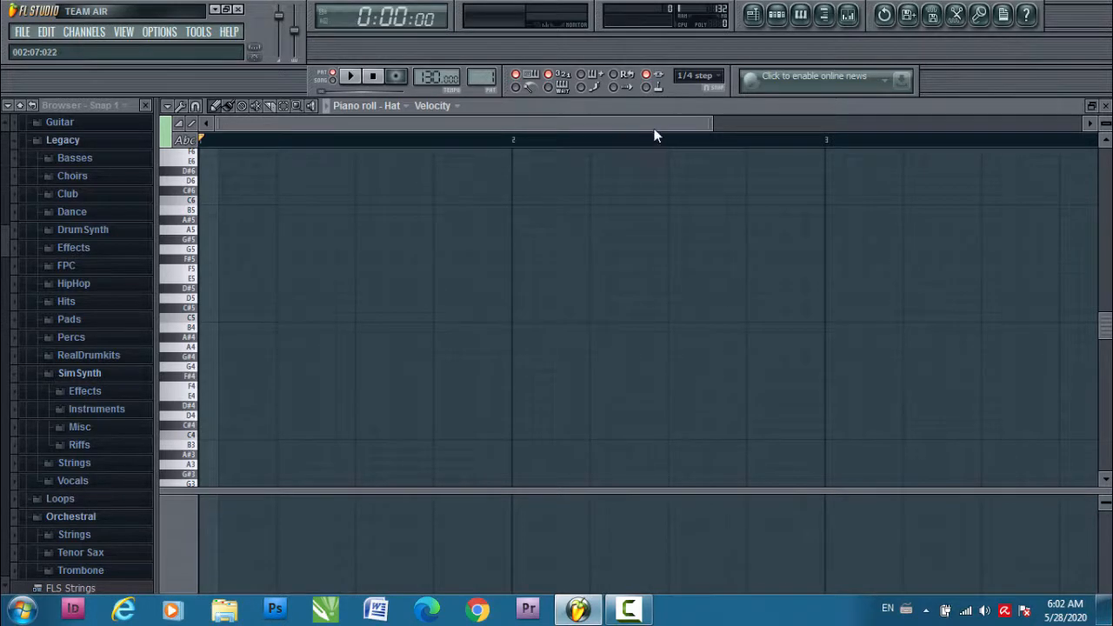
# Close the piano roll and show the step sequencer for Pattern 1 over the playlist
pyautogui.click(805, 14)
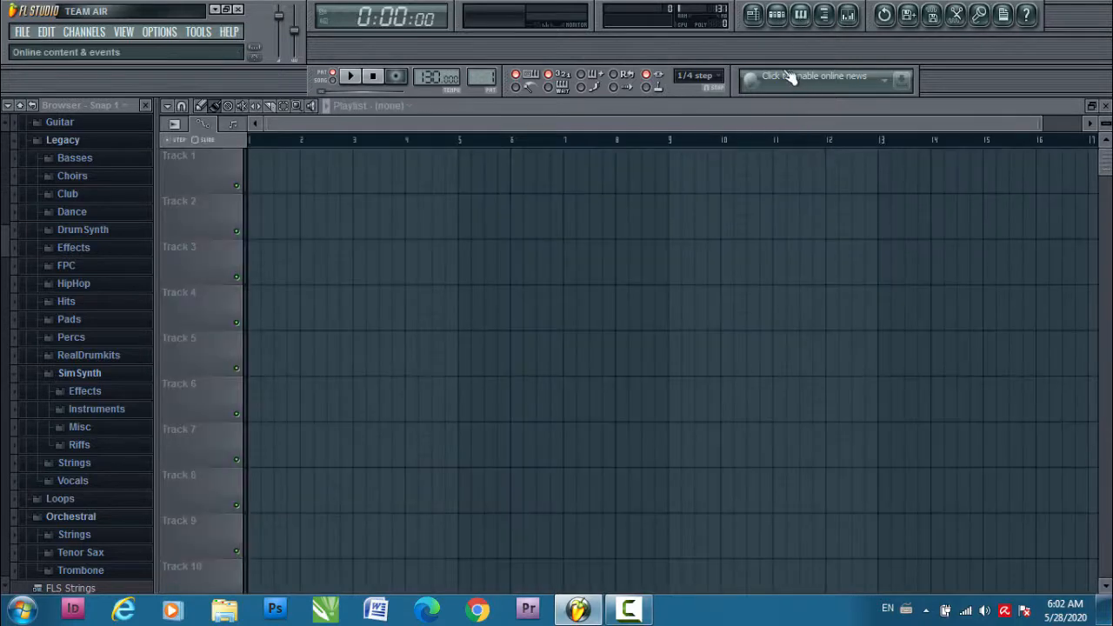
pyautogui.click(778, 14)
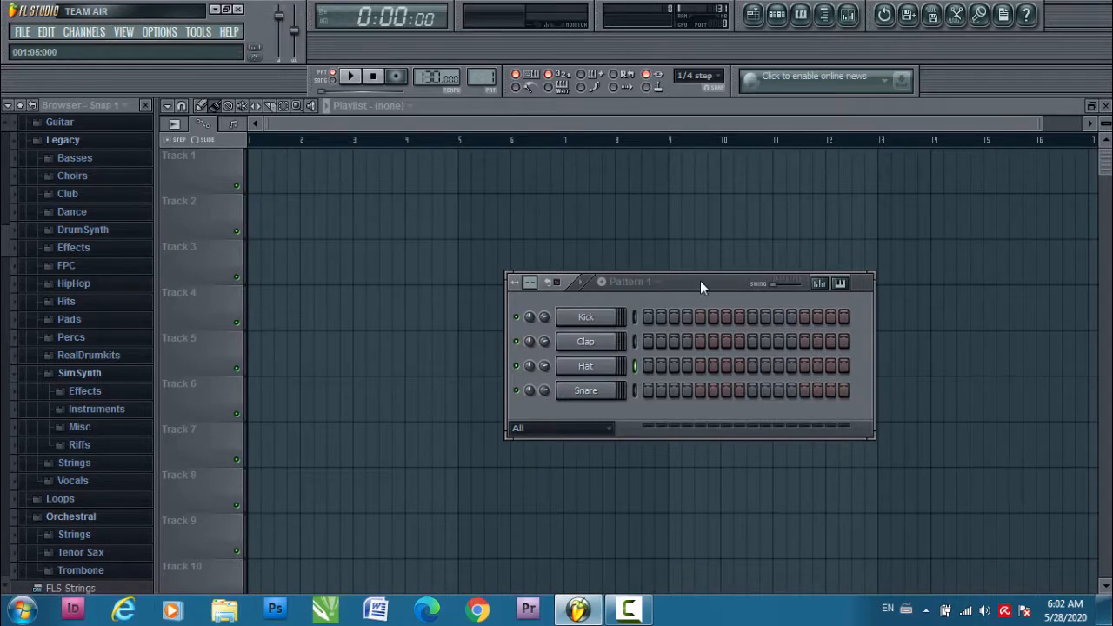
pyautogui.moveTo(700, 280); pyautogui.dragTo(688, 176)
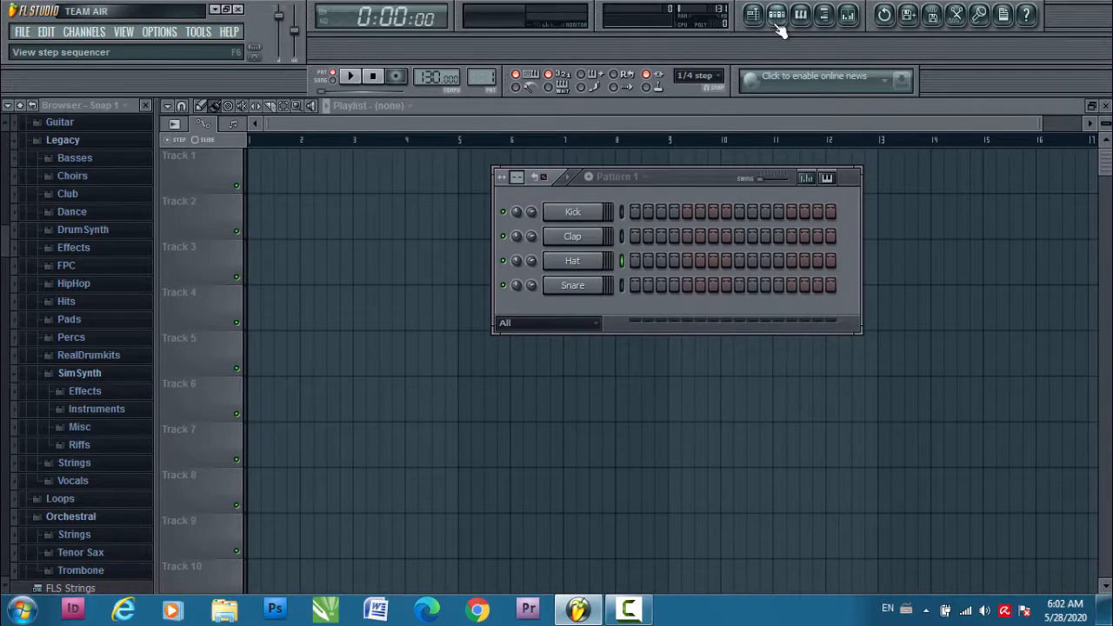
pyautogui.moveTo(700, 183); pyautogui.dragTo(692, 200)
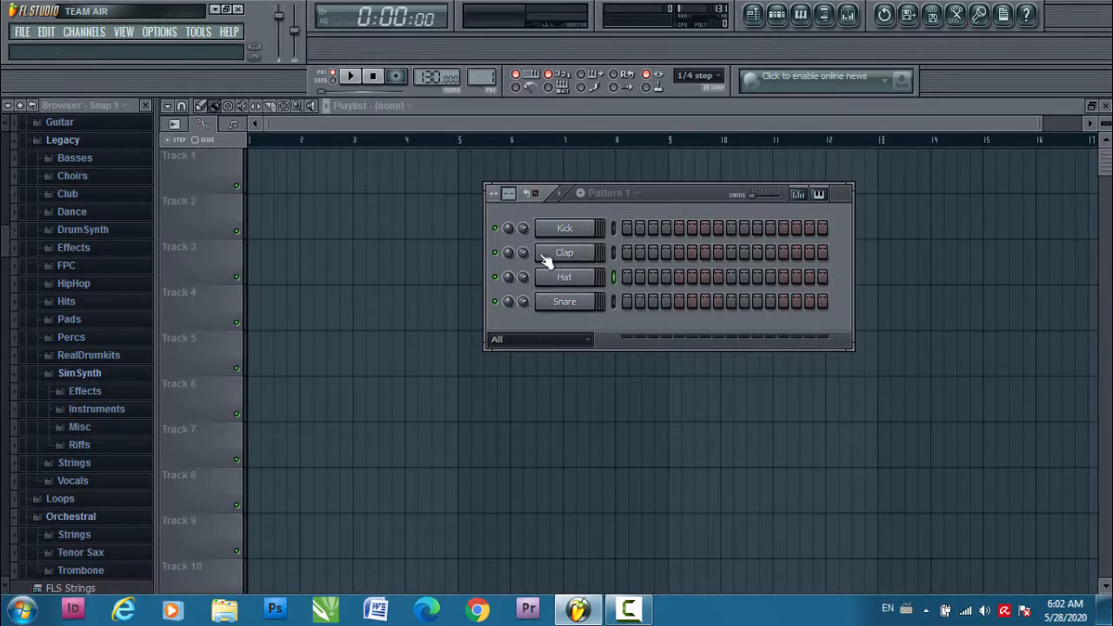
pyautogui.moveTo(674, 195); pyautogui.dragTo(594, 231)
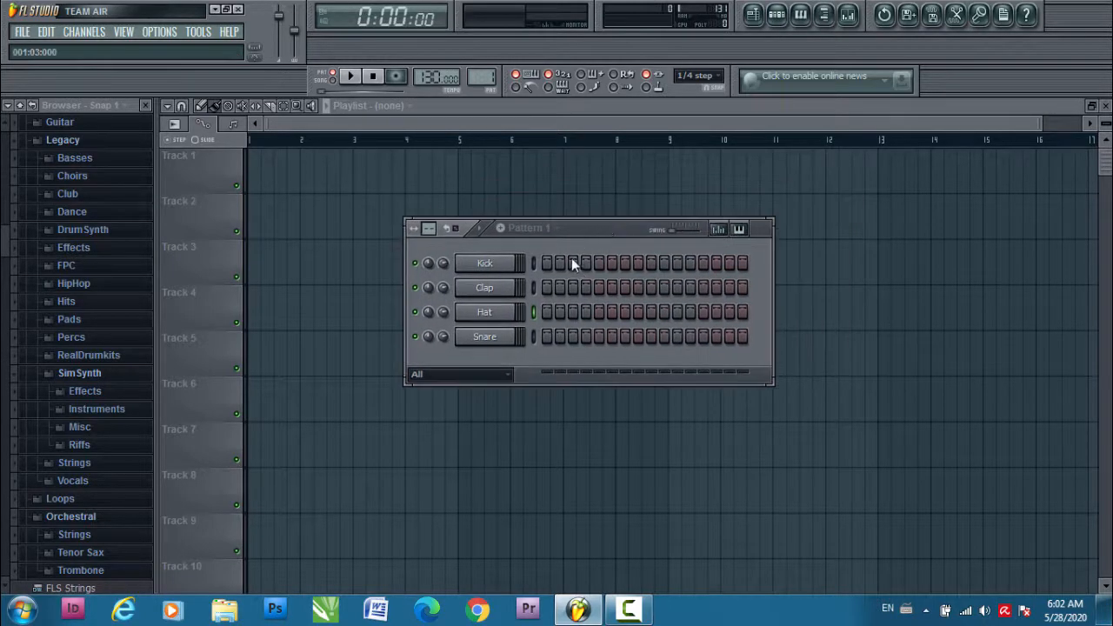
# Try steps 1, 5 and 10 in the Kick row of Pattern 1
pyautogui.click(547, 264)
pyautogui.click(601, 262)
pyautogui.click(664, 264)
pyautogui.moveTo(607, 233); pyautogui.dragTo(723, 211)
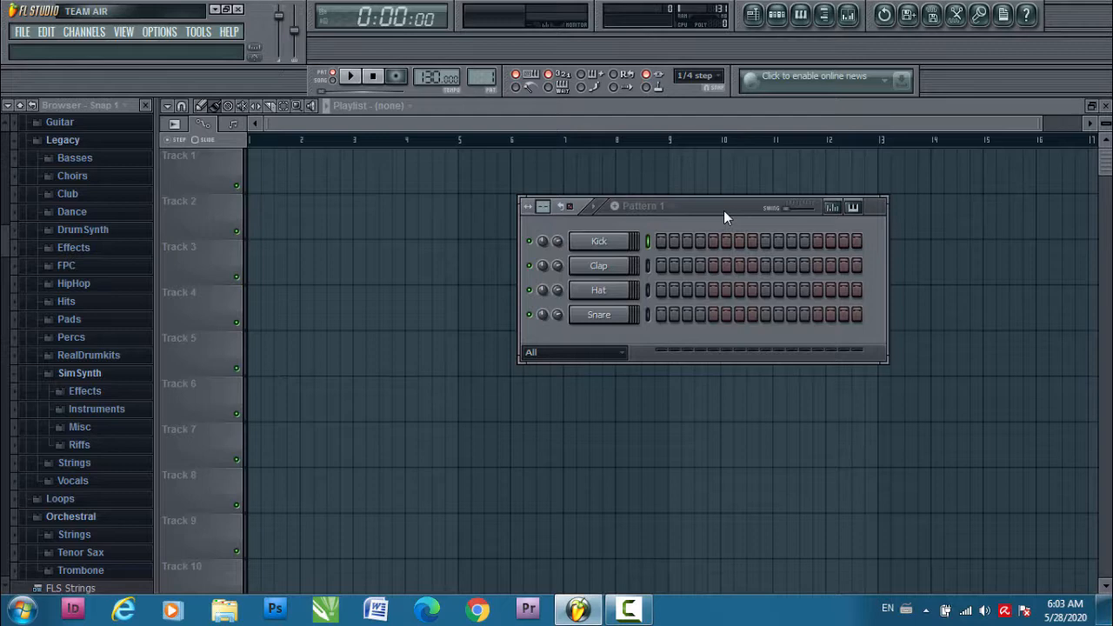
pyautogui.moveTo(722, 211); pyautogui.dragTo(715, 178)
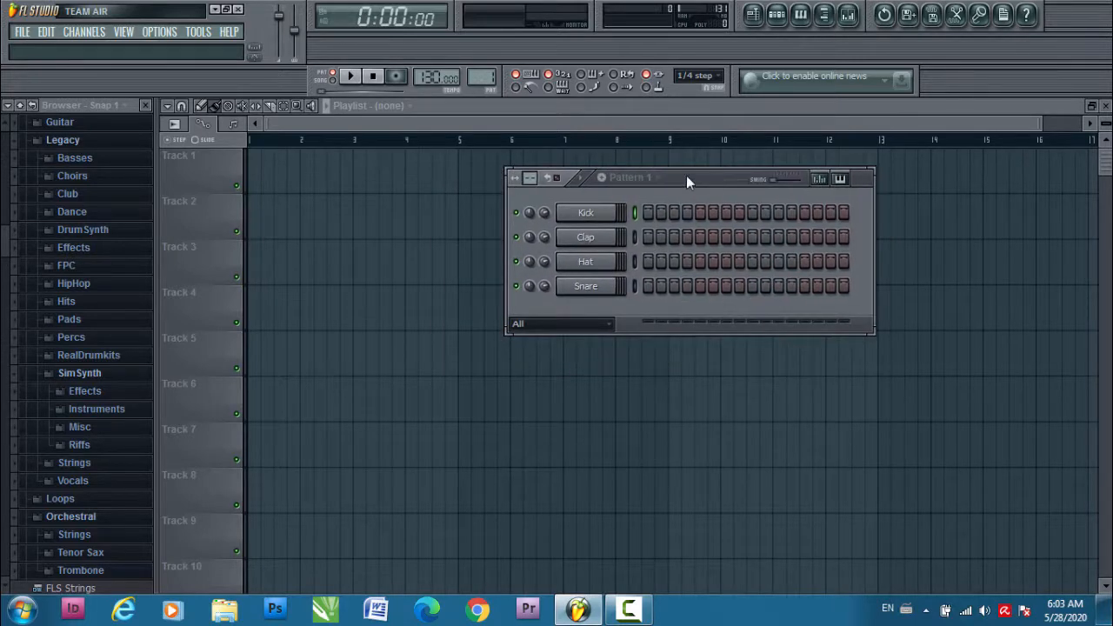
pyautogui.click(777, 18)
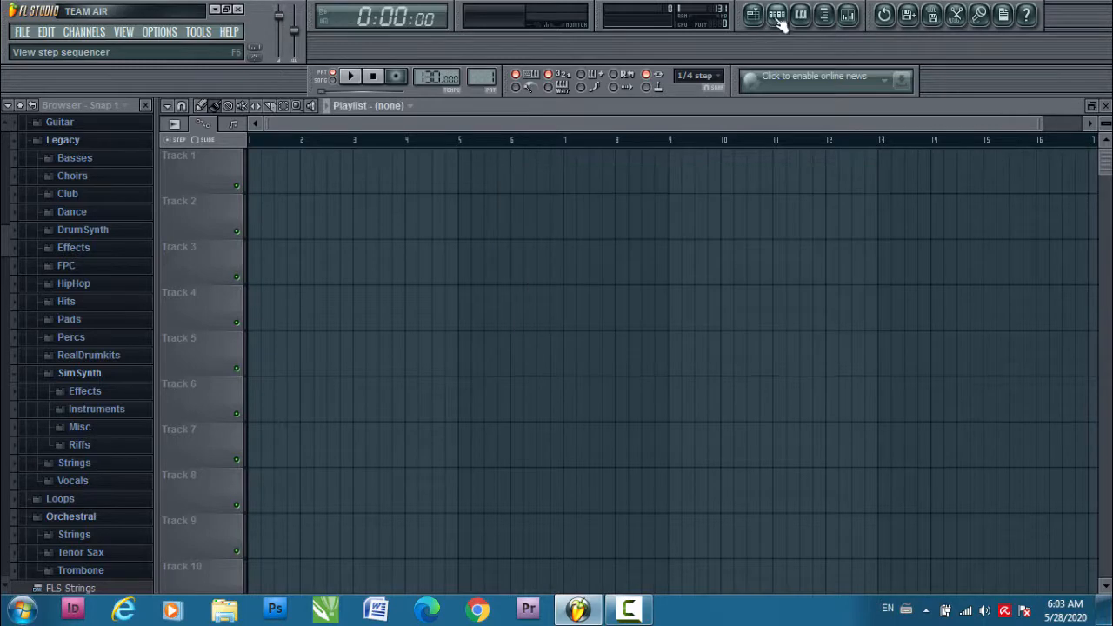
pyautogui.click(780, 19)
pyautogui.moveTo(726, 176); pyautogui.dragTo(608, 254)
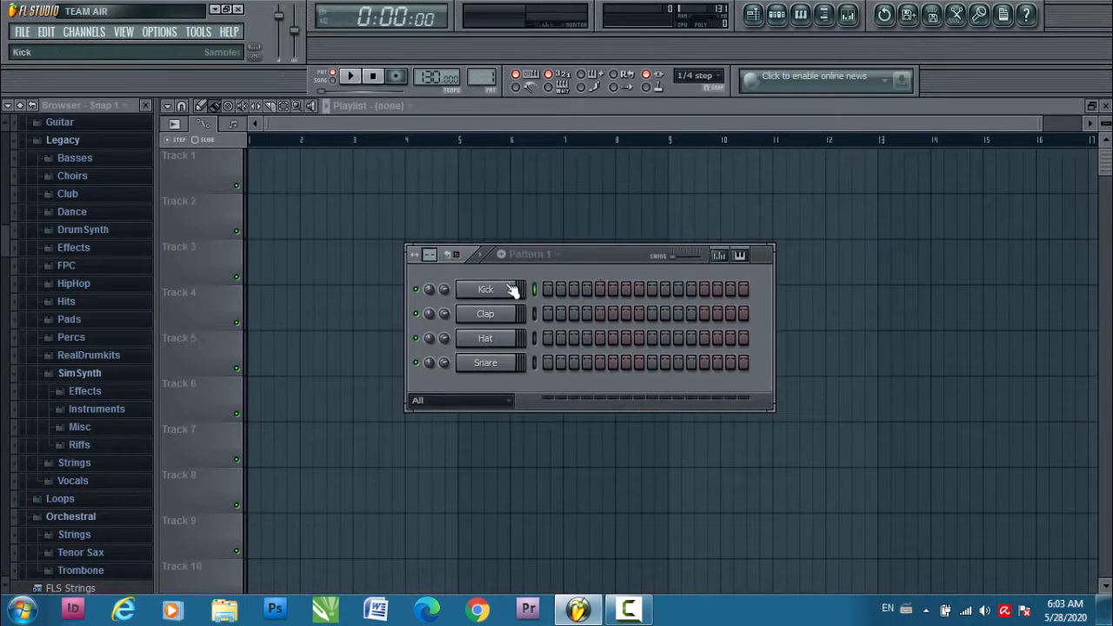
pyautogui.moveTo(606, 256); pyautogui.dragTo(703, 283)
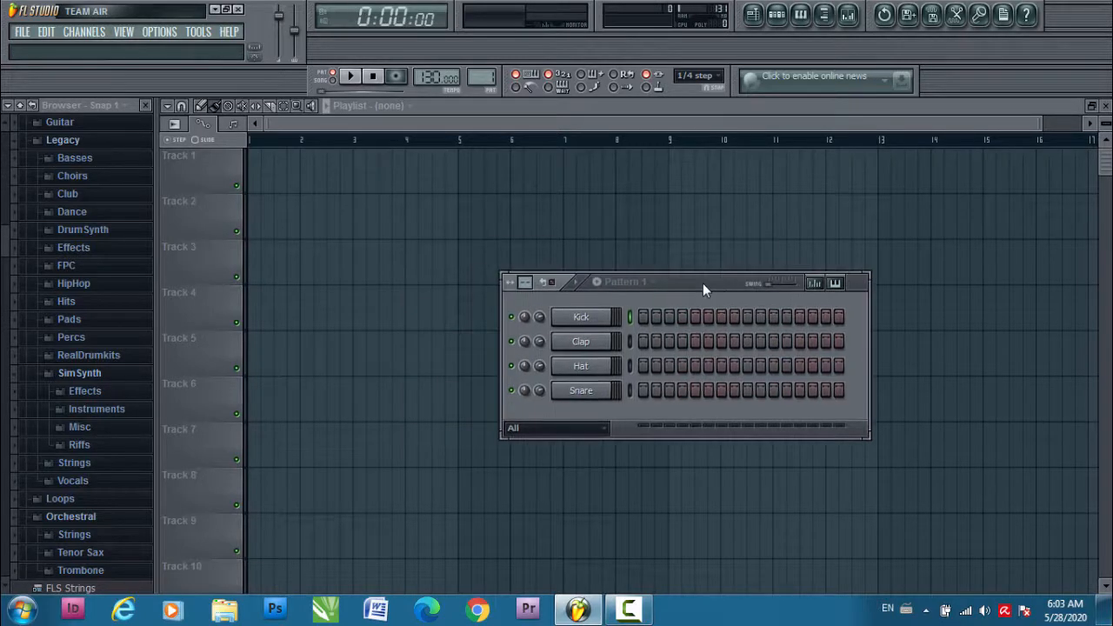
# Open the Kick channel's settings and view its piano roll briefly before returning to the playlist
pyautogui.click(584, 318)
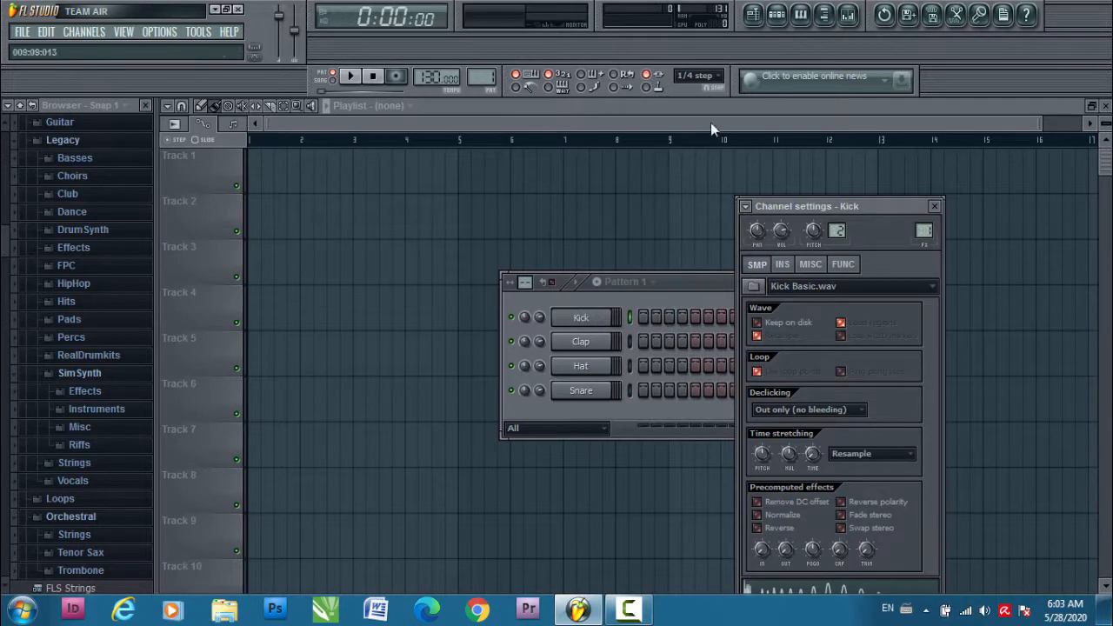
pyautogui.click(804, 25)
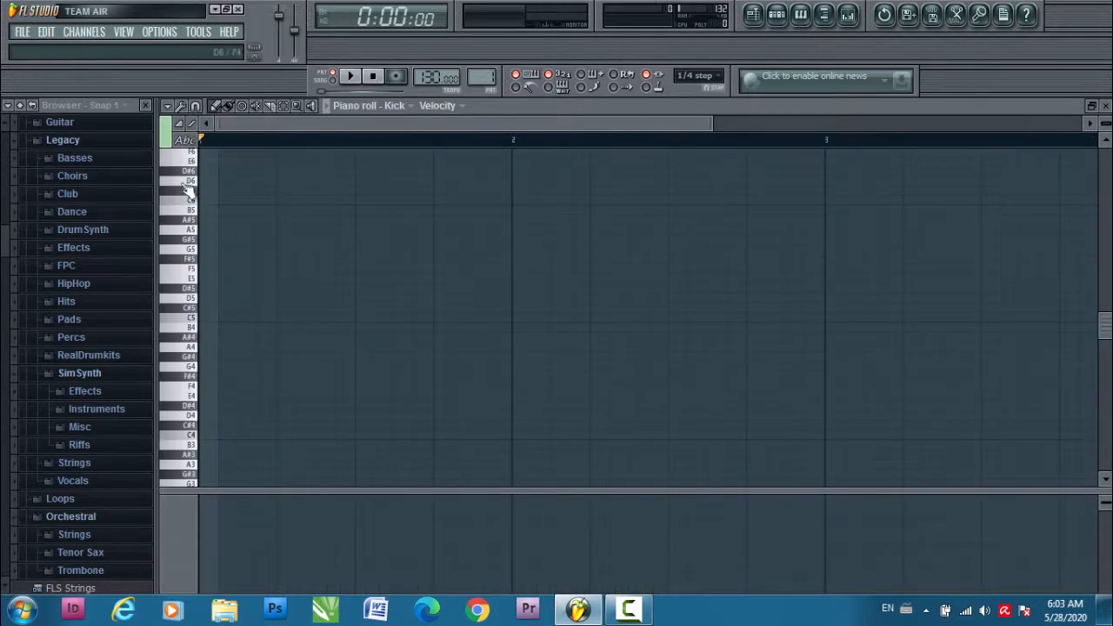
pyautogui.click(802, 21)
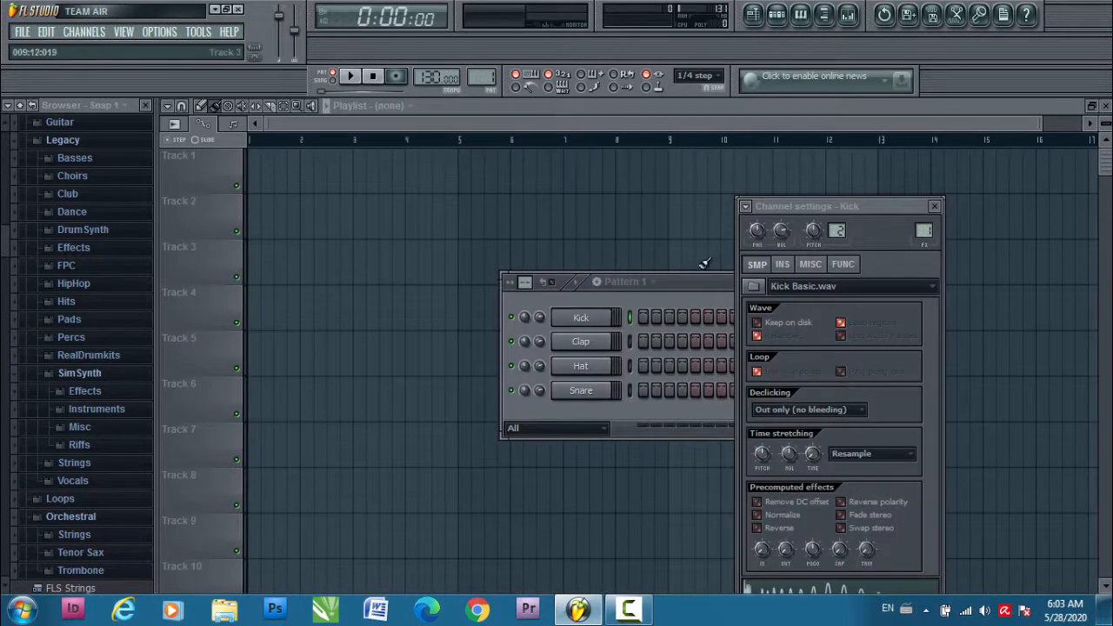
# View the piano roll through the Kick channel's own options and return to the step sequencer
pyautogui.moveTo(698, 286); pyautogui.dragTo(533, 227)
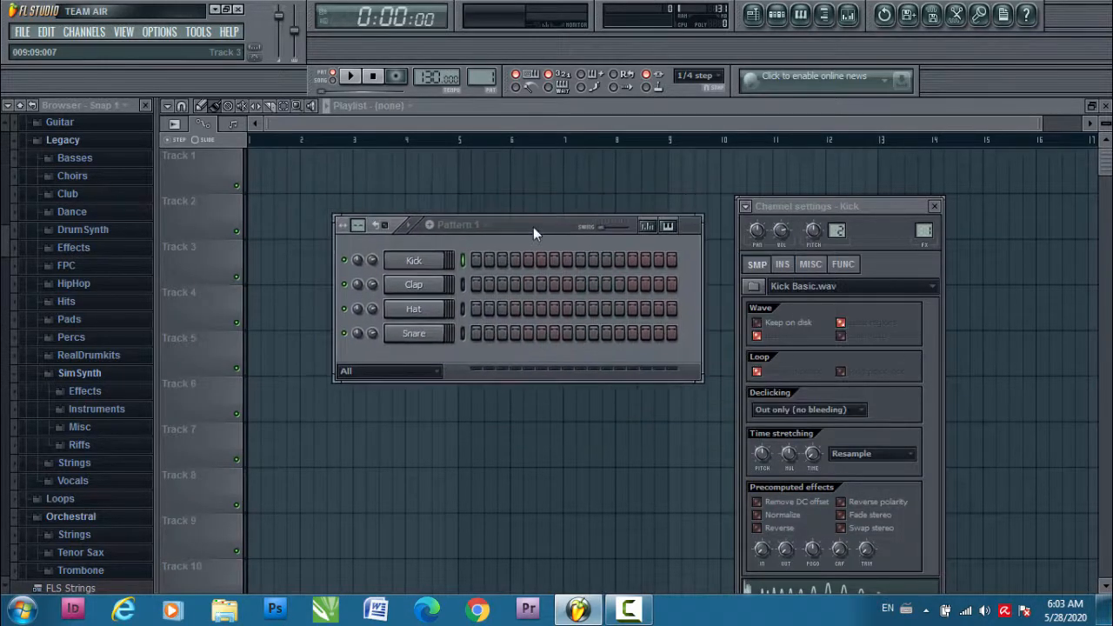
pyautogui.rightClick(423, 265)
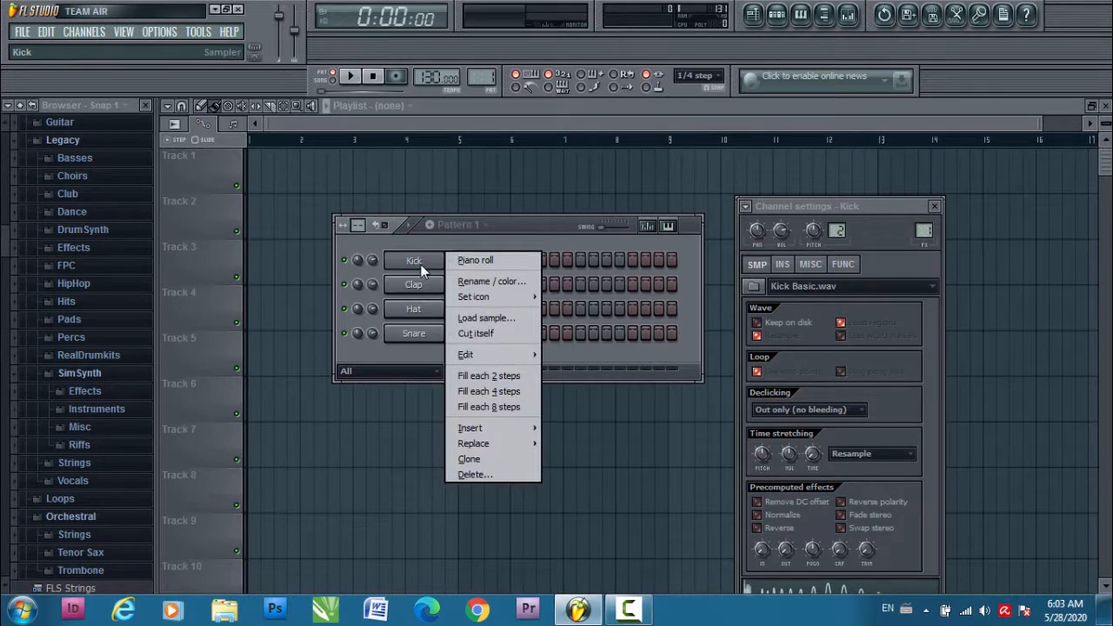
pyautogui.click(479, 260)
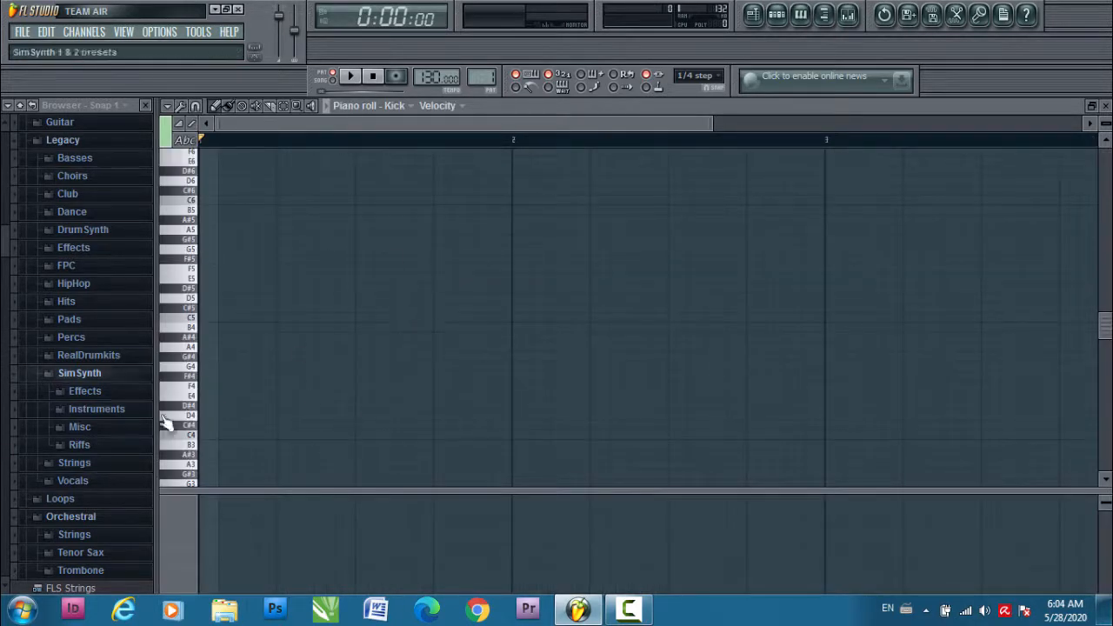
pyautogui.click(783, 17)
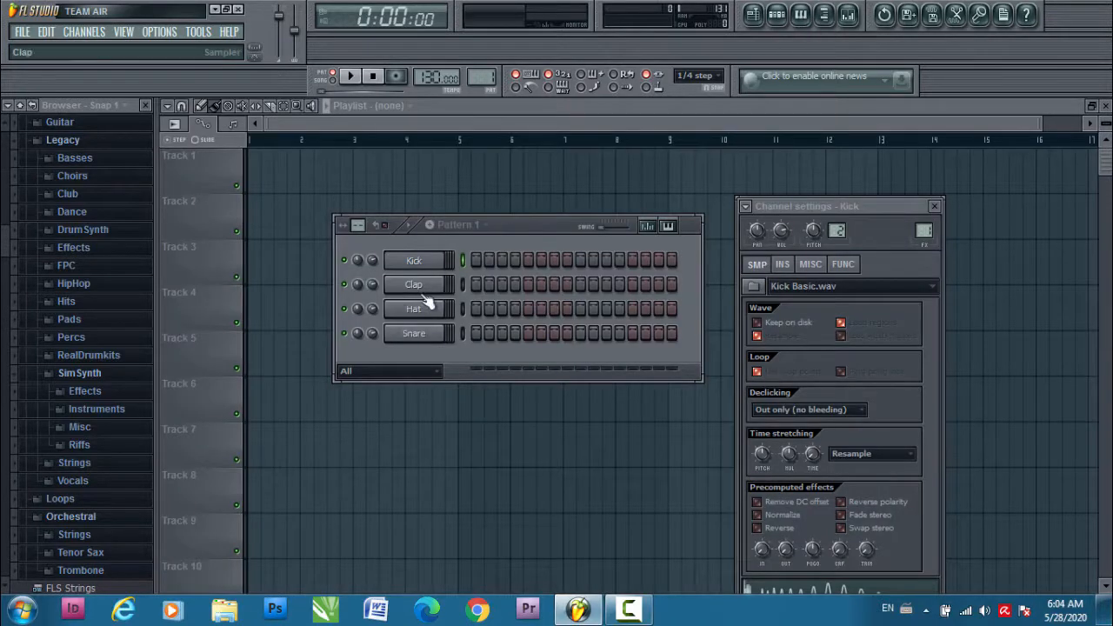
# Open the piano roll and show the step sequencer on top of it
pyautogui.moveTo(554, 226); pyautogui.dragTo(712, 214)
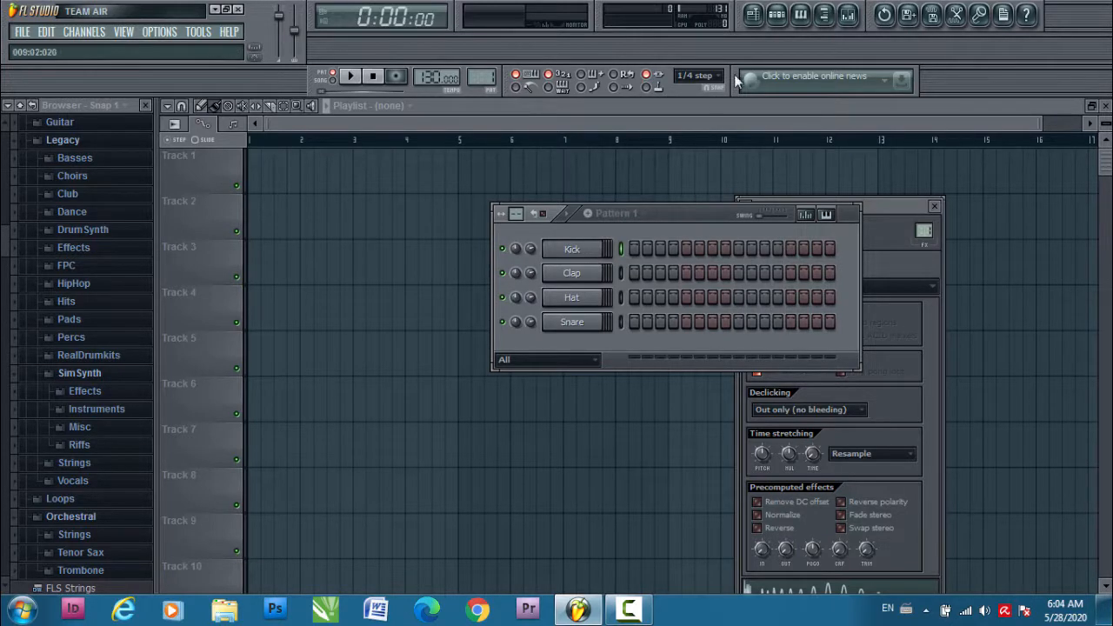
pyautogui.click(800, 17)
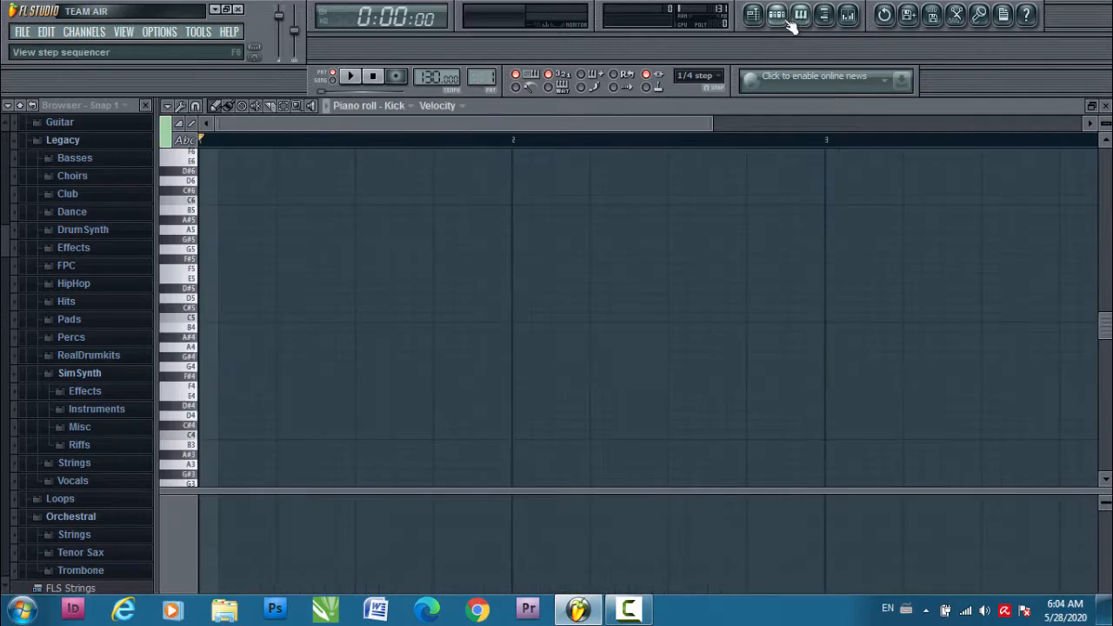
pyautogui.click(783, 21)
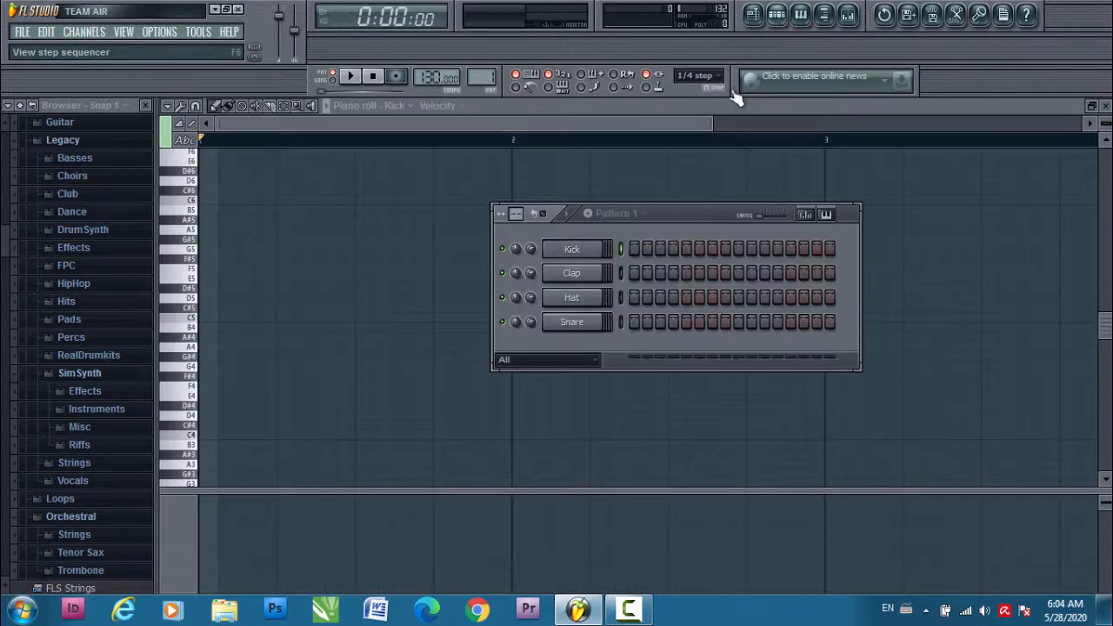
# View the channel settings of Clap, Hat and Snare in turn, ending with Hat selected
pyautogui.click(597, 278)
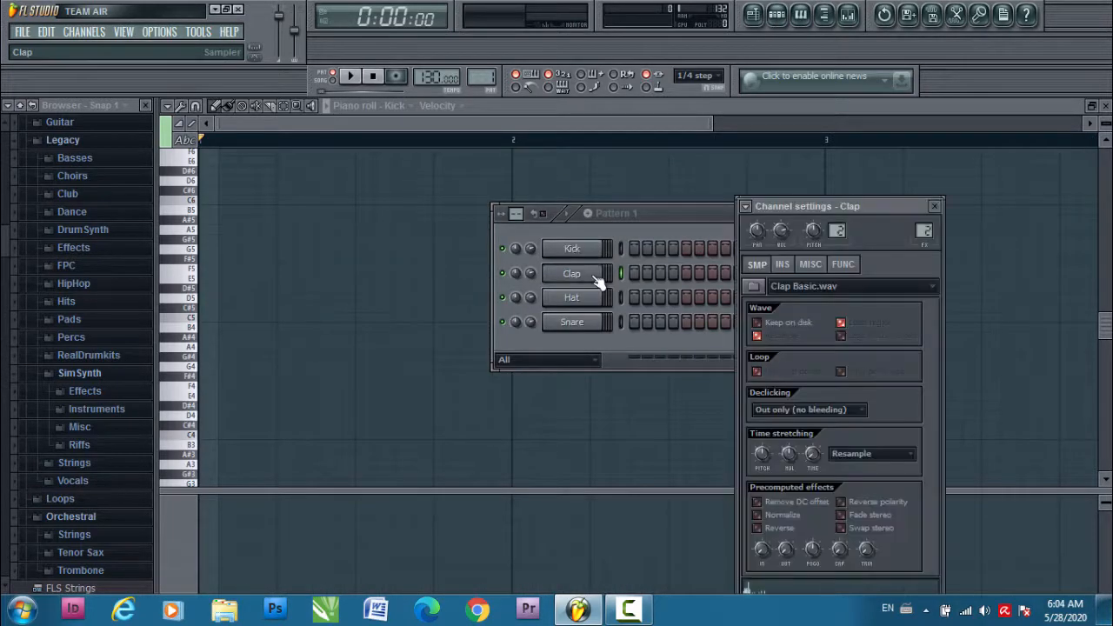
pyautogui.click(594, 298)
pyautogui.click(592, 321)
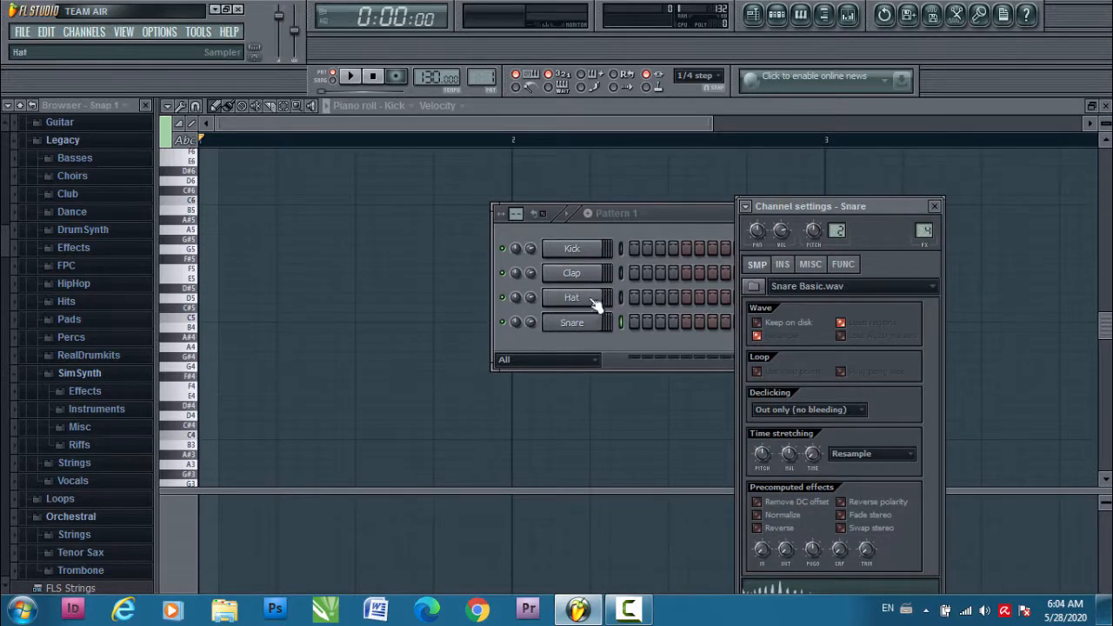
pyautogui.click(594, 300)
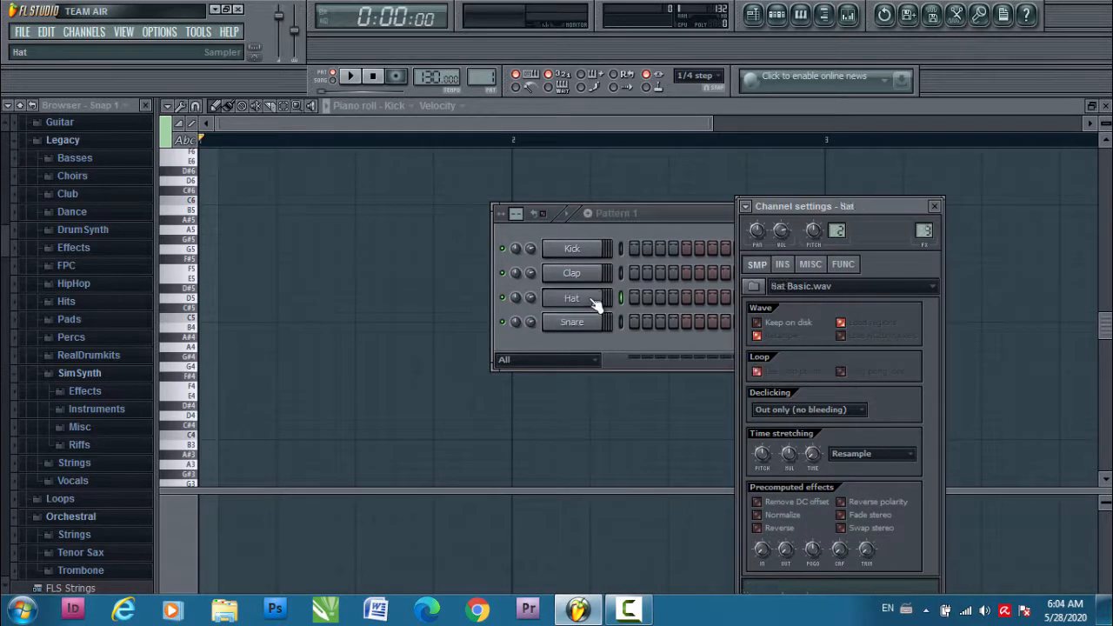
# Select the Hat channel and view its piano roll, returning to the playlist and step sequencer
pyautogui.click(801, 15)
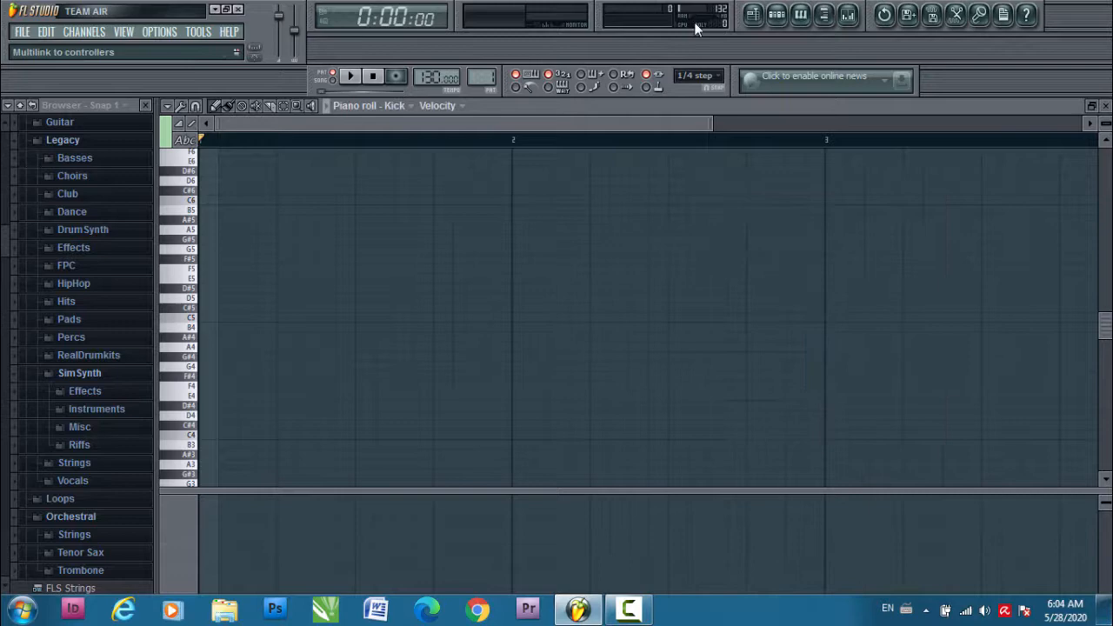
pyautogui.click(801, 15)
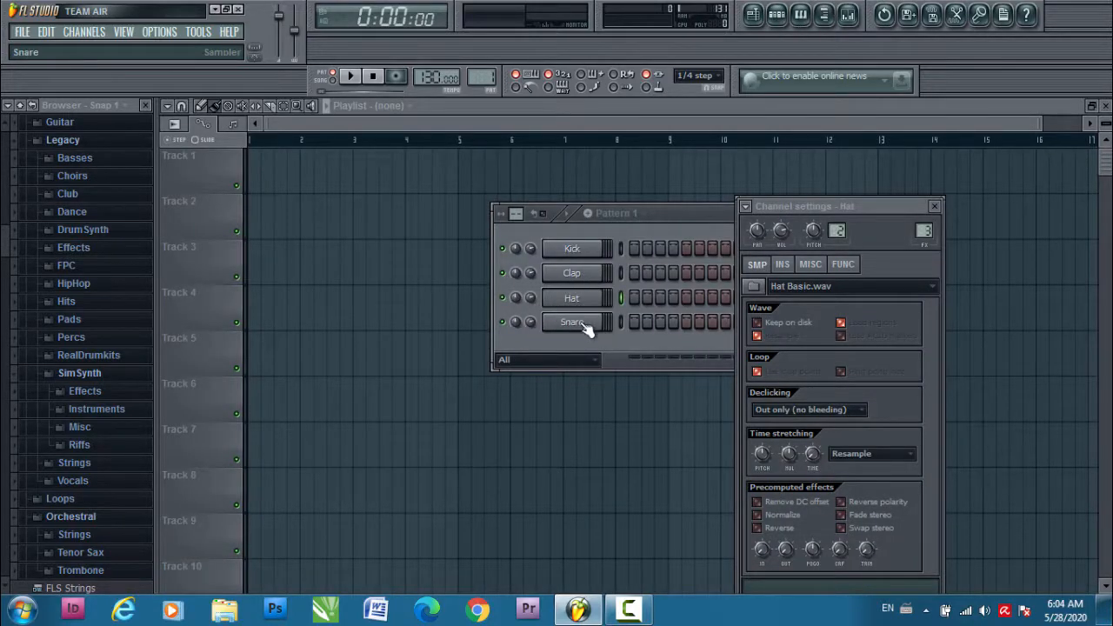
pyautogui.click(591, 300)
pyautogui.click(591, 301)
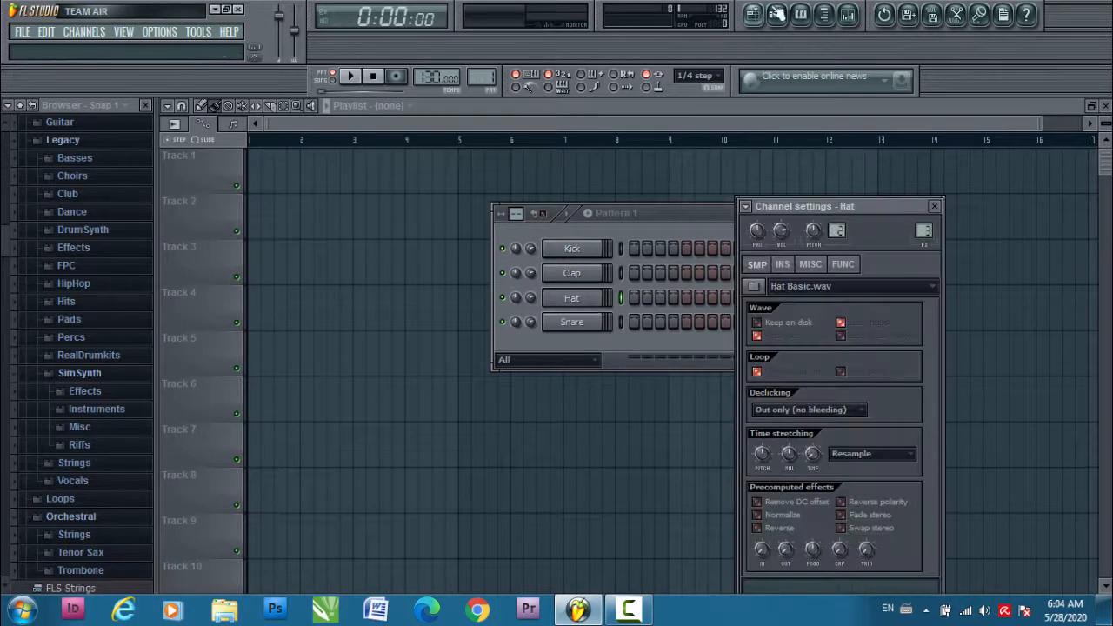
pyautogui.click(801, 14)
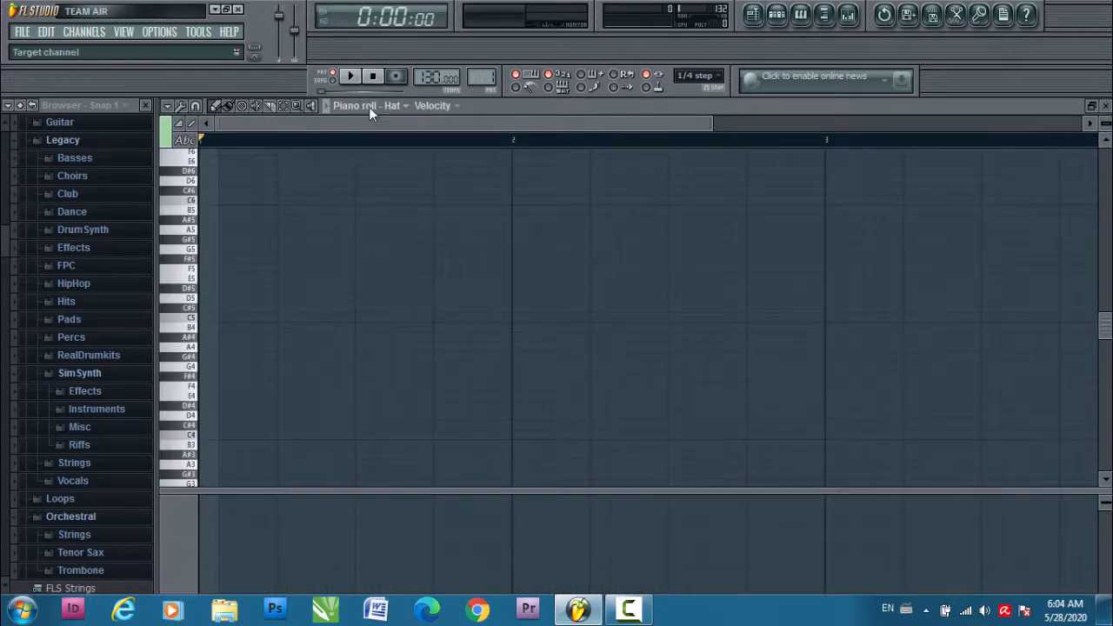
pyautogui.click(802, 15)
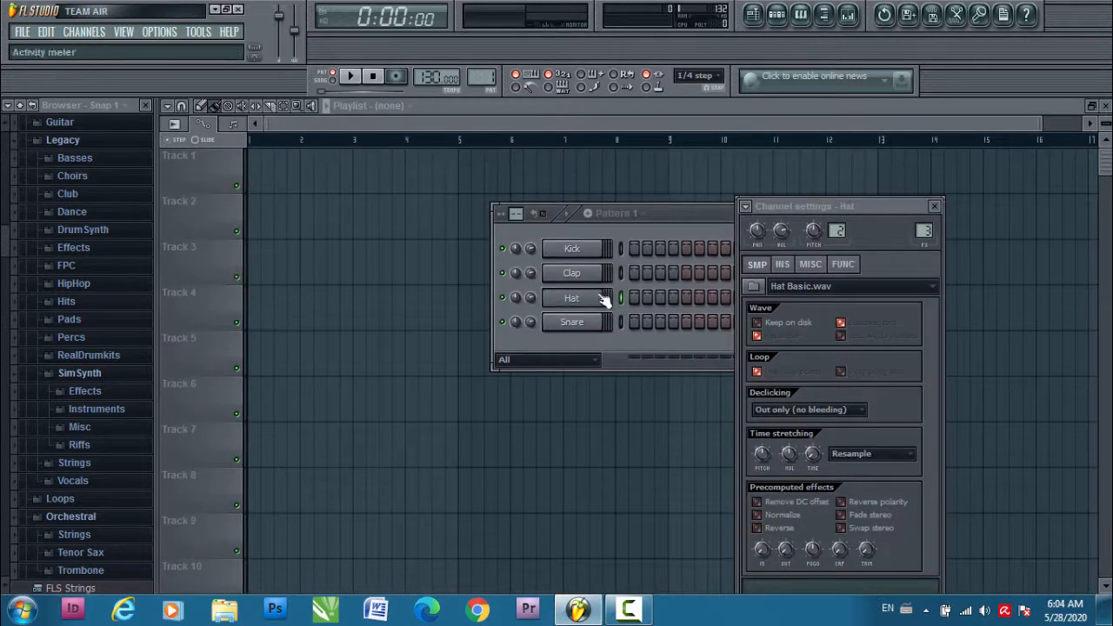
# Select the Snare channel and view its piano roll, returning to the playlist and step sequencer
pyautogui.click(578, 323)
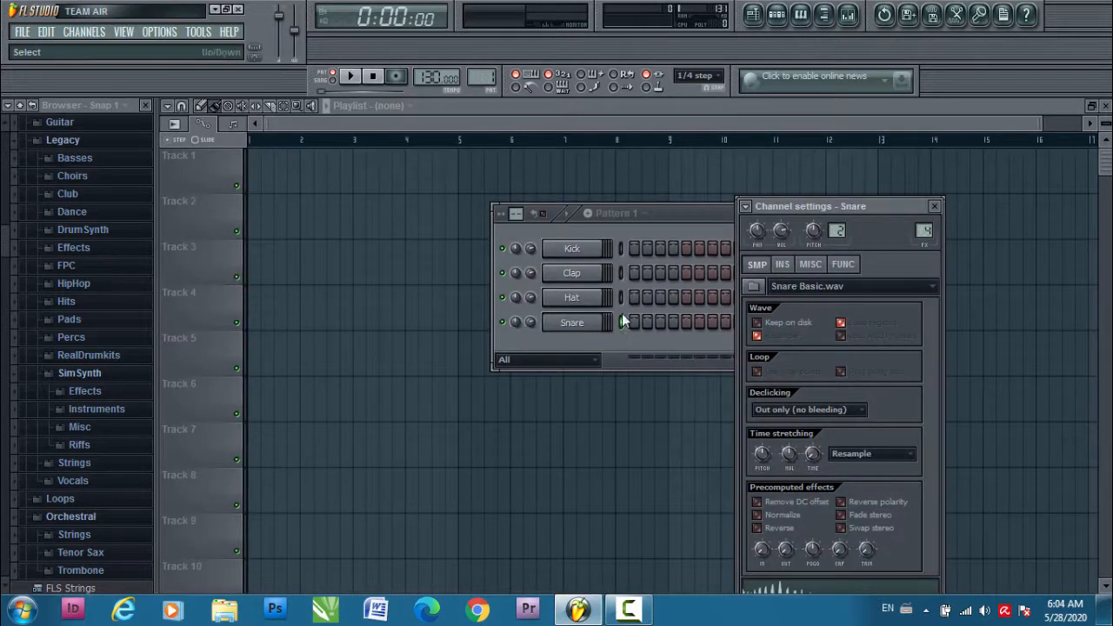
pyautogui.click(621, 323)
pyautogui.click(801, 14)
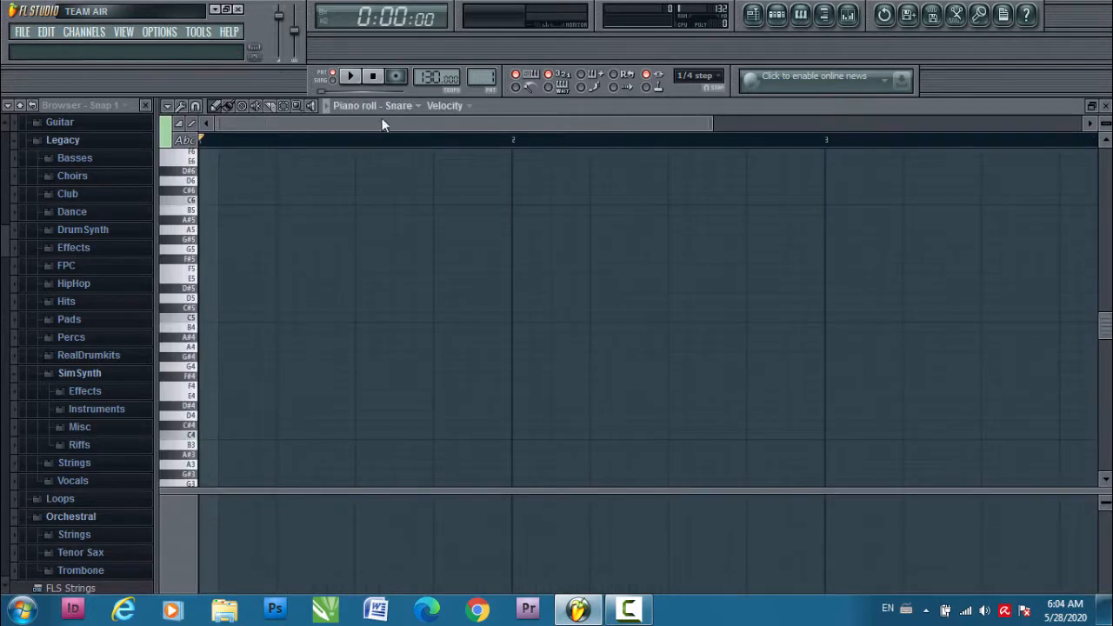
pyautogui.click(801, 15)
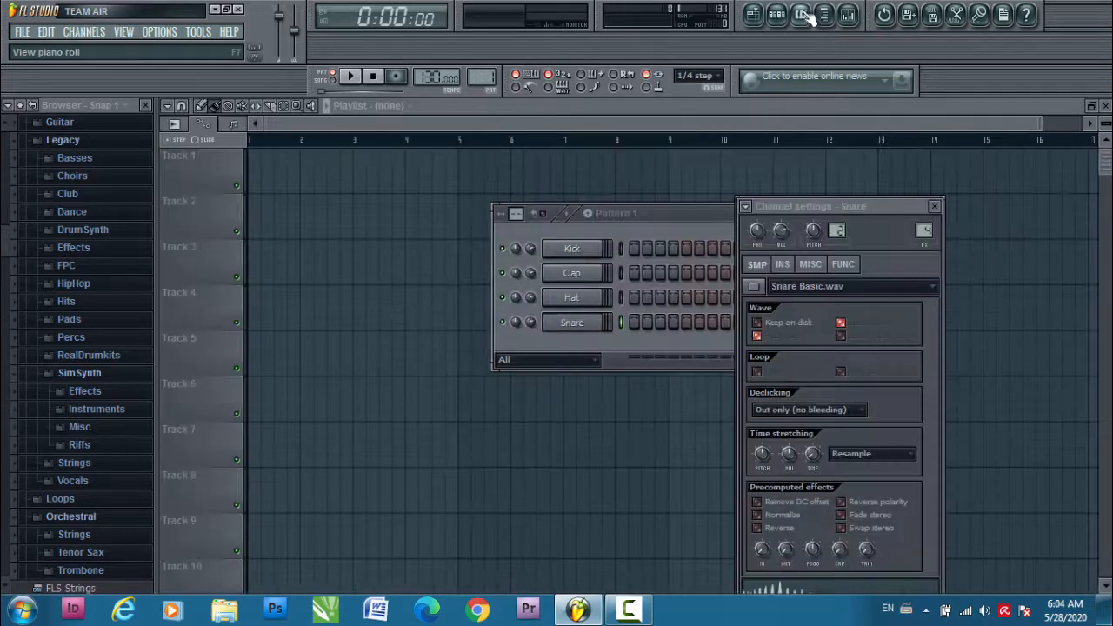
# Open the Kick channel's piano roll and switch its note-name column to the piano keyboard display
pyautogui.moveTo(689, 217); pyautogui.dragTo(549, 205)
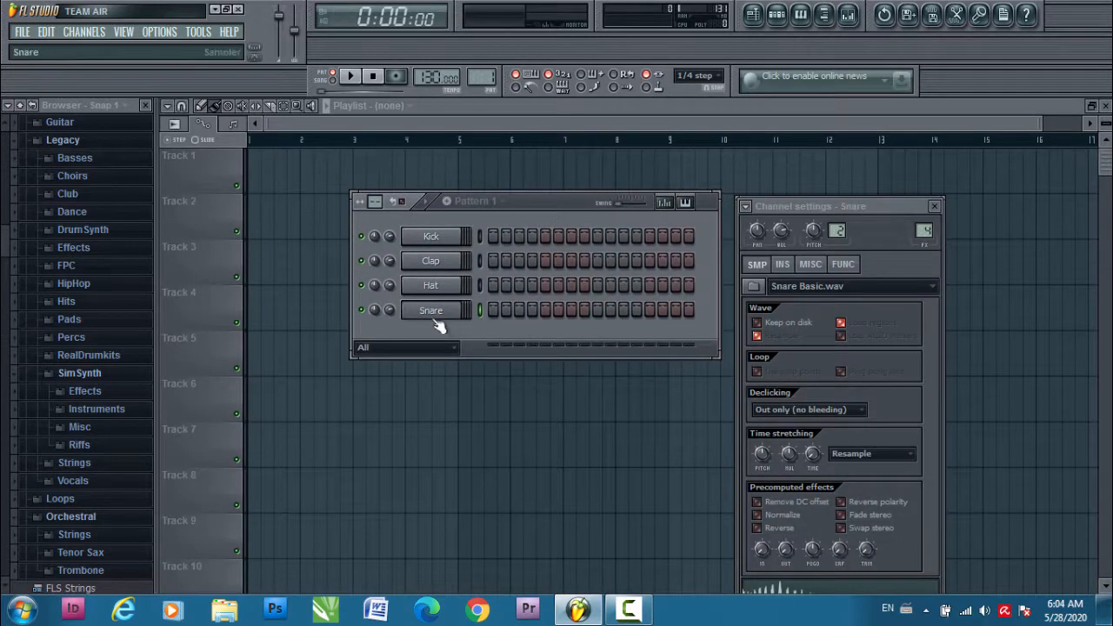
pyautogui.rightClick(439, 241)
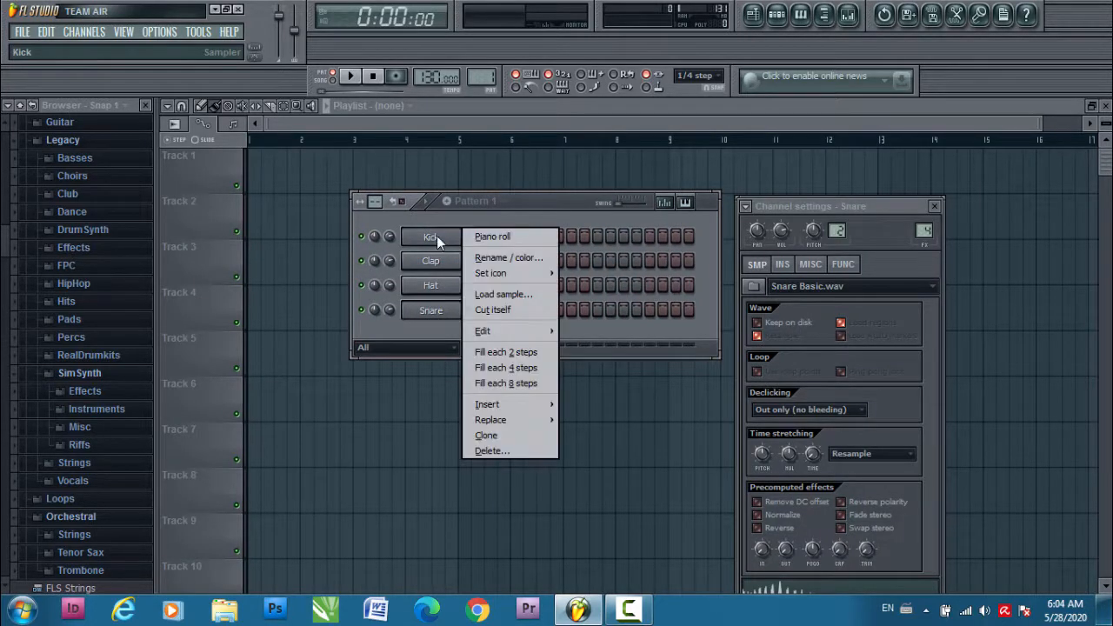
pyautogui.click(484, 238)
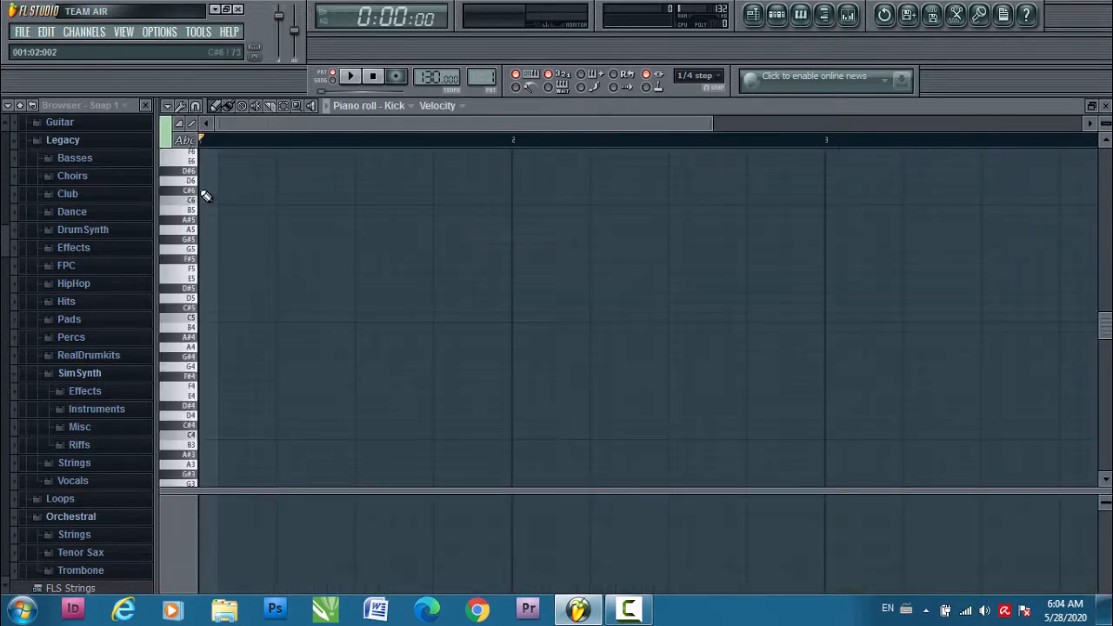
pyautogui.click(186, 141)
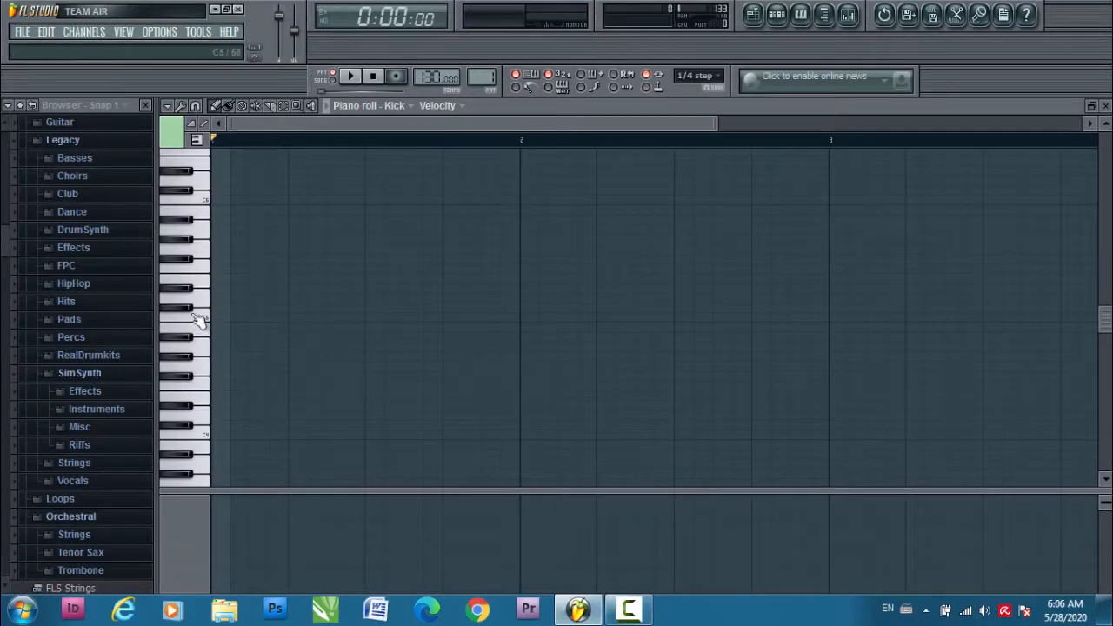
# Show the step sequencer and try toggling the Kick channel's fifth and first steps
pyautogui.click(776, 17)
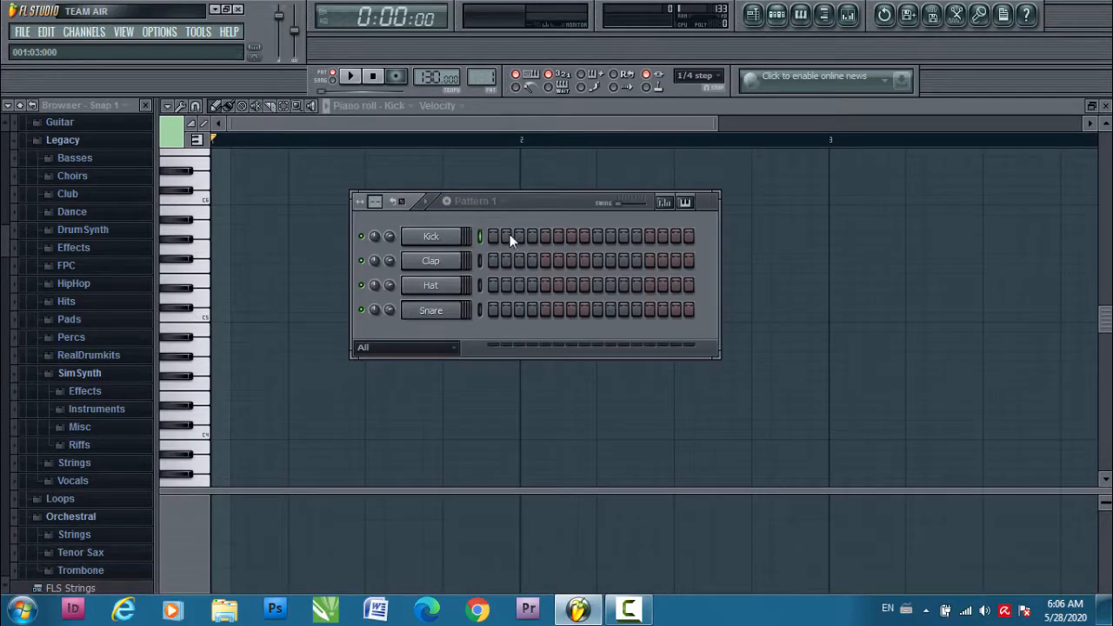
pyautogui.click(545, 236)
pyautogui.click(489, 237)
# Audition the C5, B5 and C6 keys on the Kick piano roll's keyboard
pyautogui.click(204, 320)
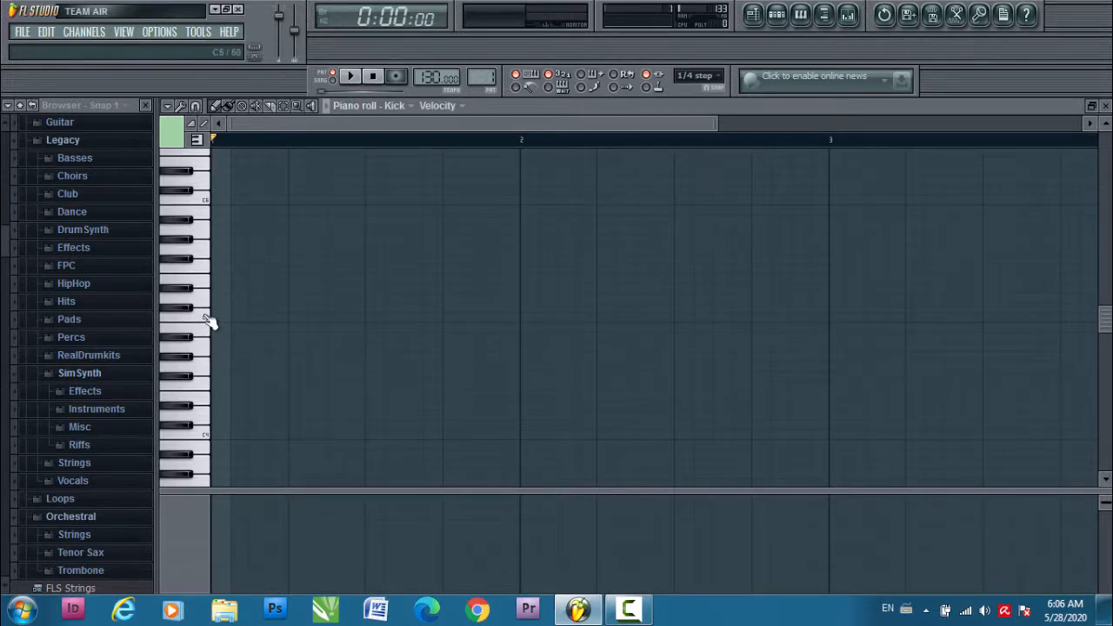
pyautogui.click(205, 322)
pyautogui.click(209, 218)
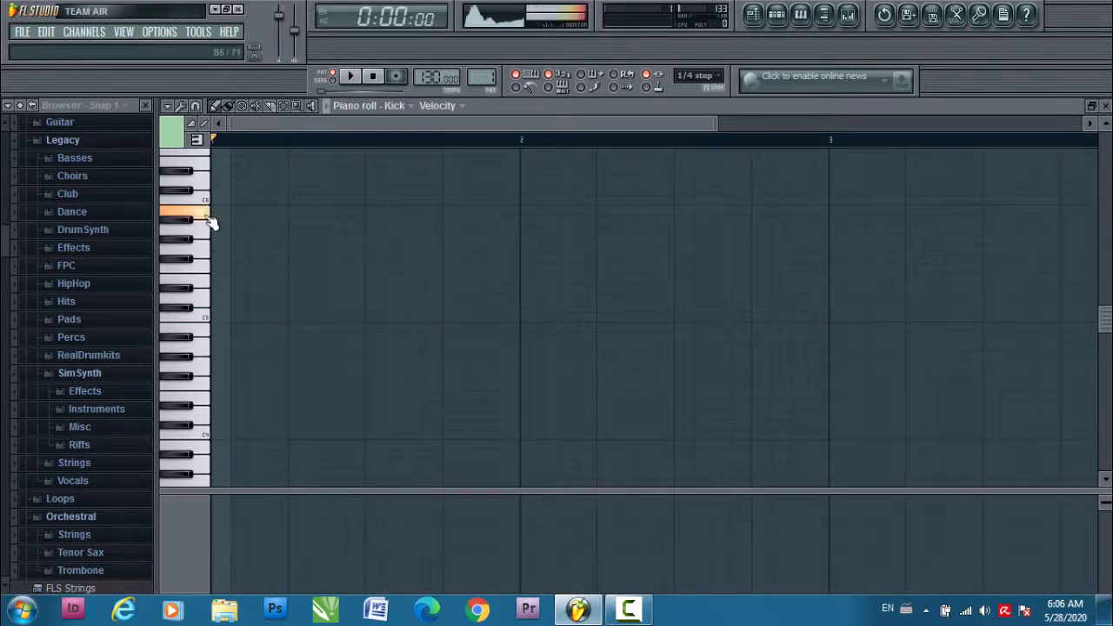
pyautogui.click(209, 218)
pyautogui.click(210, 223)
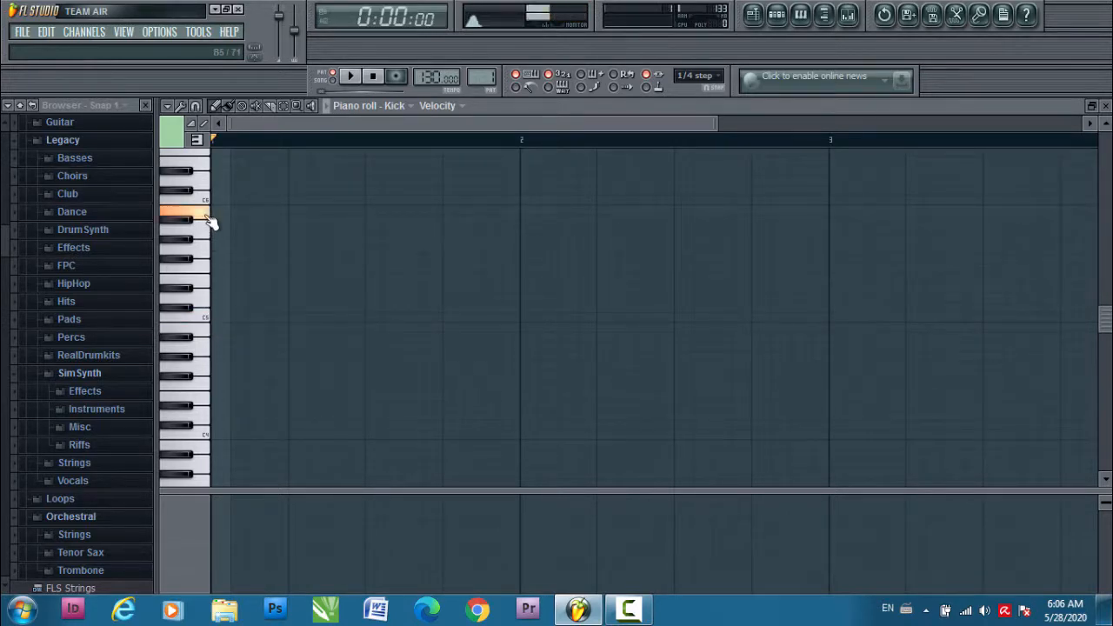
pyautogui.click(210, 223)
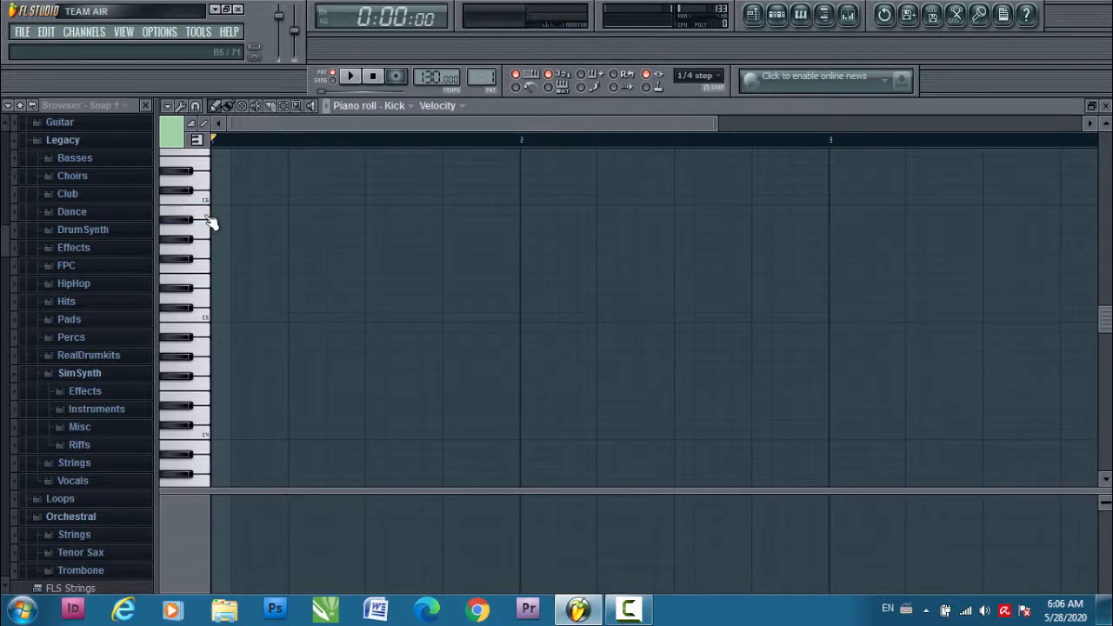
pyautogui.click(210, 323)
pyautogui.click(211, 327)
pyautogui.click(207, 202)
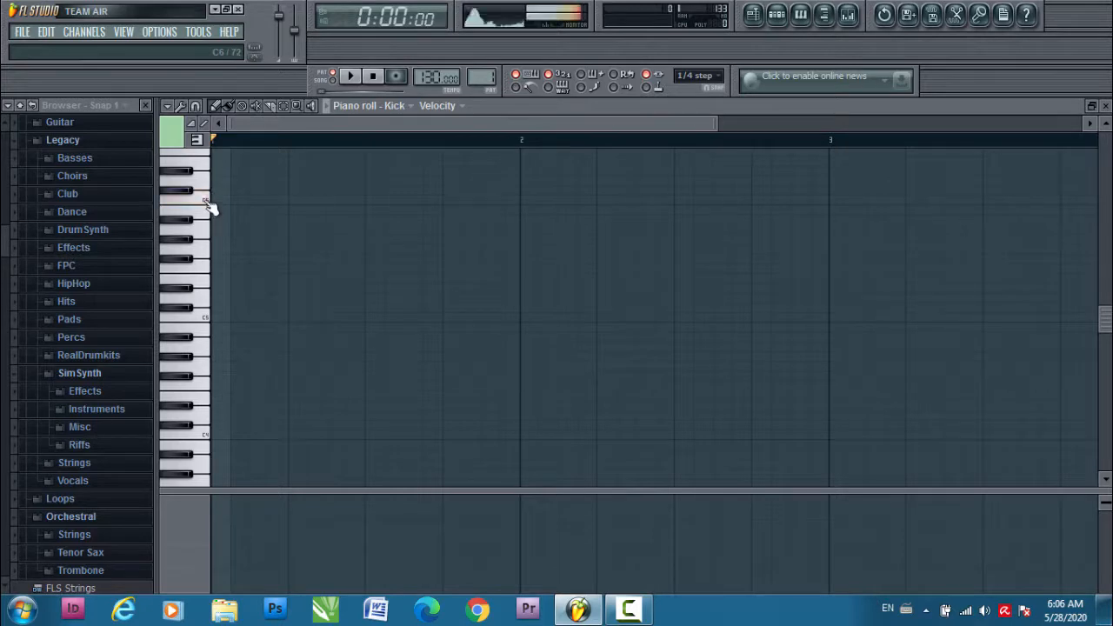
pyautogui.click(207, 201)
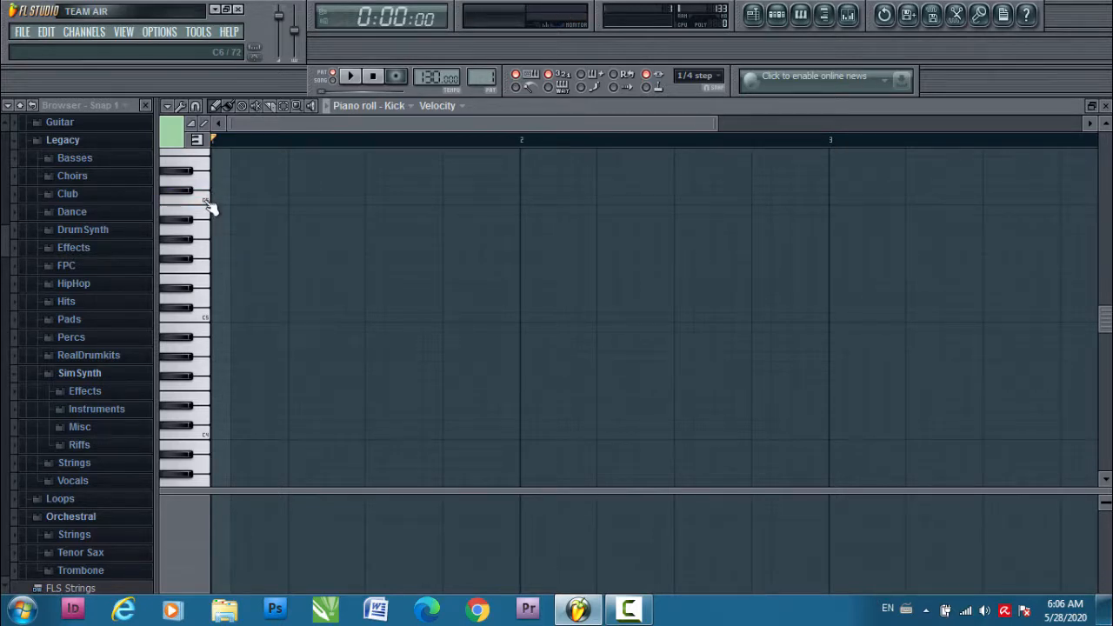
# Try enabling the Kick channel's first and fifth steps in the step sequencer, then clear them
pyautogui.click(778, 18)
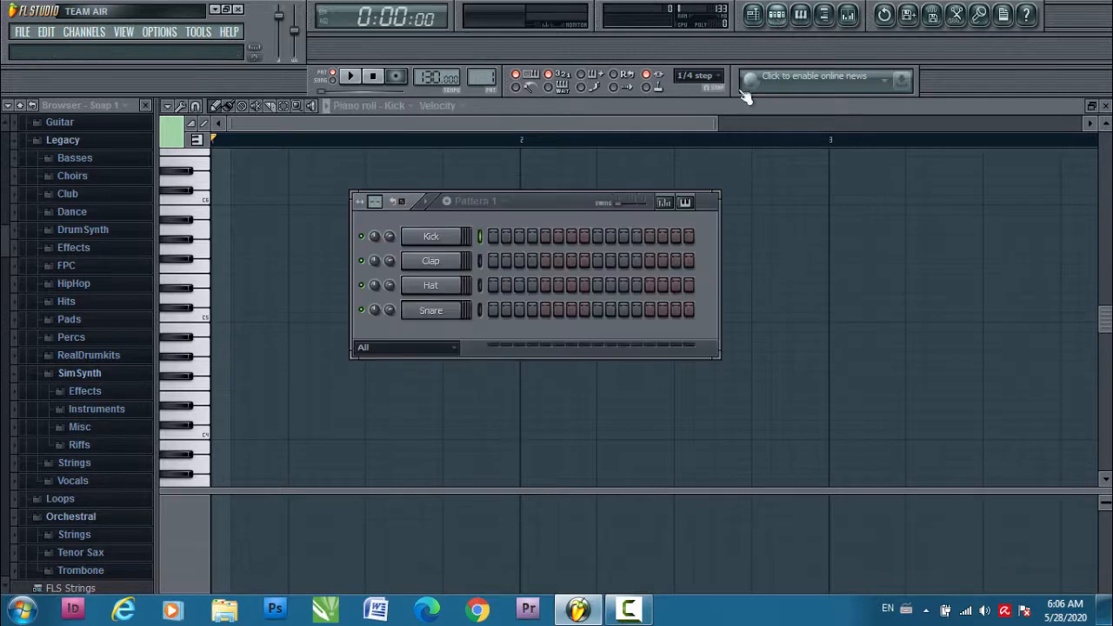
pyautogui.click(492, 236)
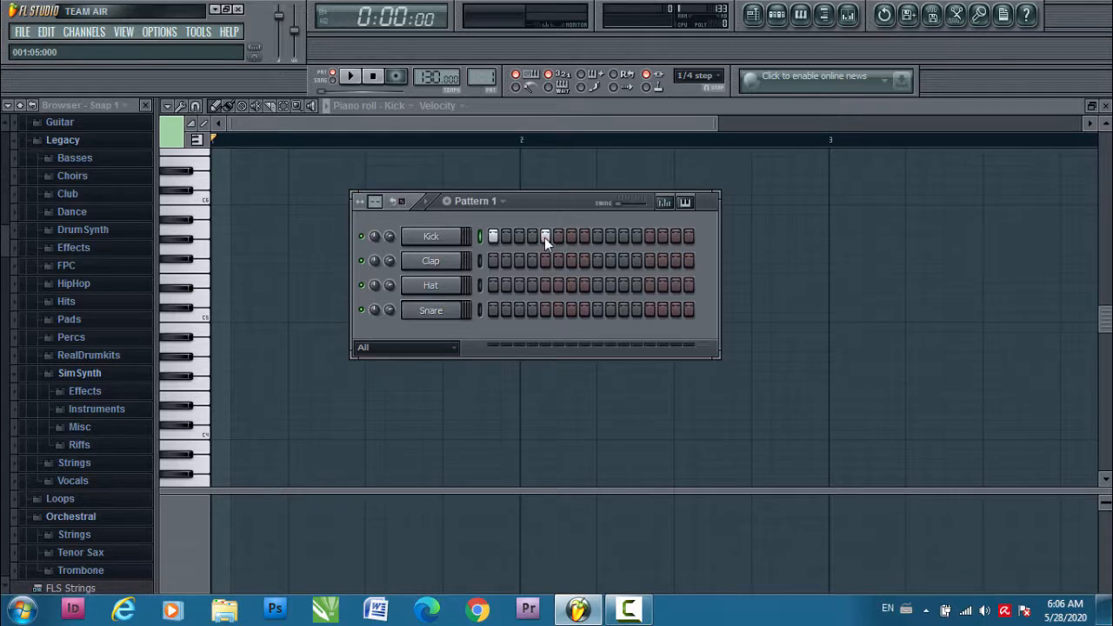
pyautogui.rightClick(493, 239)
# Audition the Kick's C notes from C5 down through C4 to C3, then return to C5
pyautogui.click(206, 320)
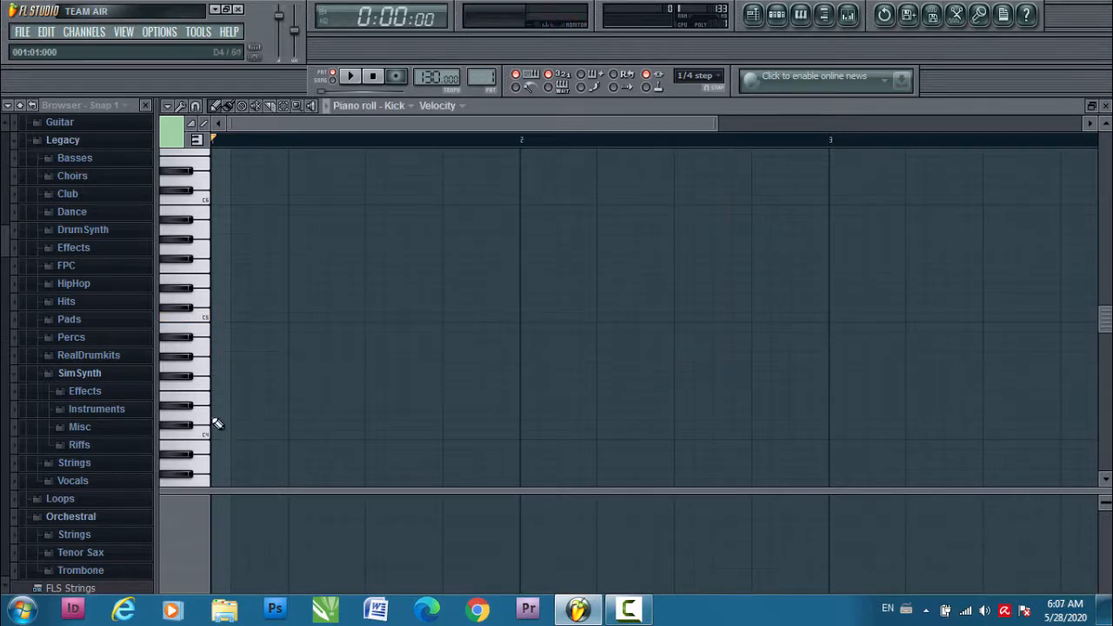
pyautogui.scroll(-3, 203, 387)
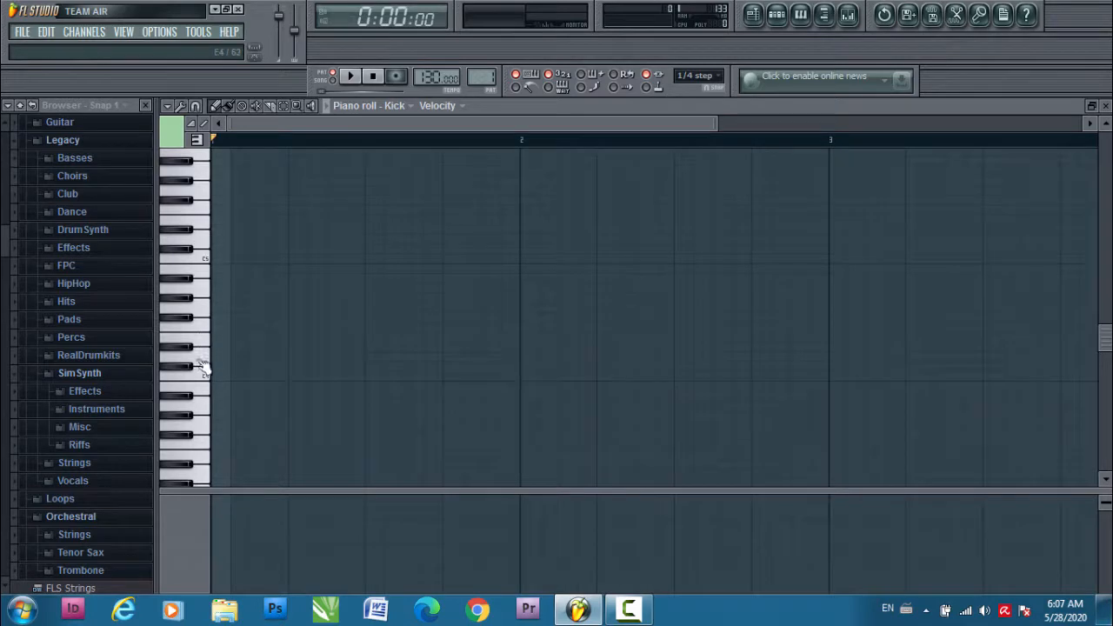
pyautogui.click(209, 379)
pyautogui.scroll(-2, 208, 382)
pyautogui.scroll(-2, 209, 383)
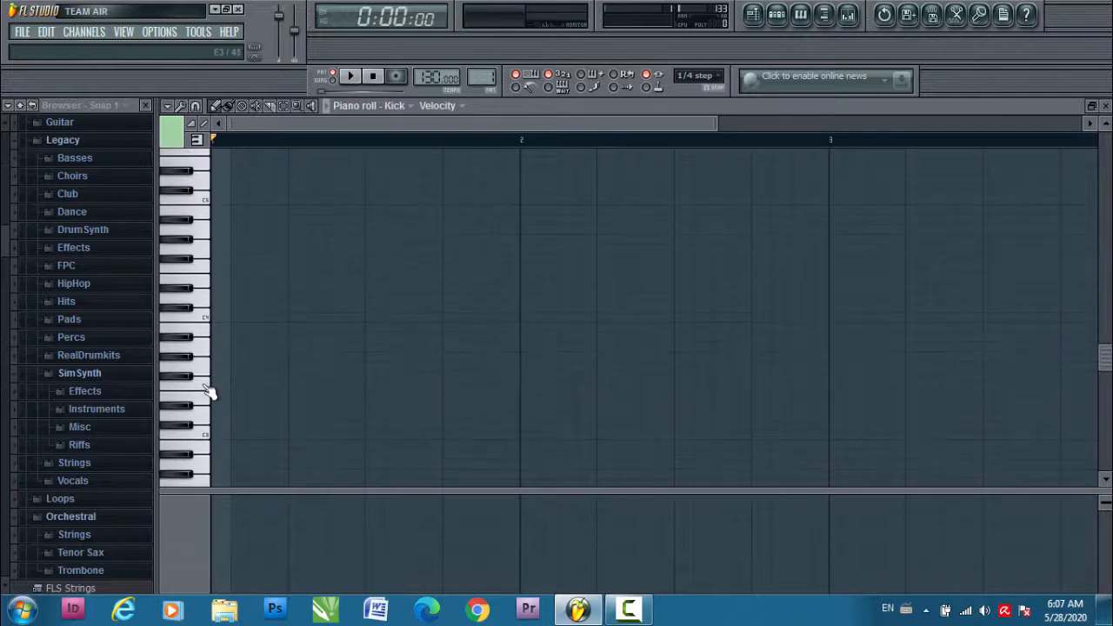
pyautogui.click(209, 437)
pyautogui.scroll(4, 209, 355)
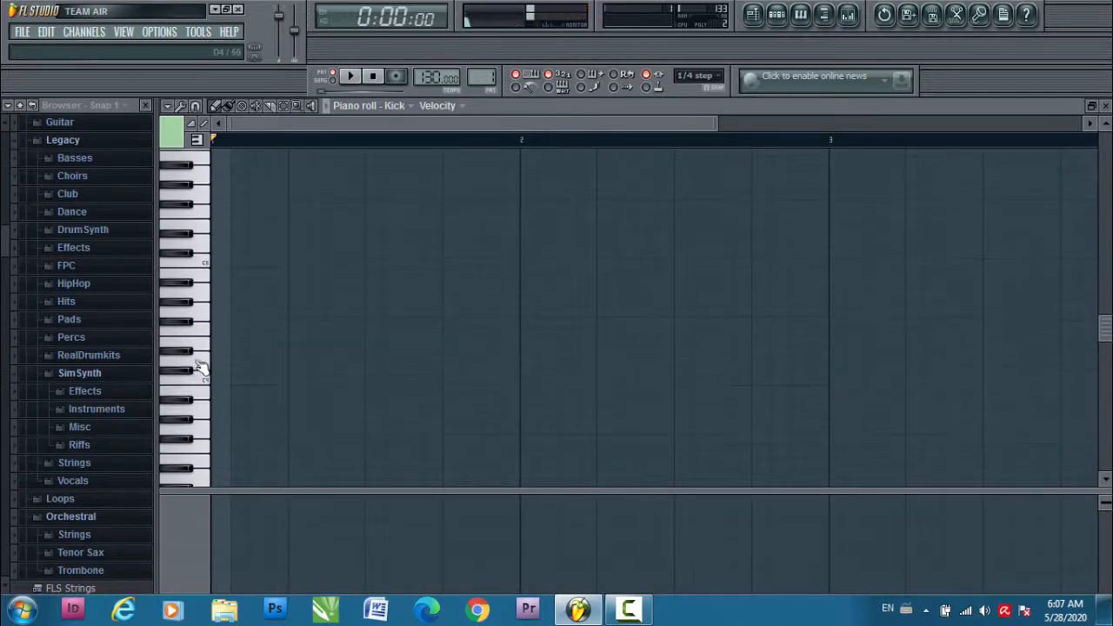
pyautogui.click(213, 322)
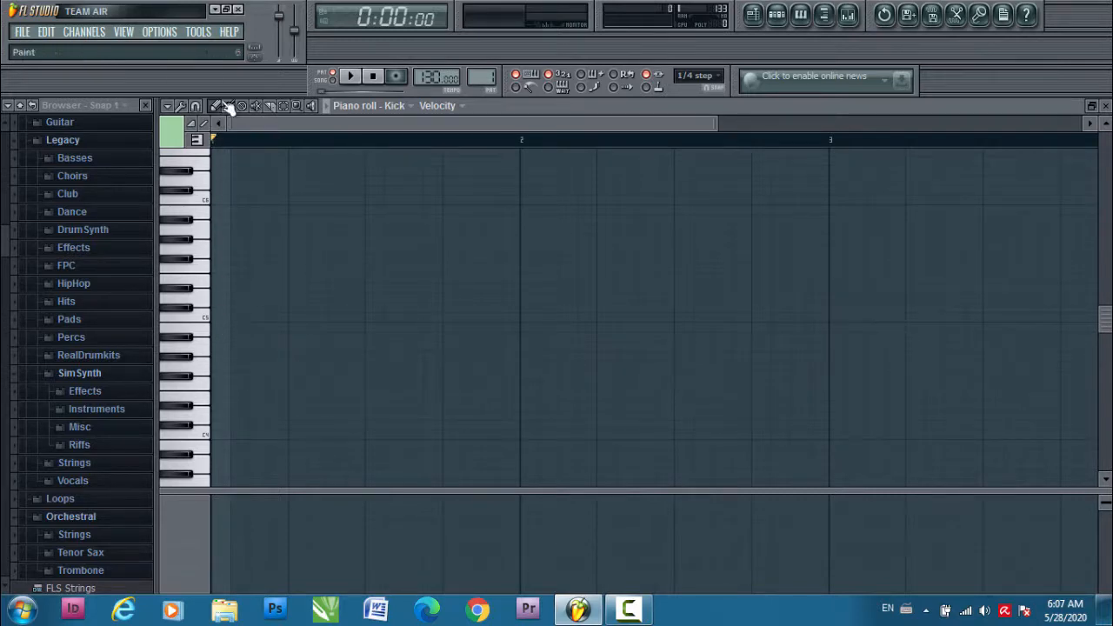
# Place two-step-long C5 notes at steps 1 and 9 of bar 1 in the Kick piano roll, checking the first note's properties
pyautogui.click(214, 319)
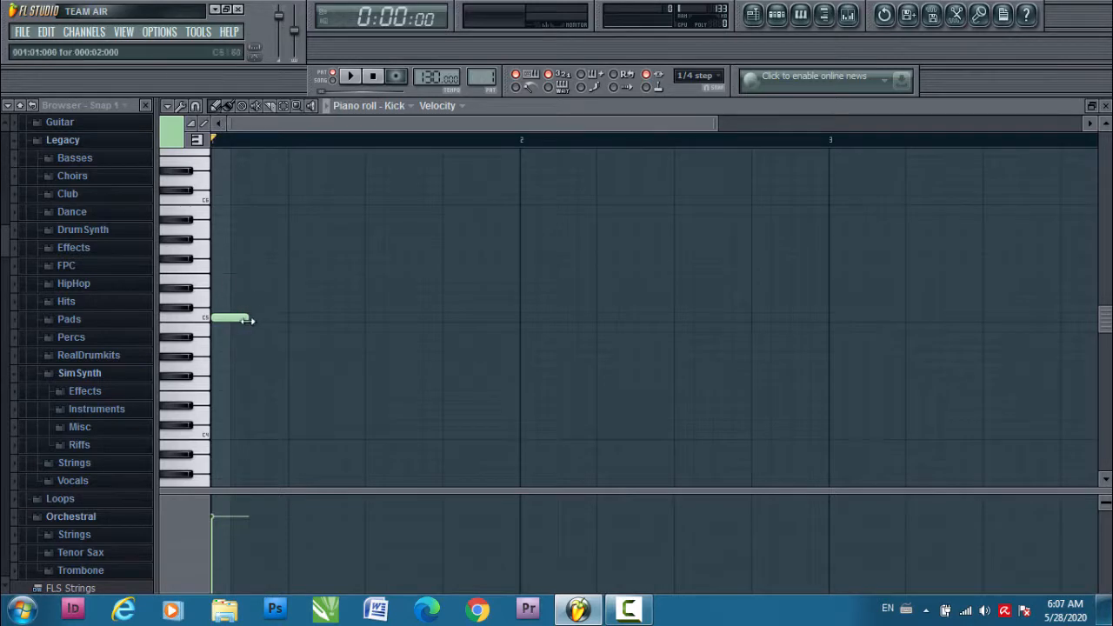
pyautogui.click(216, 318)
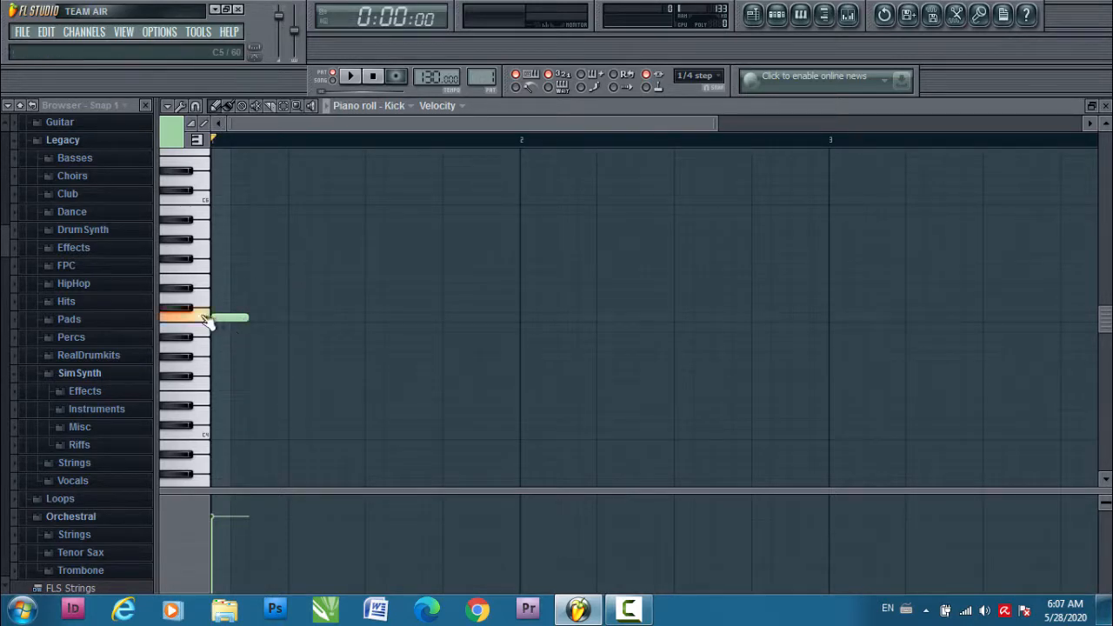
pyautogui.doubleClick(222, 317)
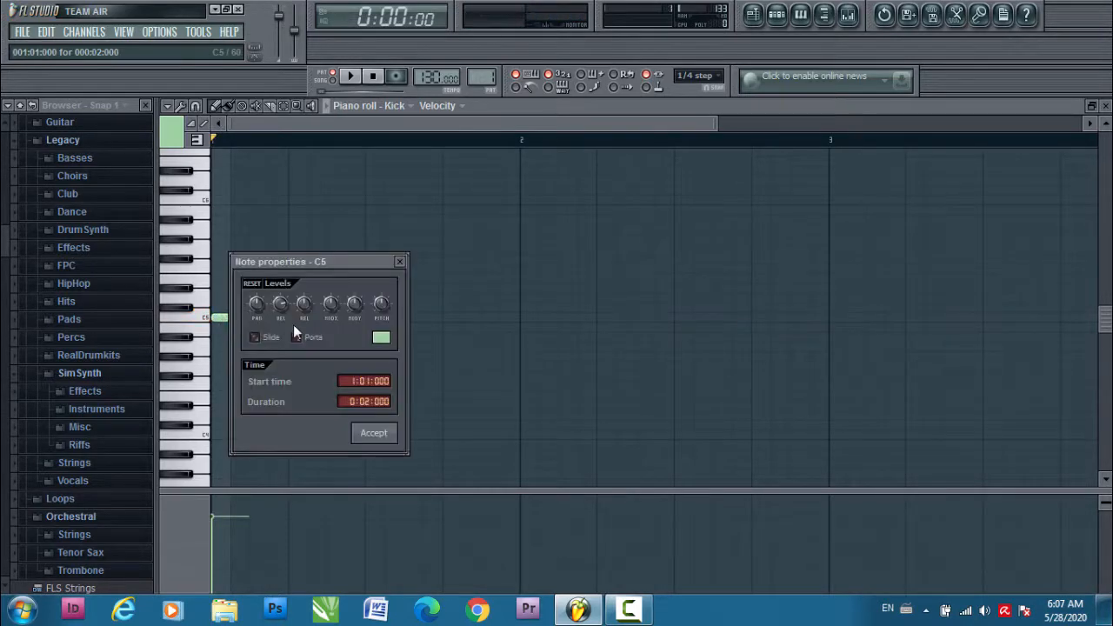
pyautogui.click(399, 260)
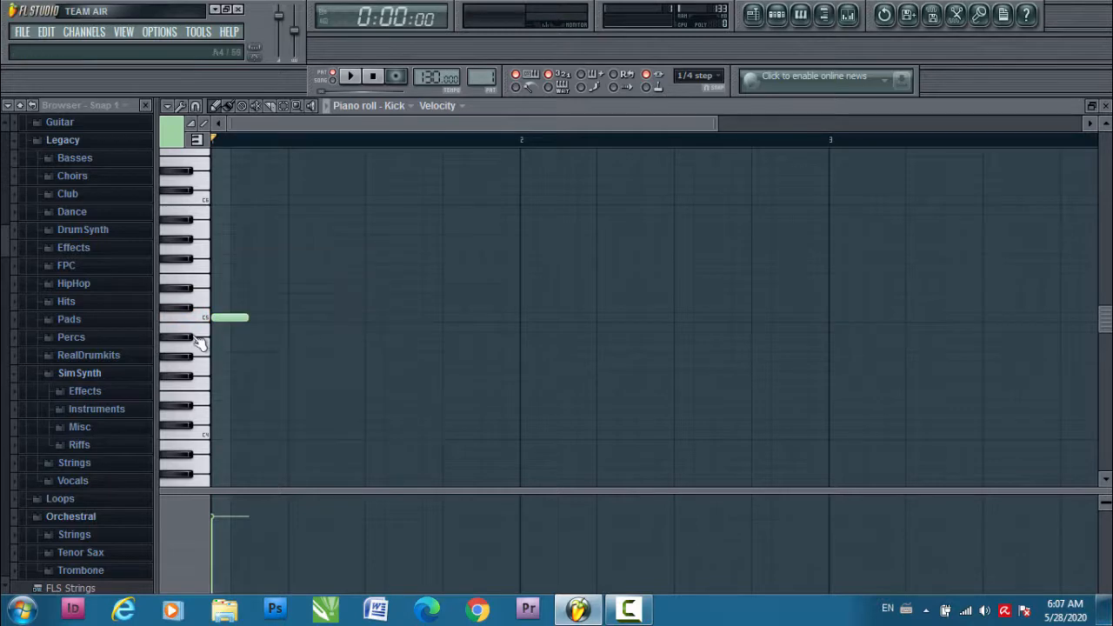
pyautogui.click(369, 318)
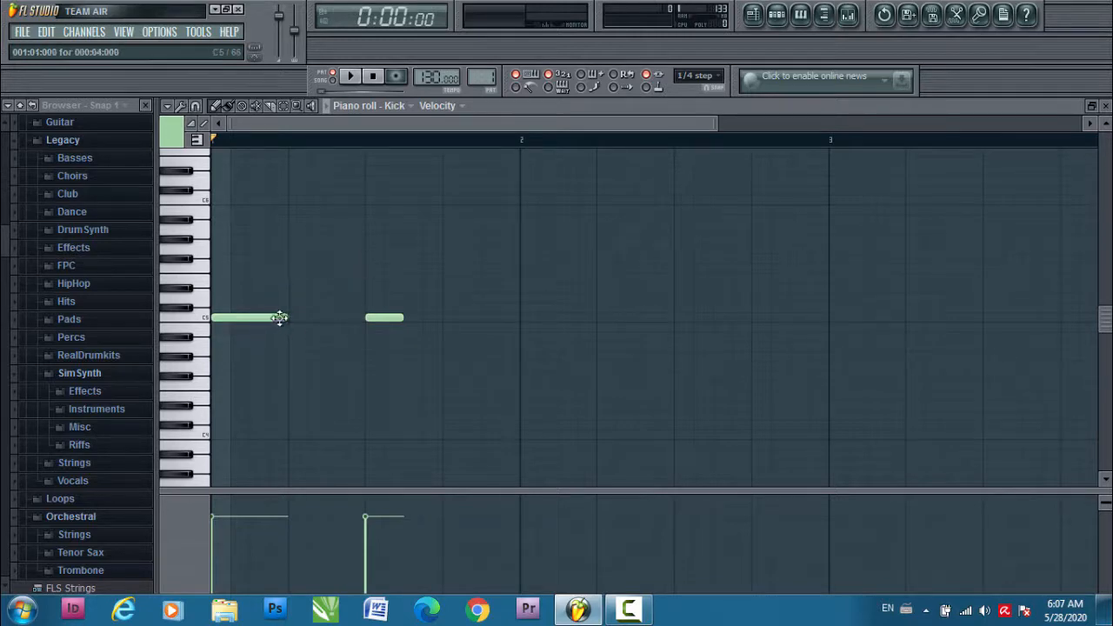
pyautogui.moveTo(281, 318); pyautogui.dragTo(245, 321)
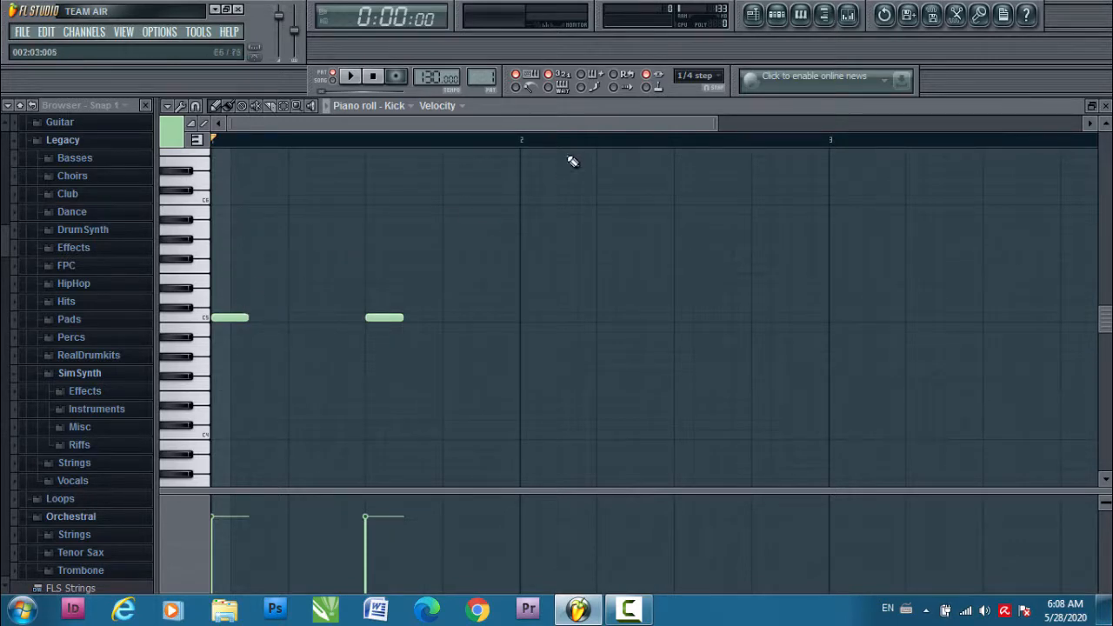
# Show the step sequencer over the Kick piano roll and briefly play Pattern 1
pyautogui.click(777, 16)
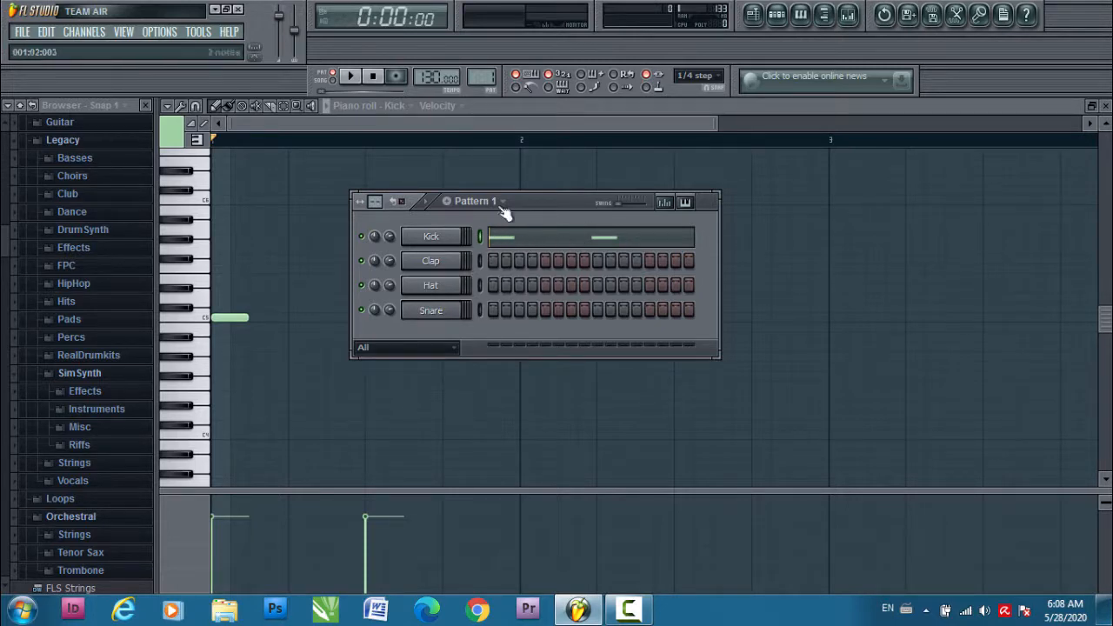
pyautogui.click(352, 77)
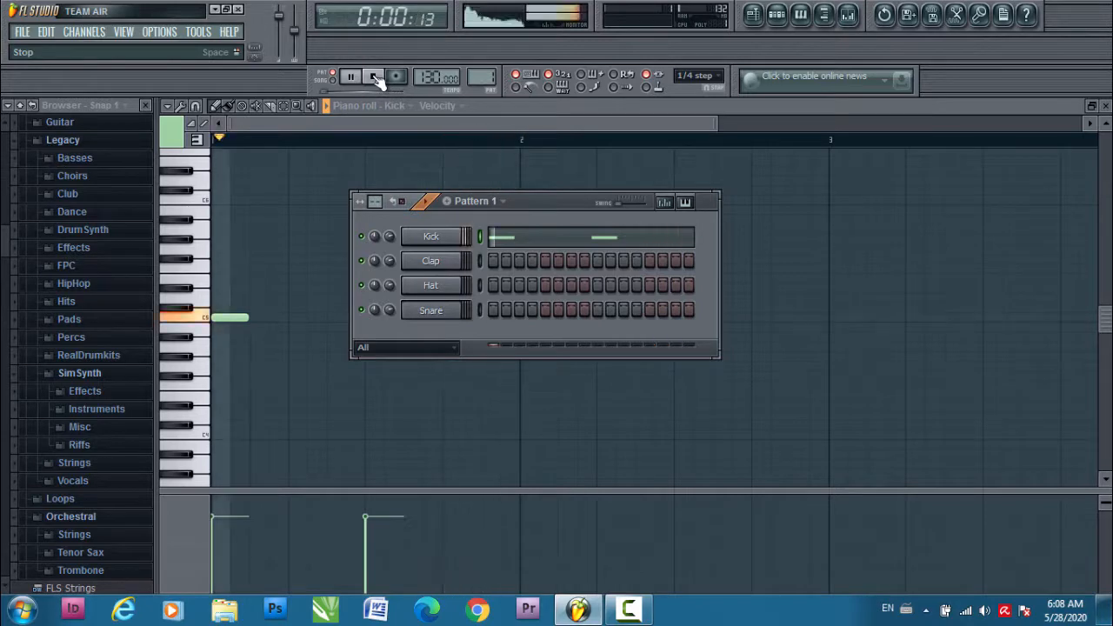
pyautogui.click(374, 78)
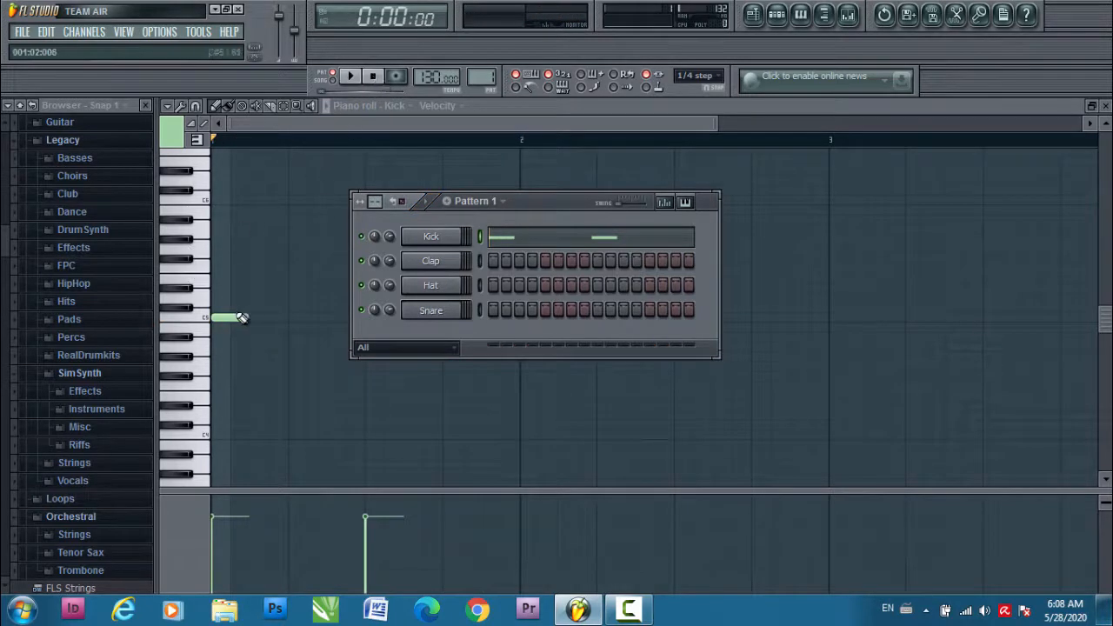
# Try the second Kick note at B5 by playing the pattern, then return the note to C5
pyautogui.moveTo(540, 202); pyautogui.dragTo(729, 298)
pyautogui.moveTo(391, 317); pyautogui.dragTo(396, 212)
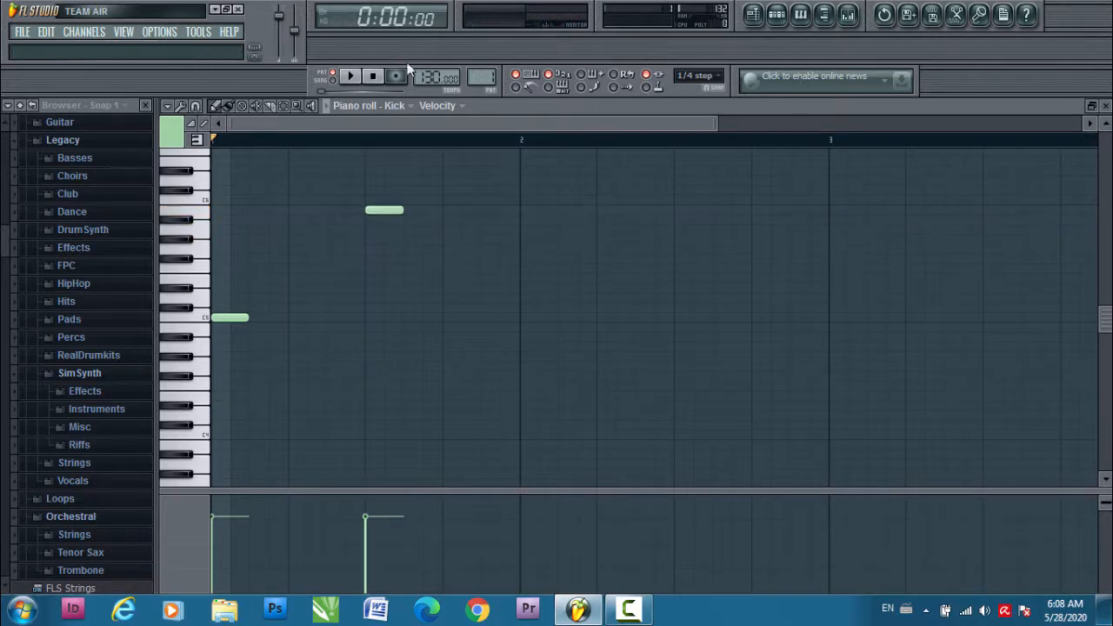
pyautogui.click(350, 77)
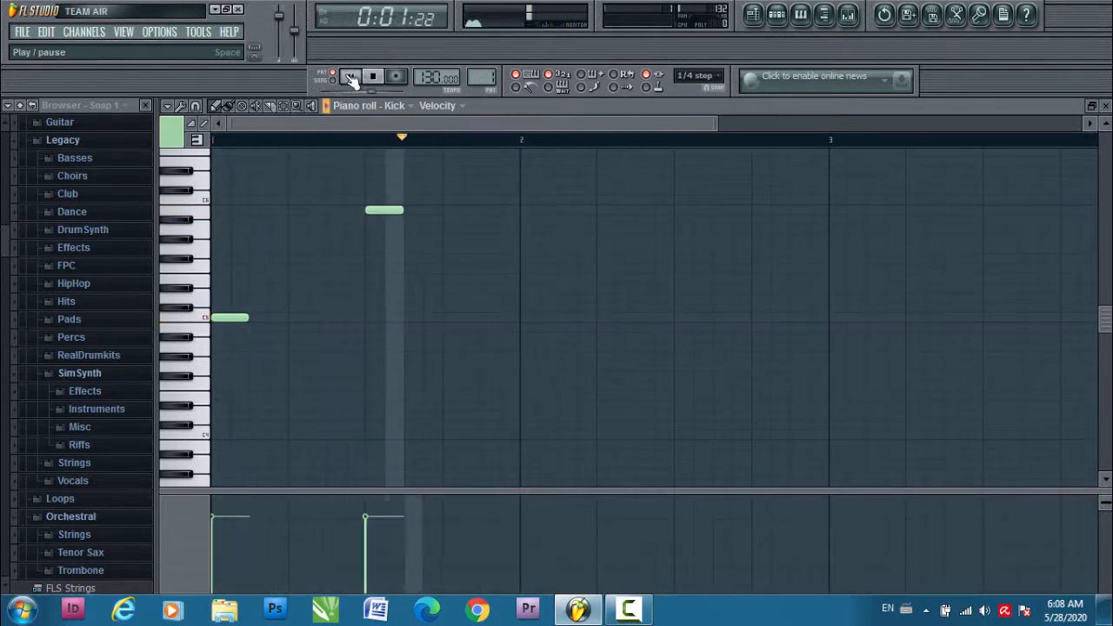
pyautogui.click(380, 80)
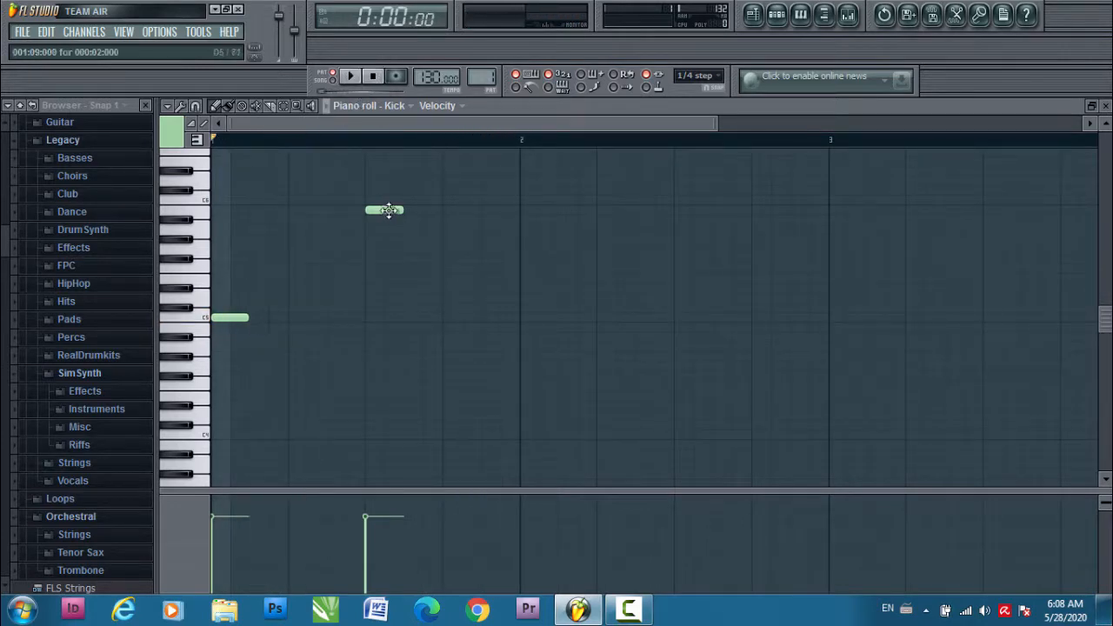
pyautogui.moveTo(386, 210); pyautogui.dragTo(391, 321)
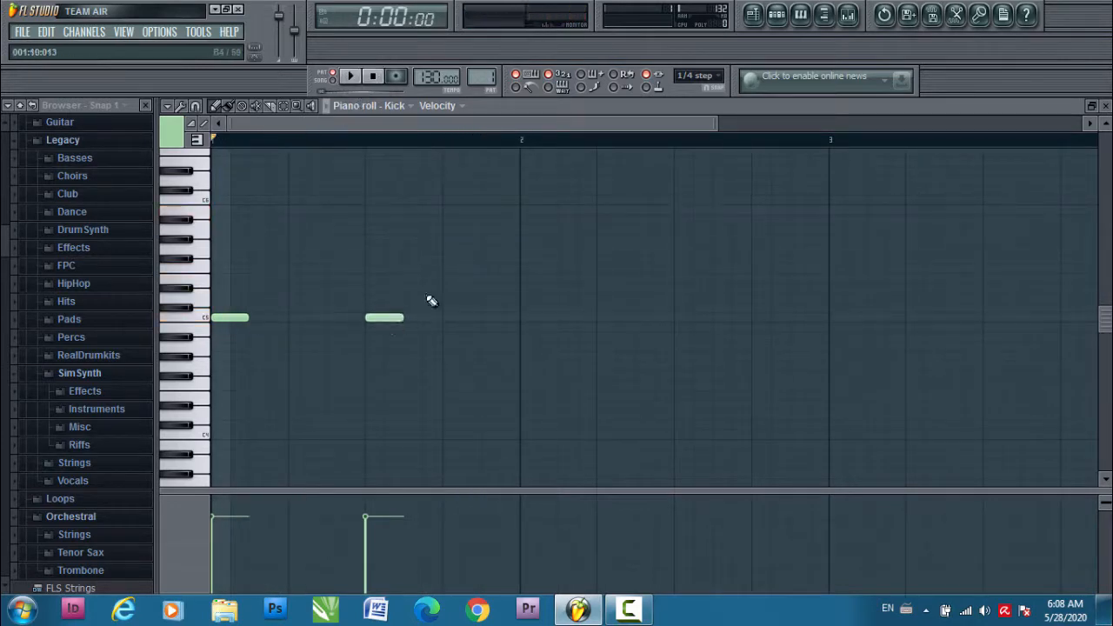
# Close the Kick piano roll, move the step sequencer above the channel settings, and open the Clap channel's piano roll
pyautogui.click(779, 17)
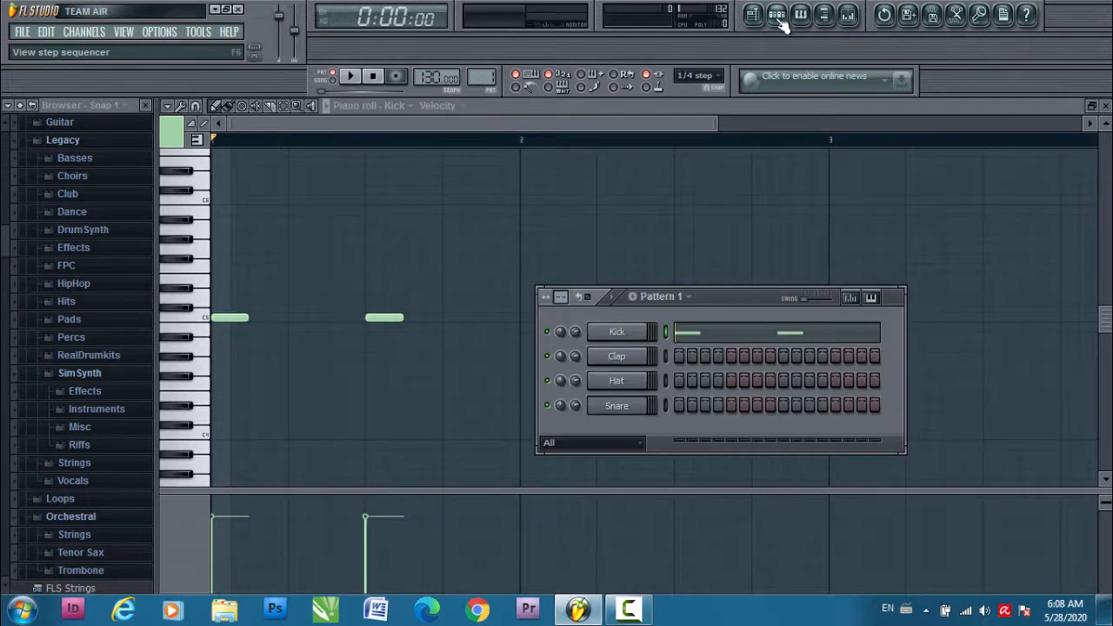
pyautogui.click(804, 18)
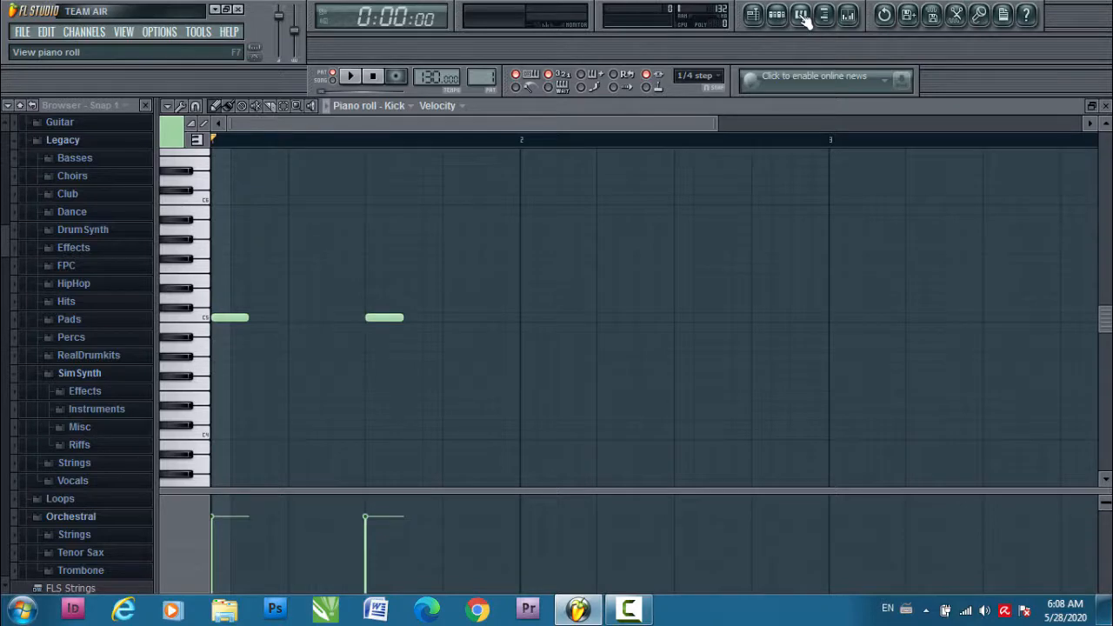
pyautogui.click(803, 17)
pyautogui.moveTo(720, 297); pyautogui.dragTo(598, 130)
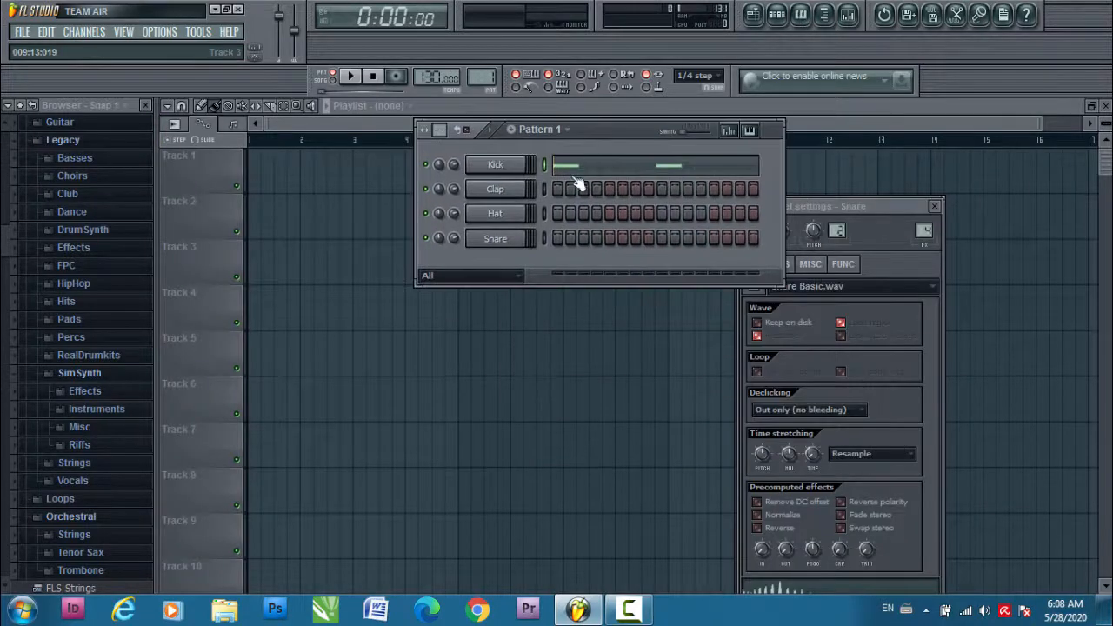
pyautogui.rightClick(497, 193)
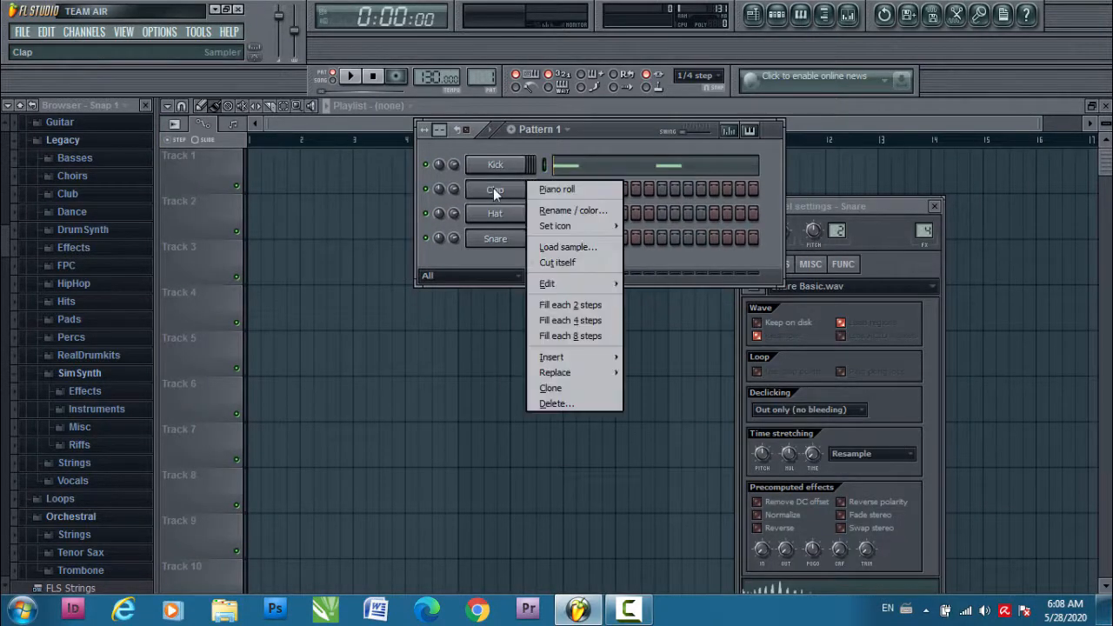
pyautogui.click(554, 189)
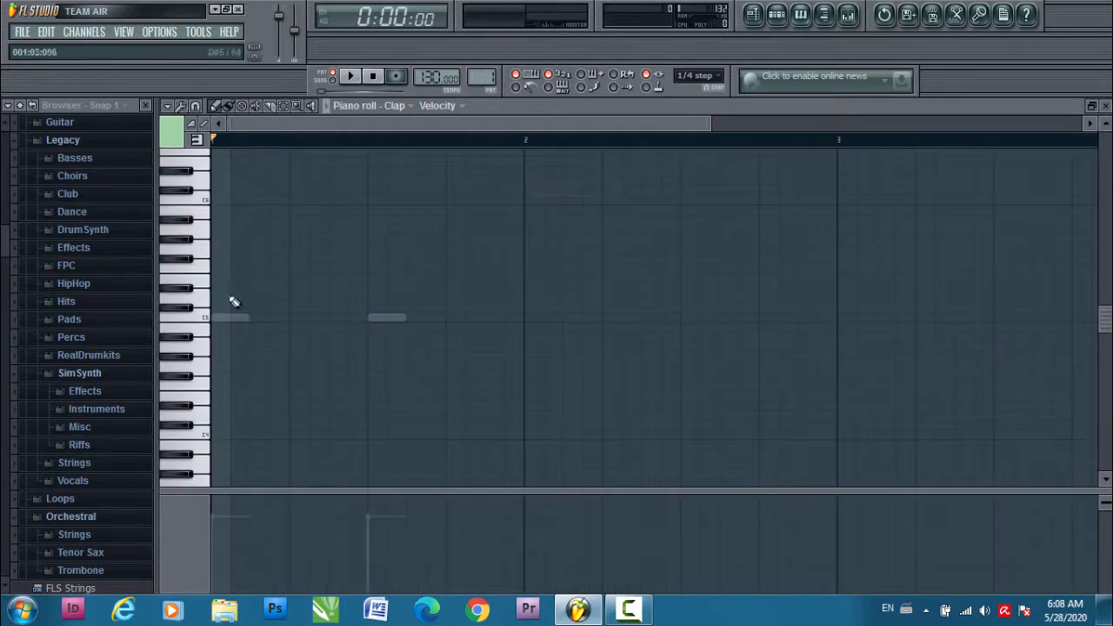
# Audition the Clap sound on keys between C6 and C4, finishing on C5
pyautogui.click(207, 200)
pyautogui.click(206, 268)
pyautogui.click(206, 346)
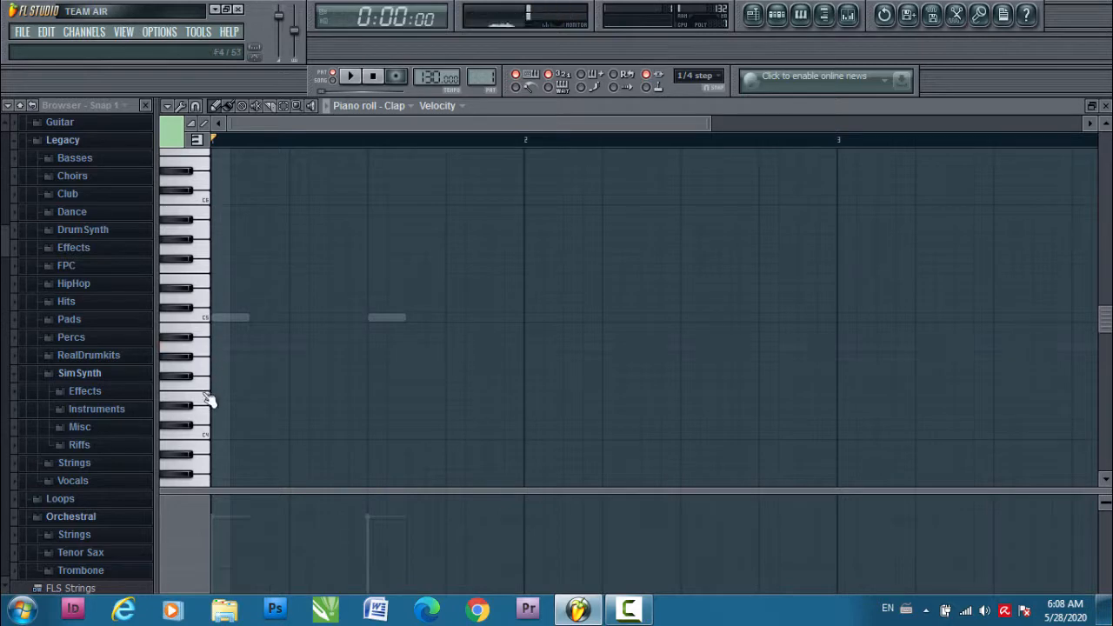
pyautogui.click(209, 435)
pyautogui.scroll(-1, 211, 348)
pyautogui.click(205, 324)
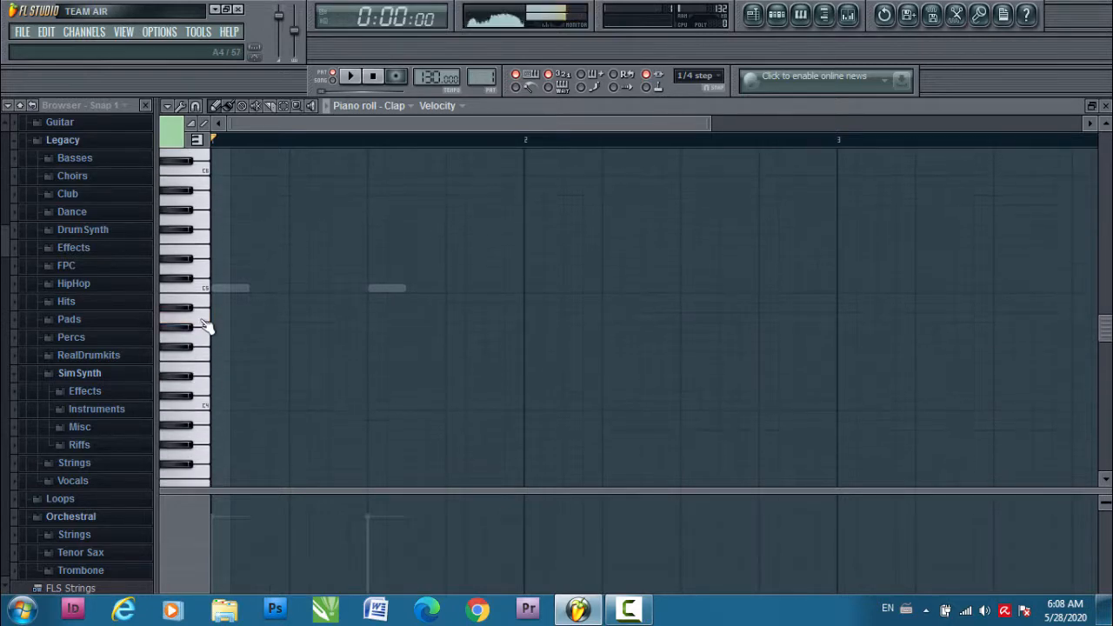
pyautogui.click(210, 293)
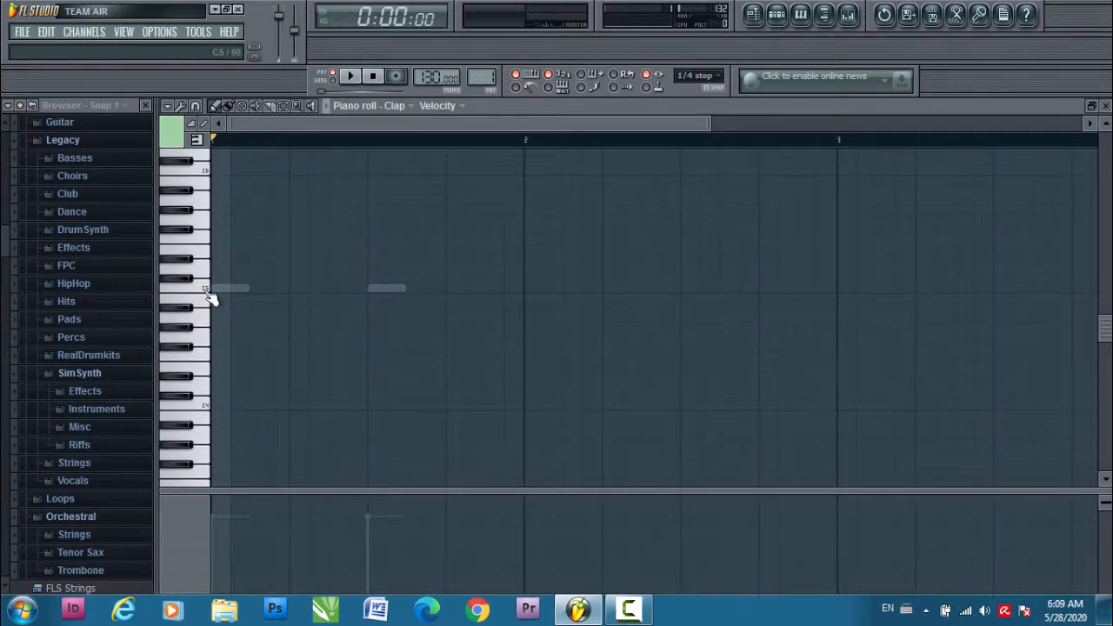
# Place Clap notes on C5 at beats 2 and 4 of bar 1 and play the pattern briefly
pyautogui.scroll(1, 211, 297)
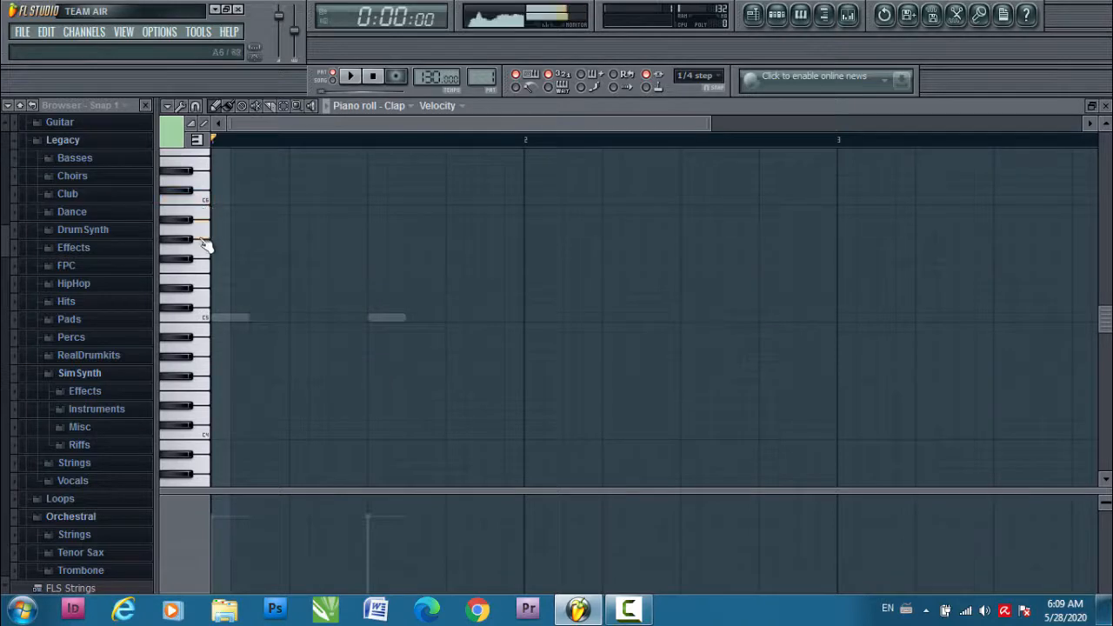
pyautogui.click(296, 319)
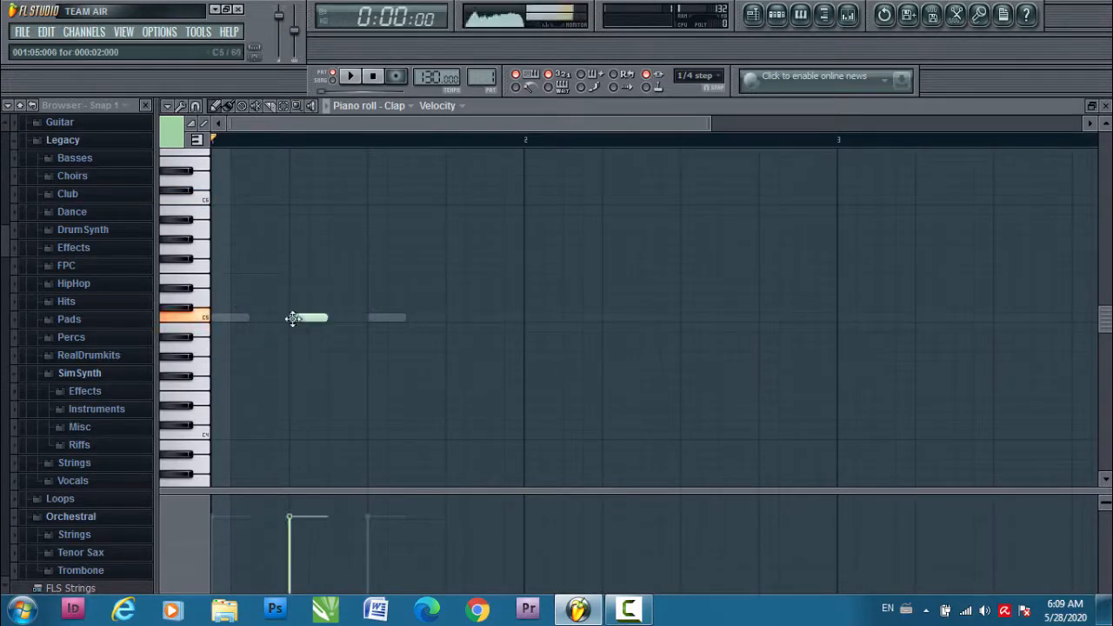
pyautogui.click(452, 318)
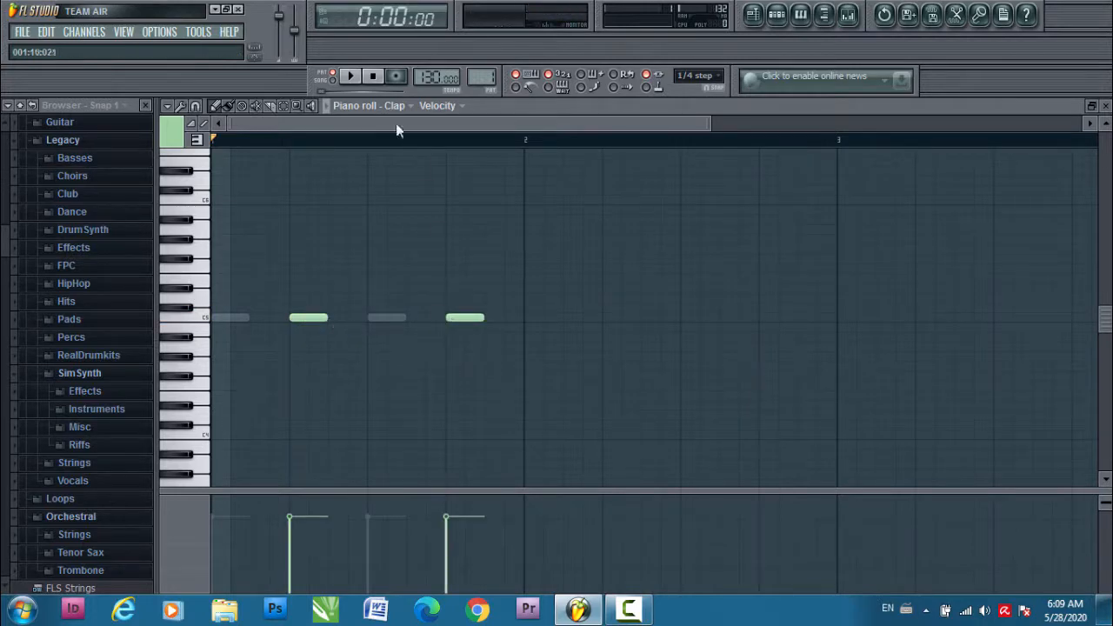
pyautogui.click(349, 78)
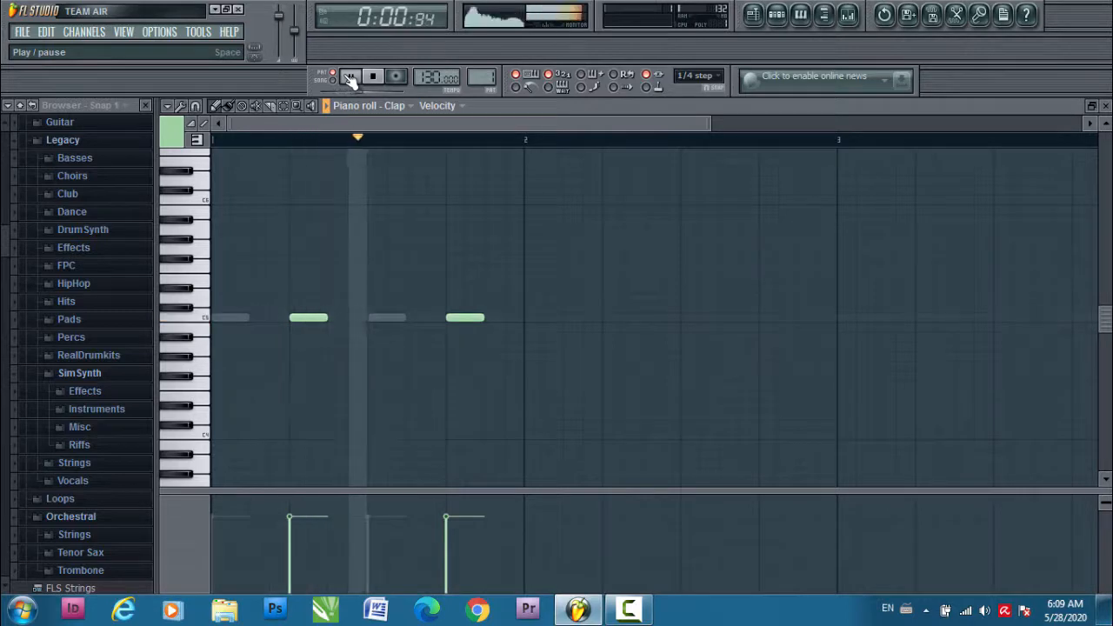
pyautogui.press('space')
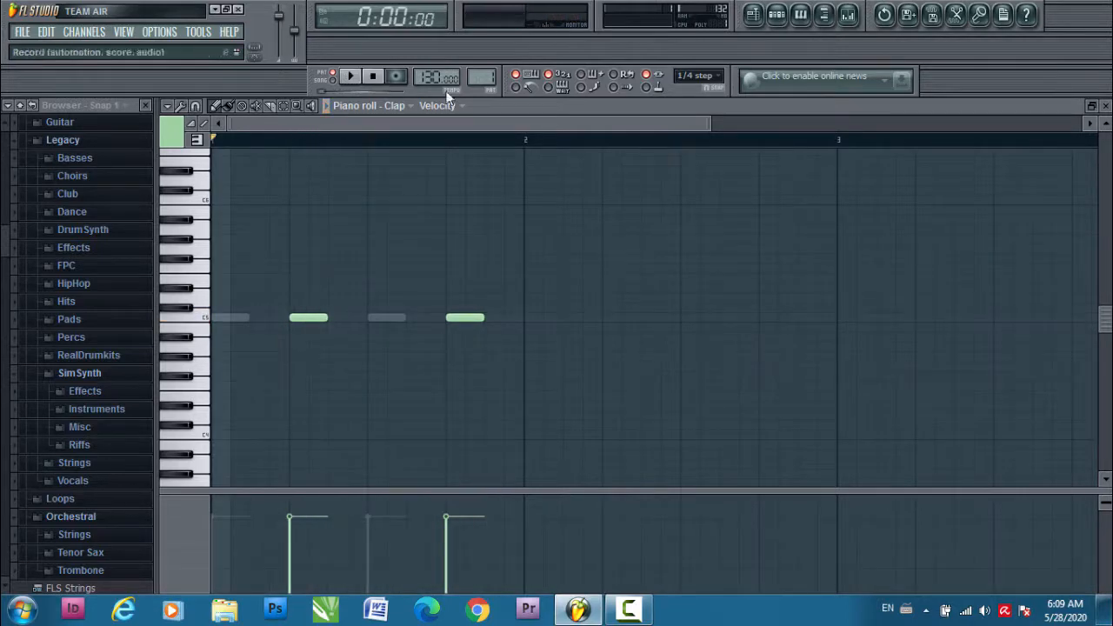
# Open the Hat channel's piano roll and audition its sound on C5, F5 and C6
pyautogui.click(795, 19)
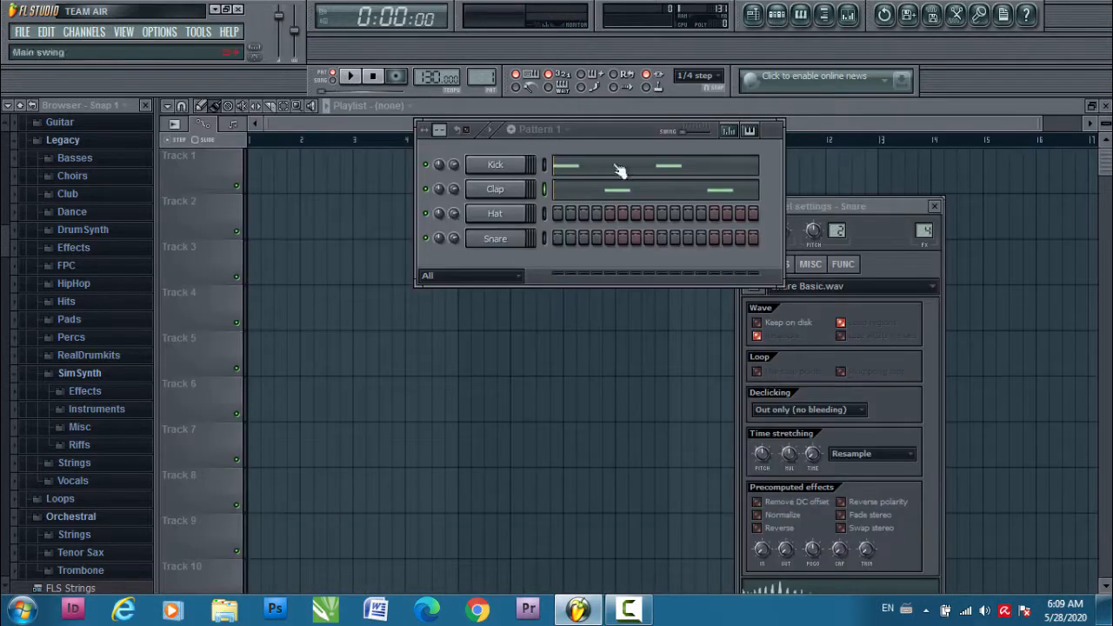
pyautogui.rightClick(499, 214)
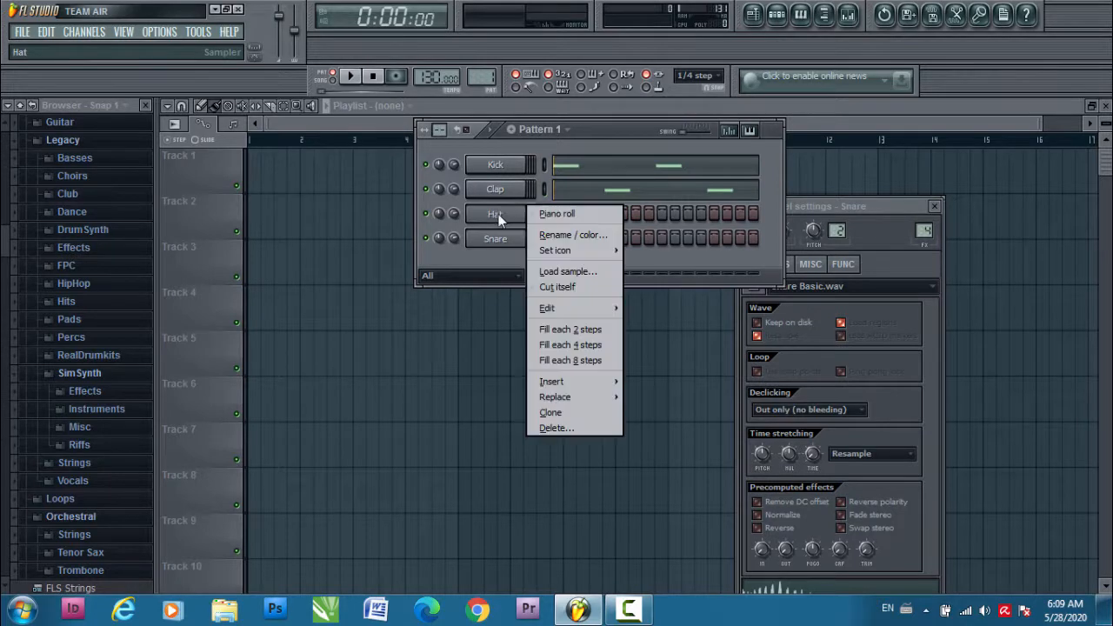
pyautogui.click(556, 214)
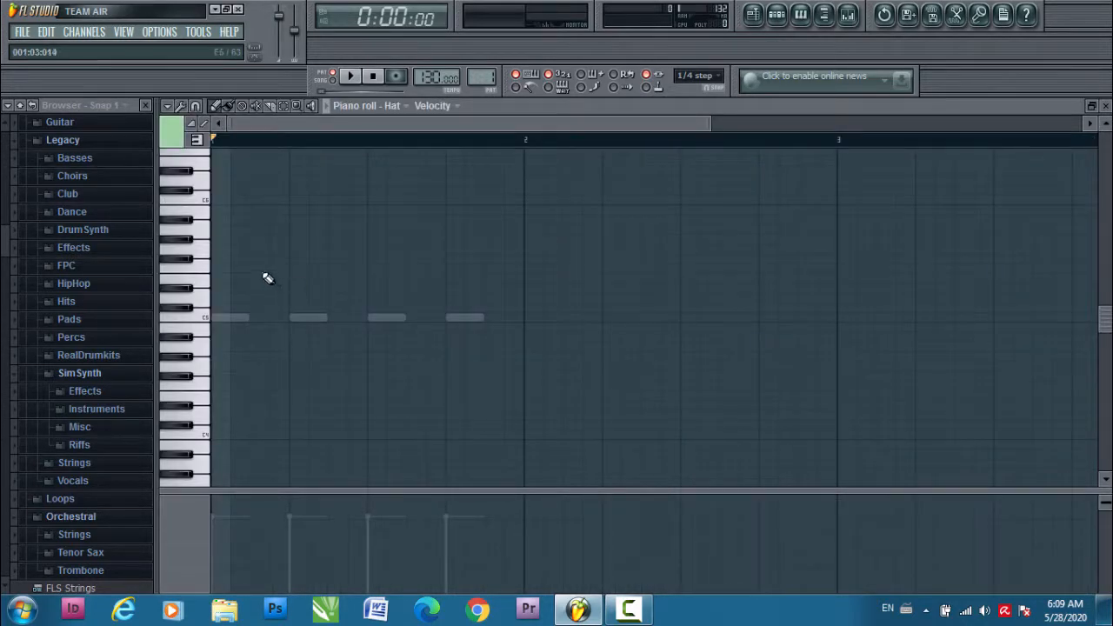
pyautogui.click(213, 316)
pyautogui.click(207, 268)
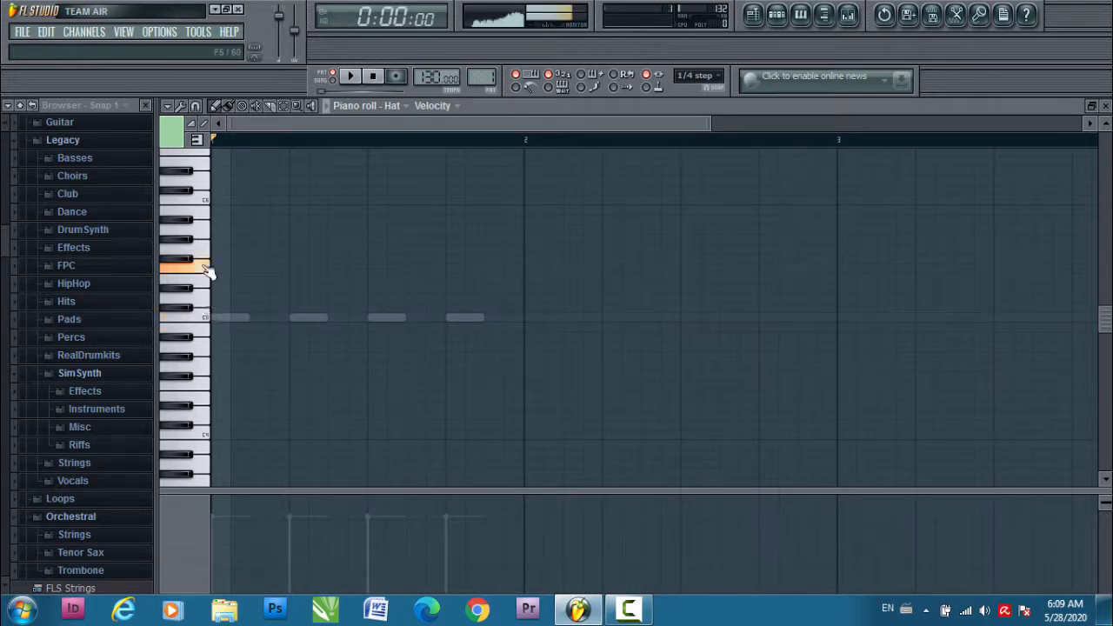
pyautogui.click(212, 201)
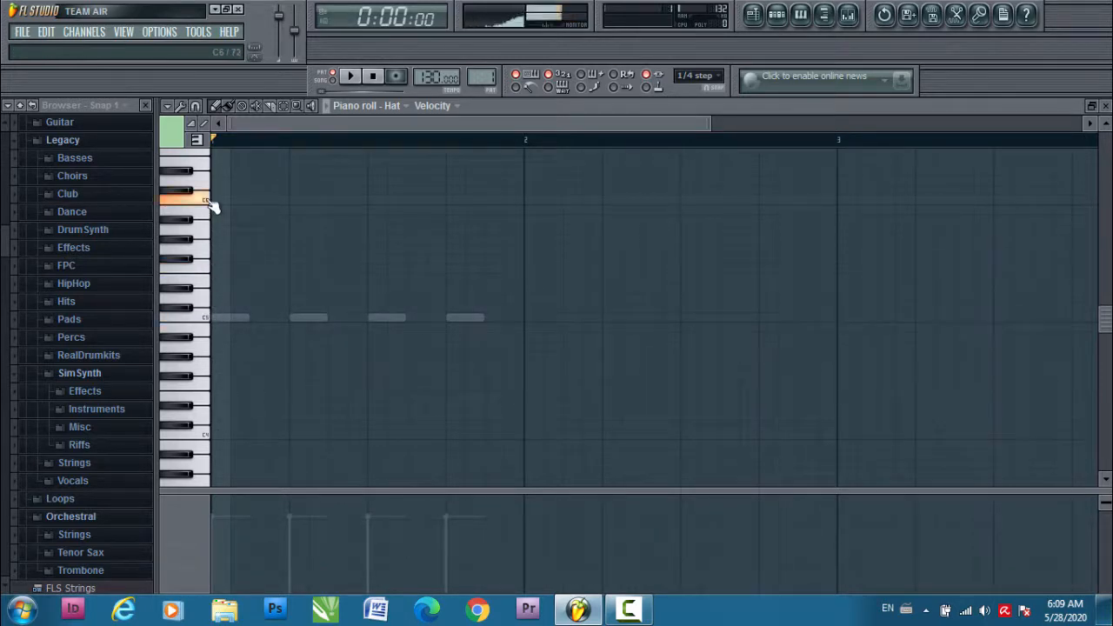
pyautogui.click(209, 318)
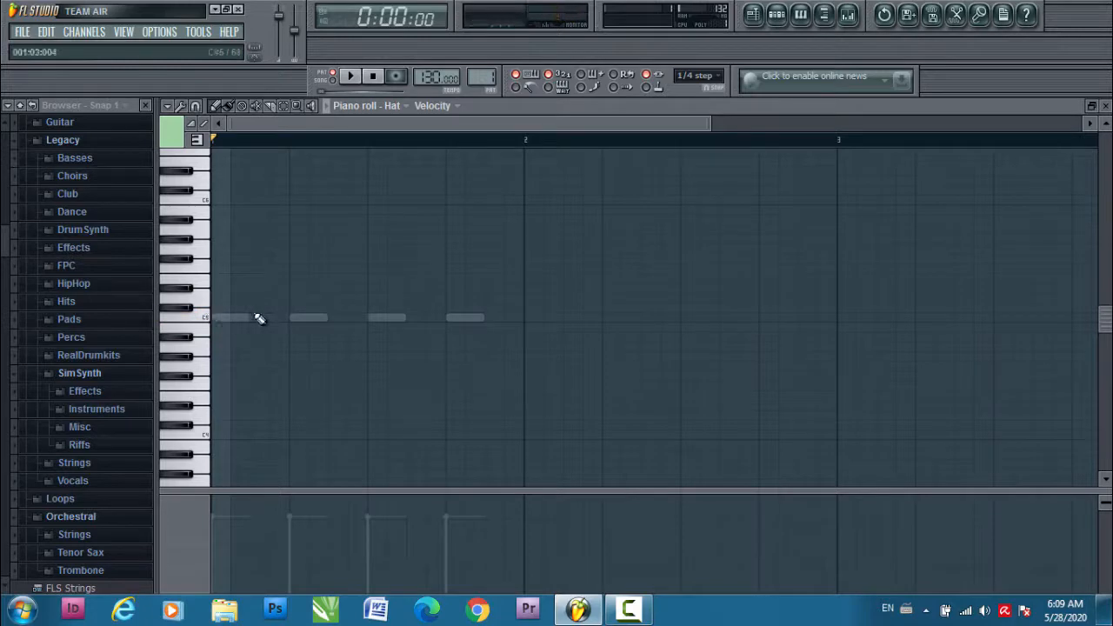
# Place Hat notes on C5 halfway through beats 1 and 3 of bar 1 and play the pattern
pyautogui.click(259, 320)
pyautogui.click(414, 321)
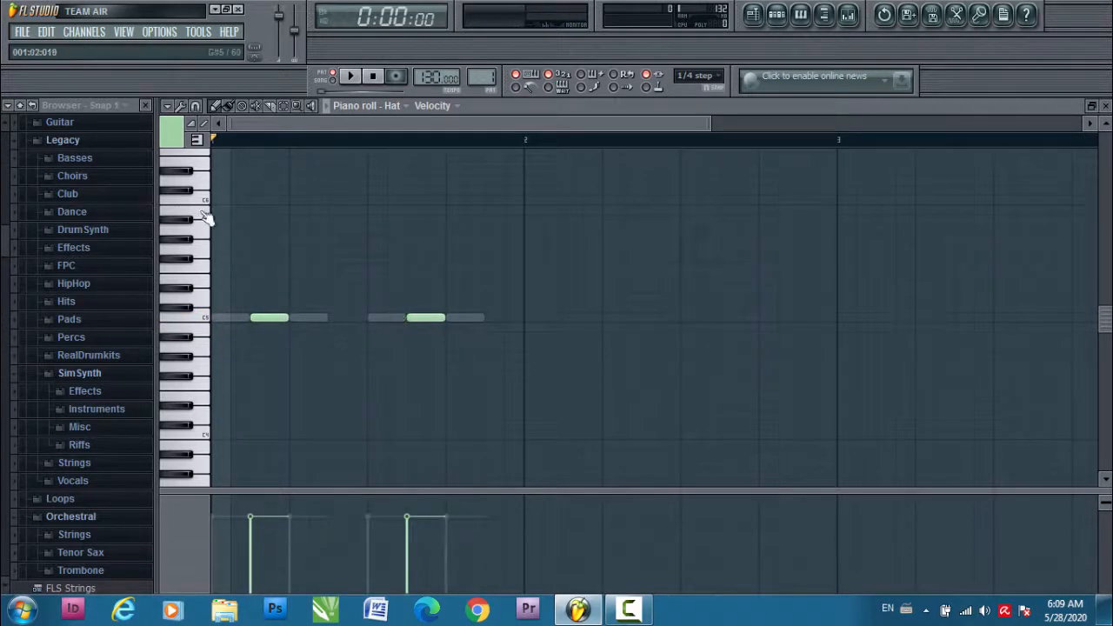
pyautogui.click(197, 141)
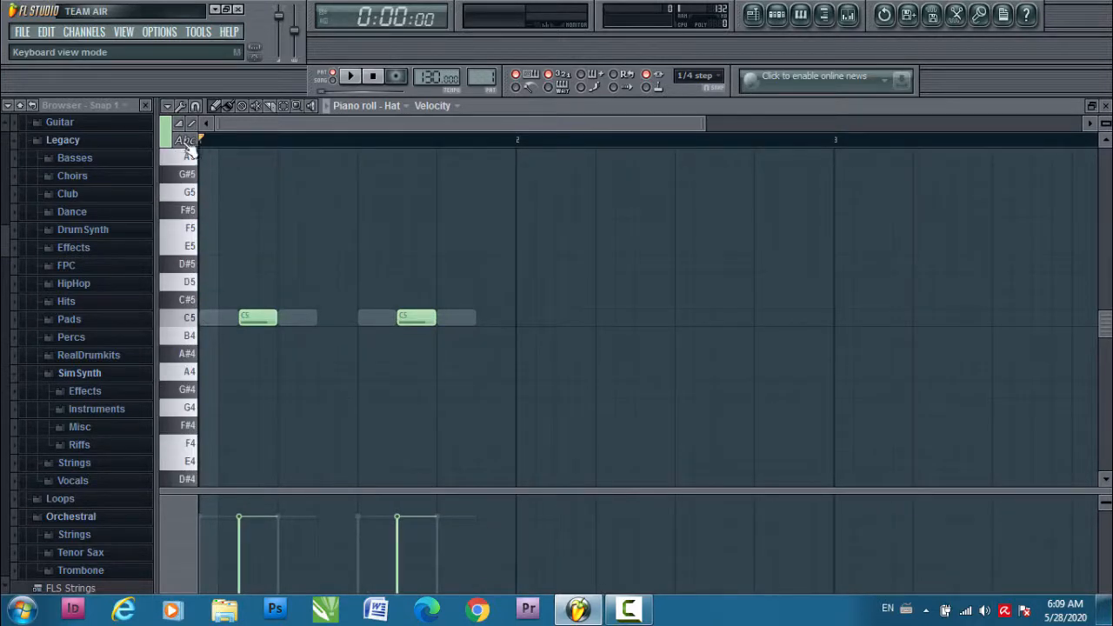
pyautogui.click(188, 143)
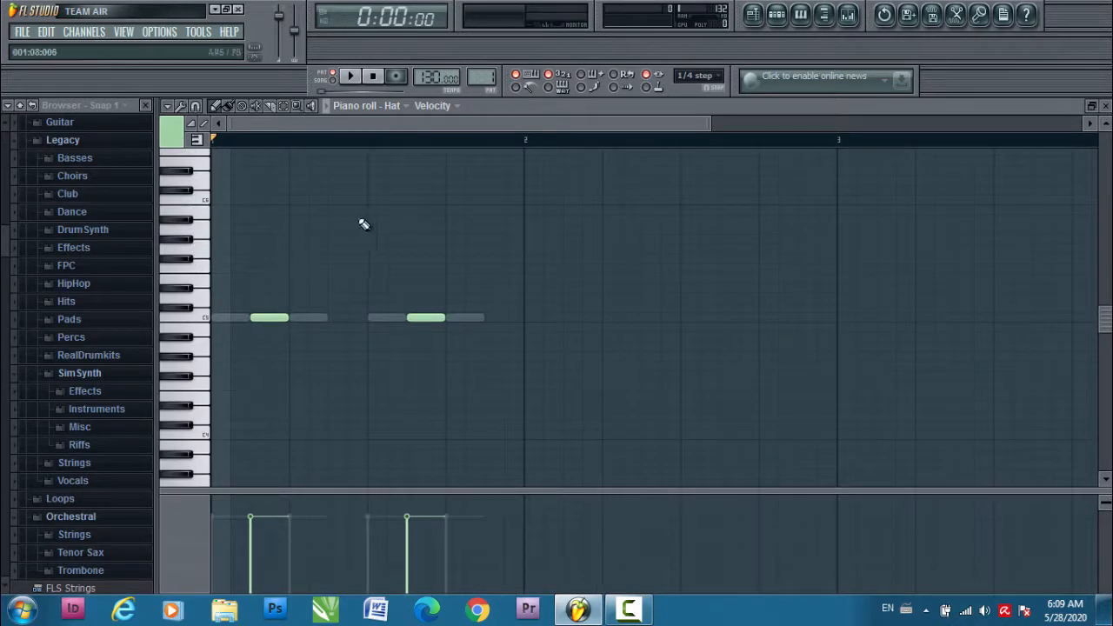
pyautogui.click(360, 82)
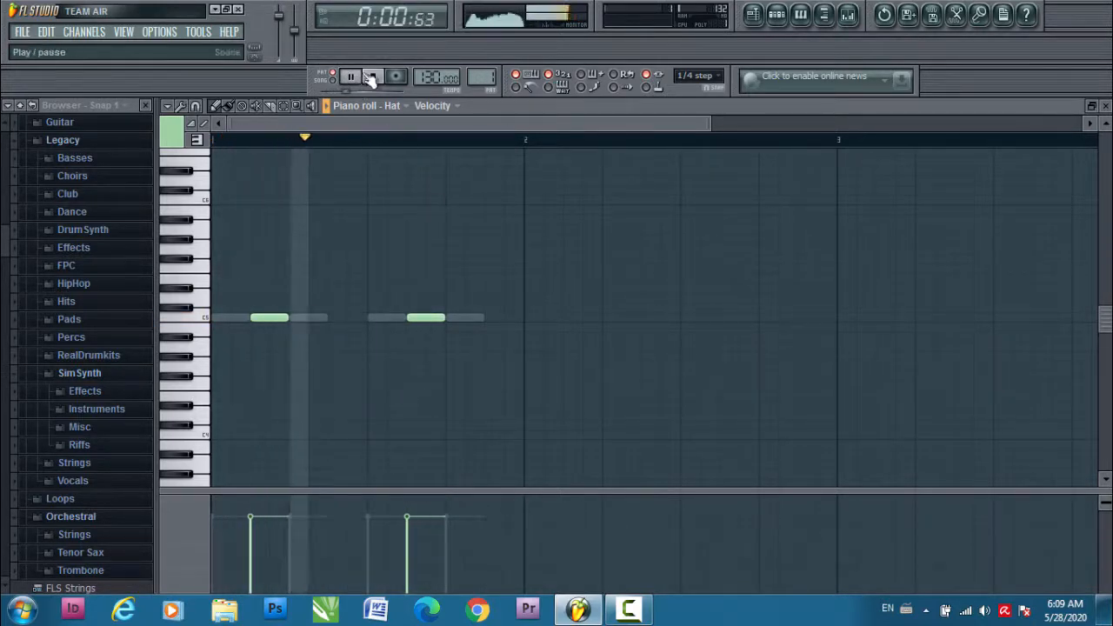
pyautogui.press('space')
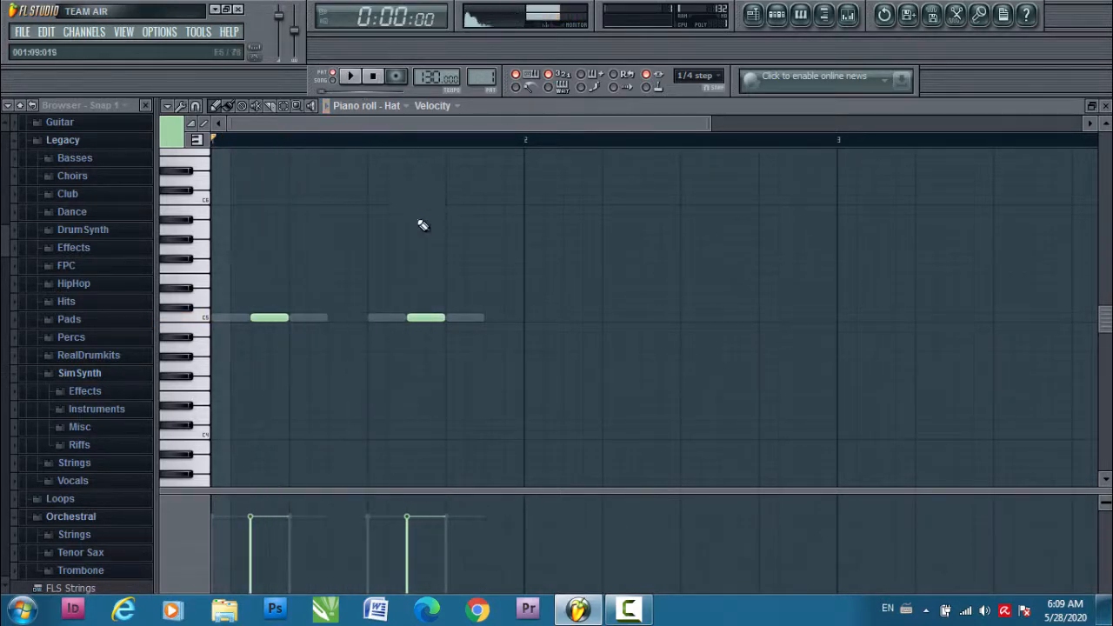
# Add Hat notes on C5 halfway through beats 4 and 2, playing the pattern after each addition
pyautogui.click(490, 320)
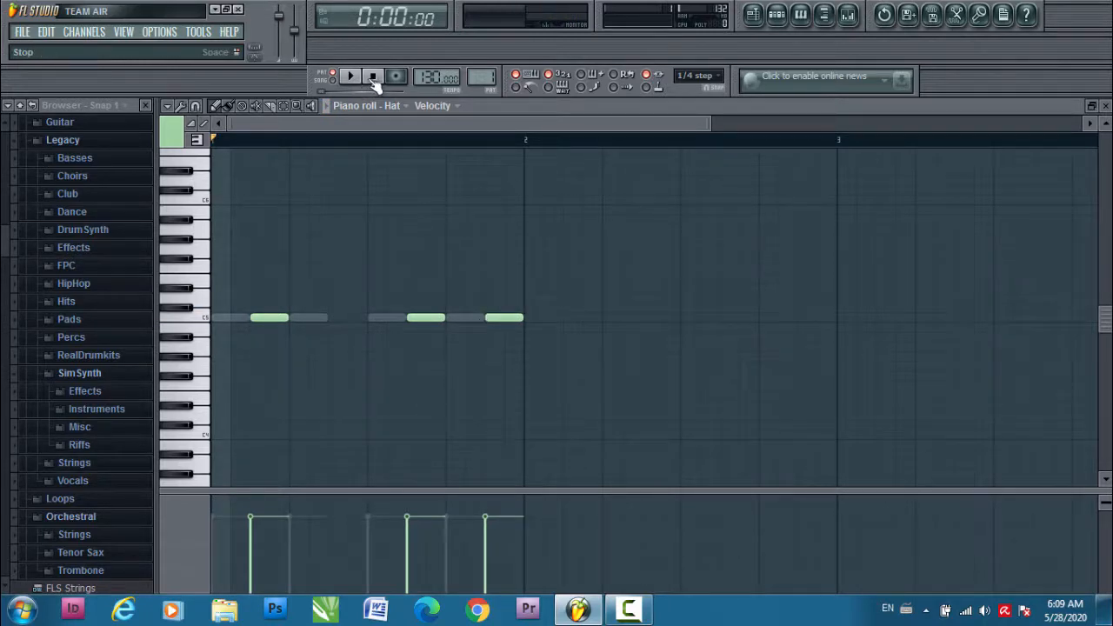
pyautogui.click(353, 77)
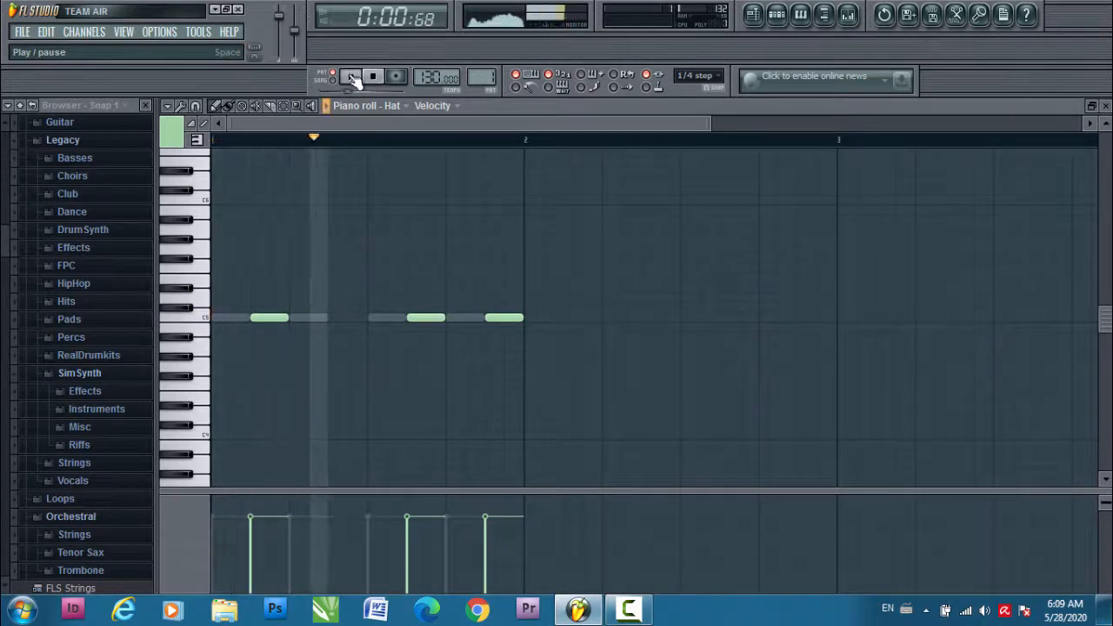
pyautogui.press('space')
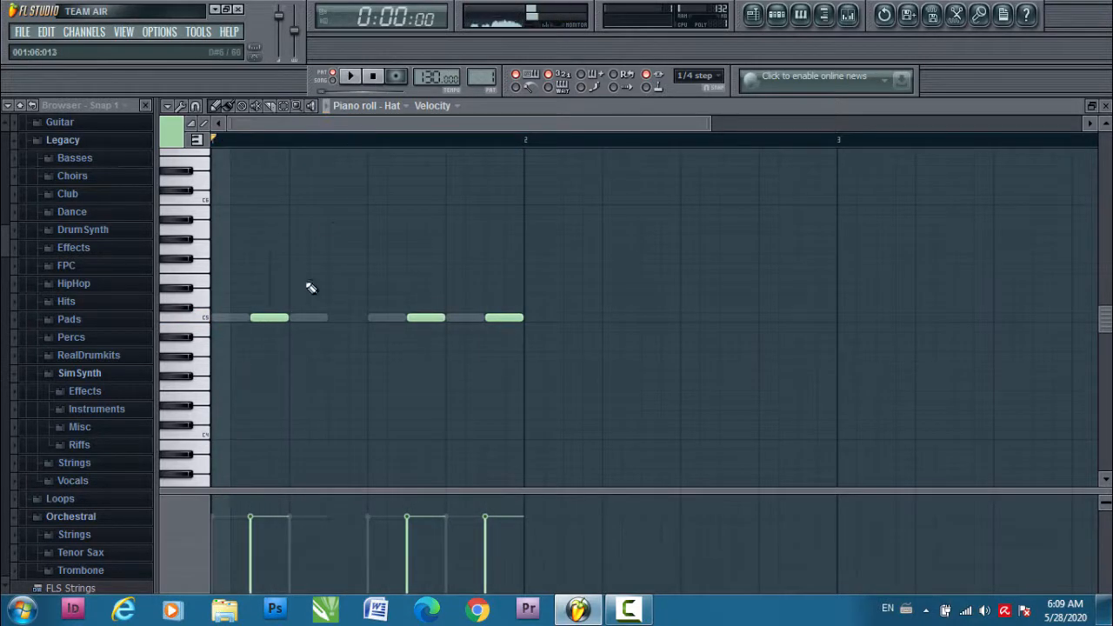
pyautogui.click(334, 320)
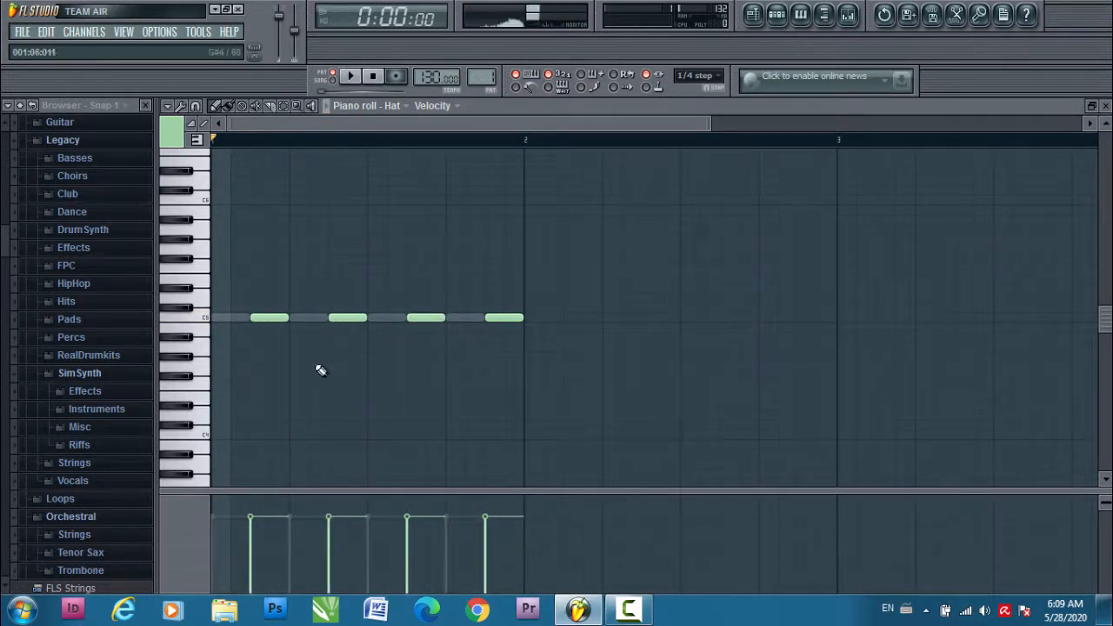
pyautogui.click(351, 78)
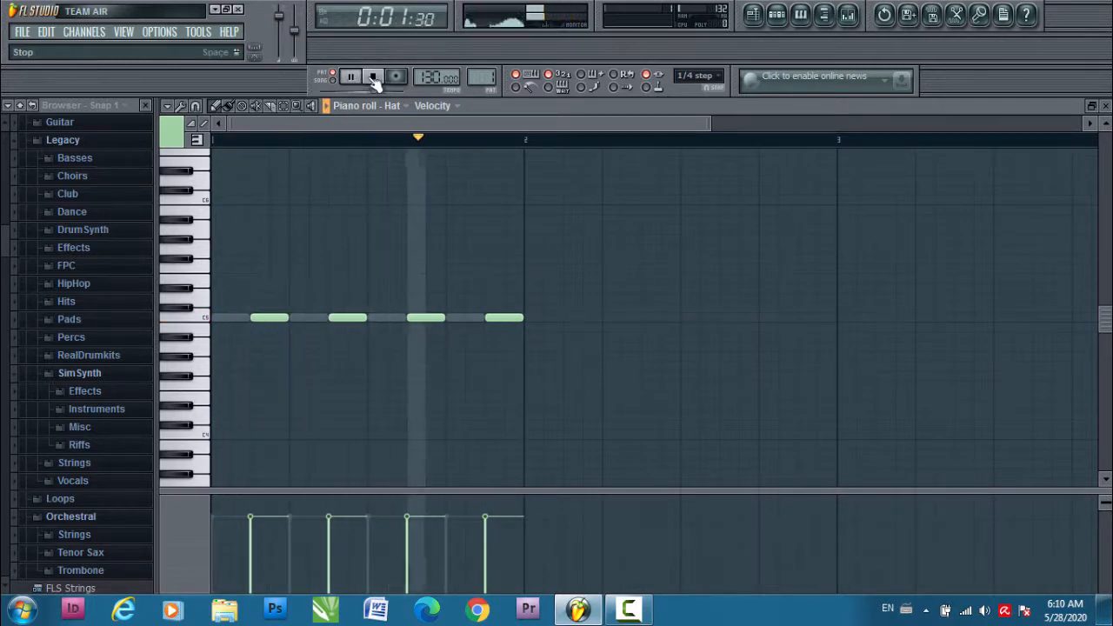
pyautogui.click(372, 76)
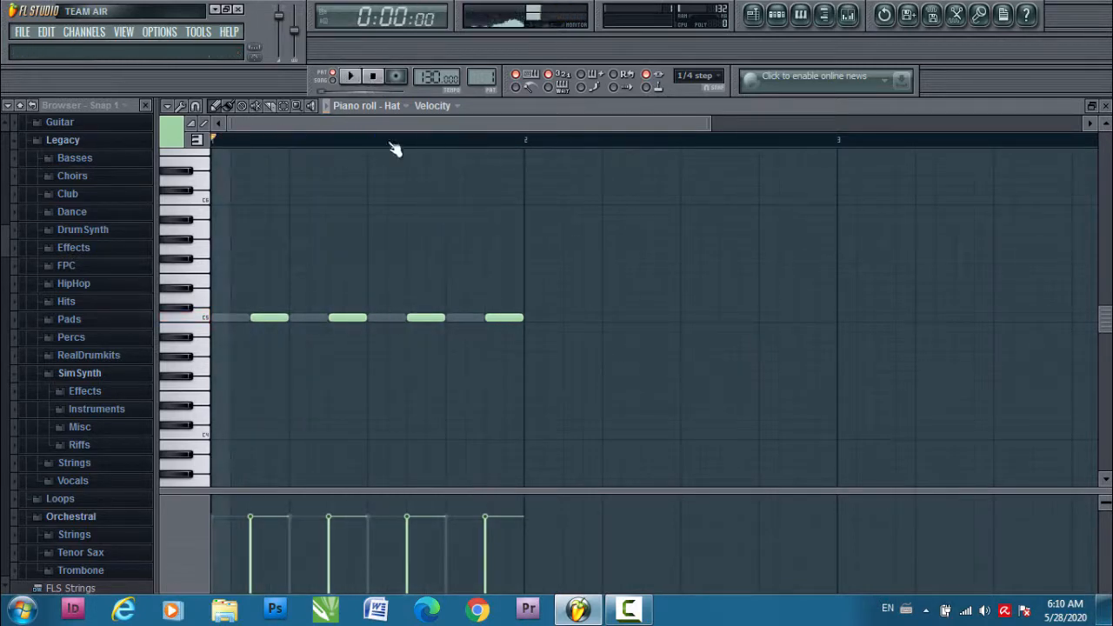
# Return to the step sequencer and open the Snare channel's piano roll
pyautogui.click(801, 18)
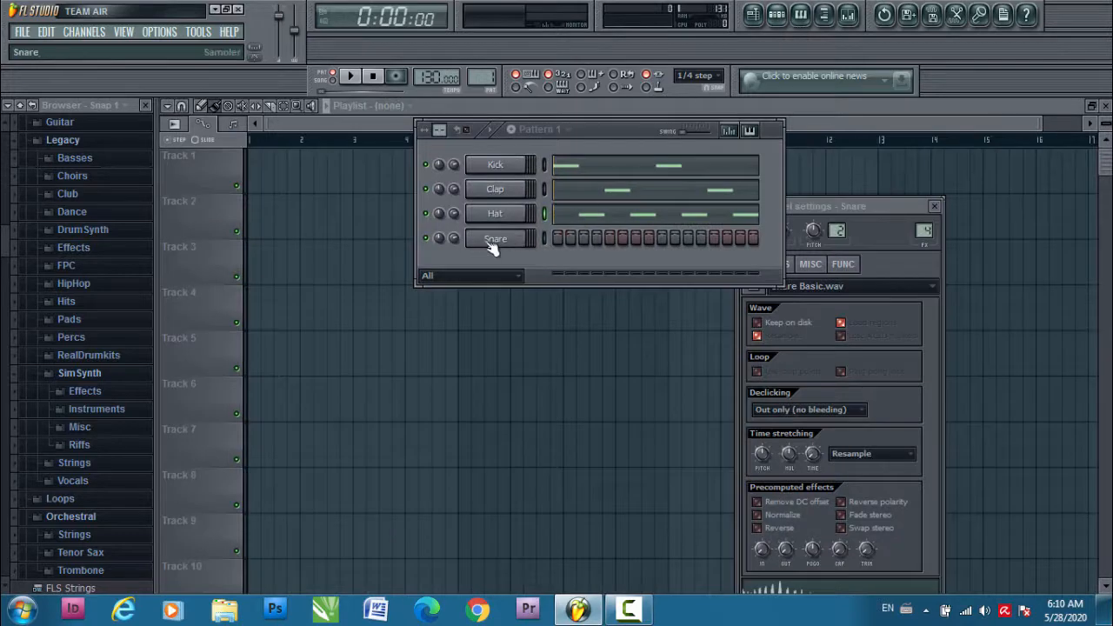
pyautogui.rightClick(536, 237)
pyautogui.click(541, 241)
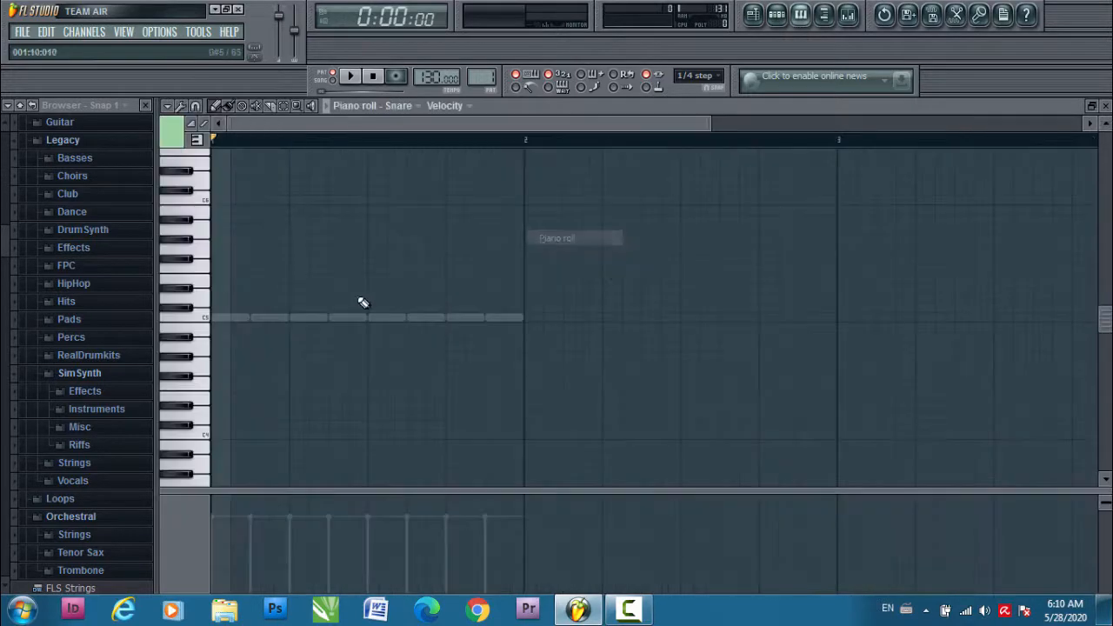
# Audition the Snare sound on keys around C5 and down to C4
pyautogui.click(199, 312)
pyautogui.click(205, 289)
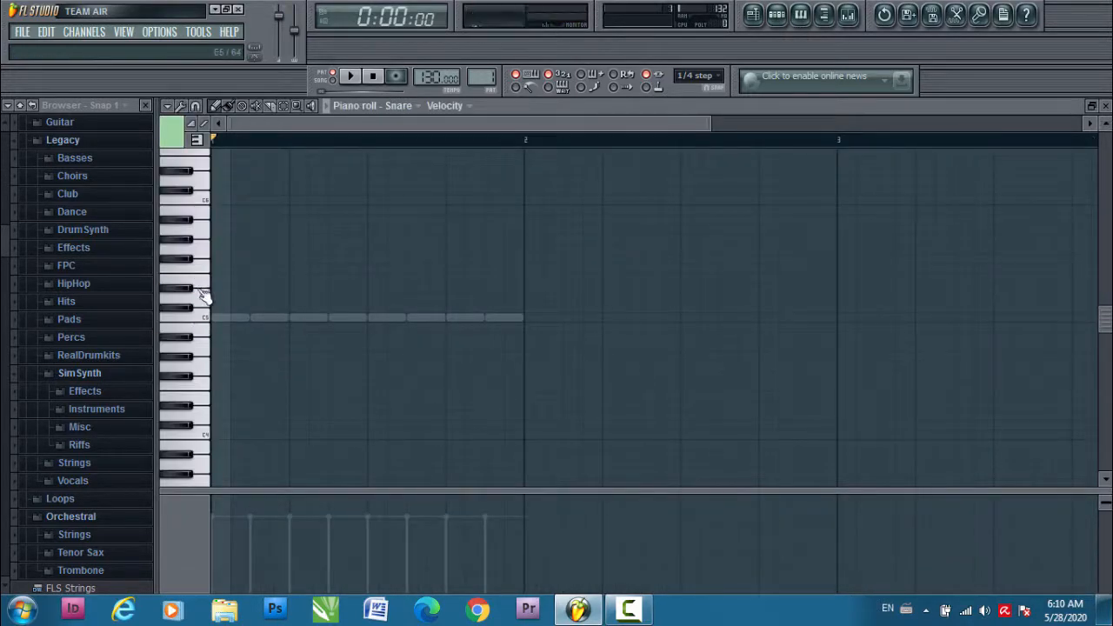
pyautogui.click(200, 307)
pyautogui.click(200, 322)
pyautogui.click(206, 318)
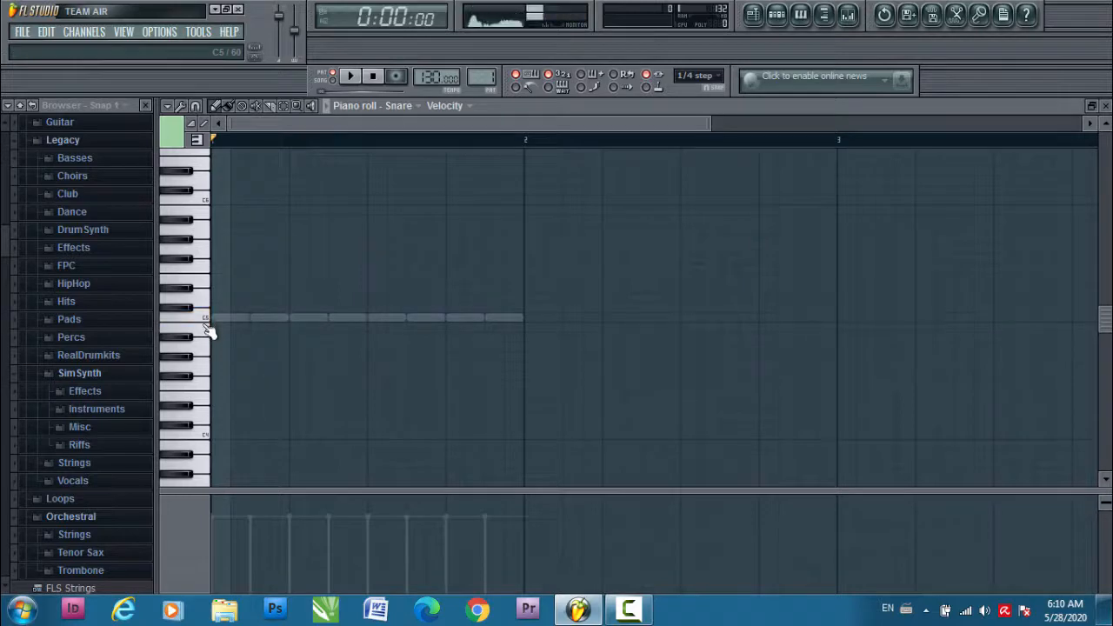
pyautogui.click(206, 320)
pyautogui.click(203, 414)
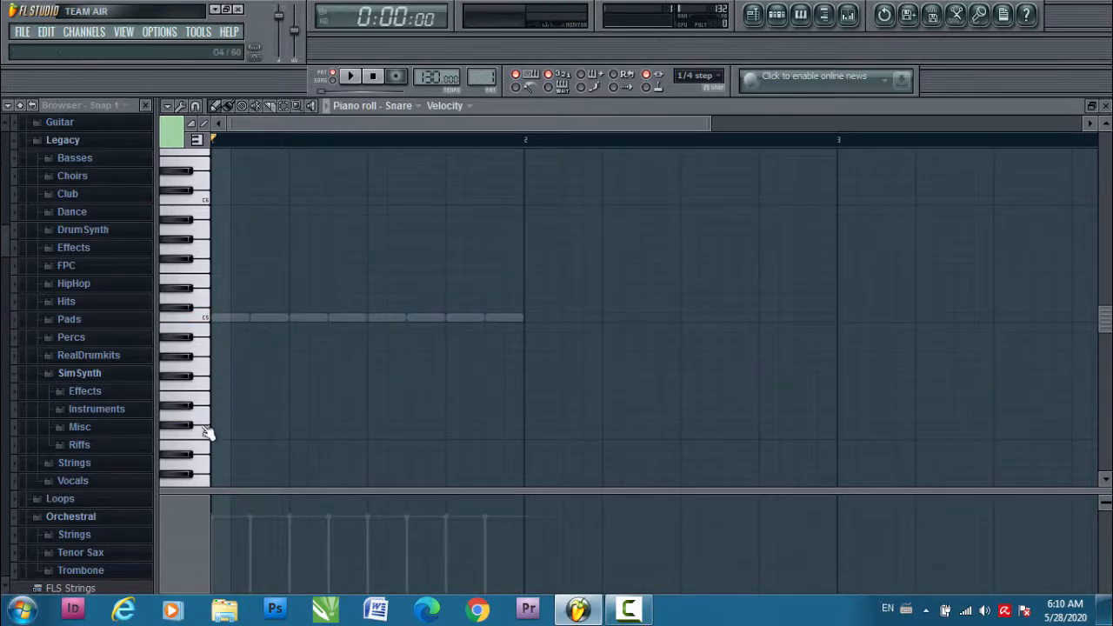
pyautogui.click(202, 433)
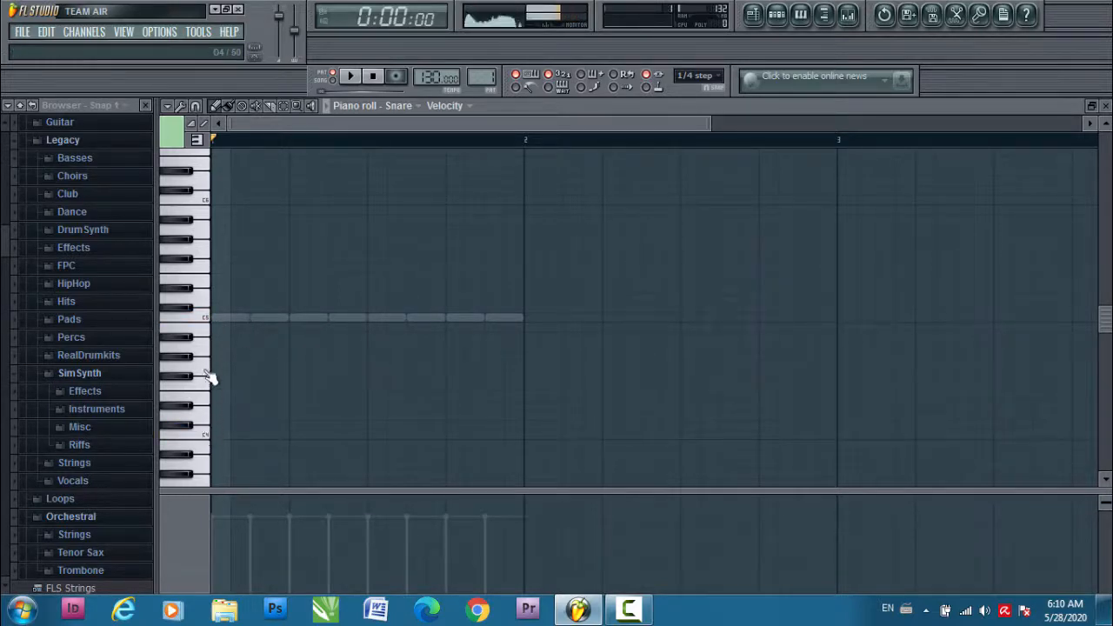
# Place a Snare note on C4 at the start of bar 1 and play the pattern
pyautogui.click(218, 434)
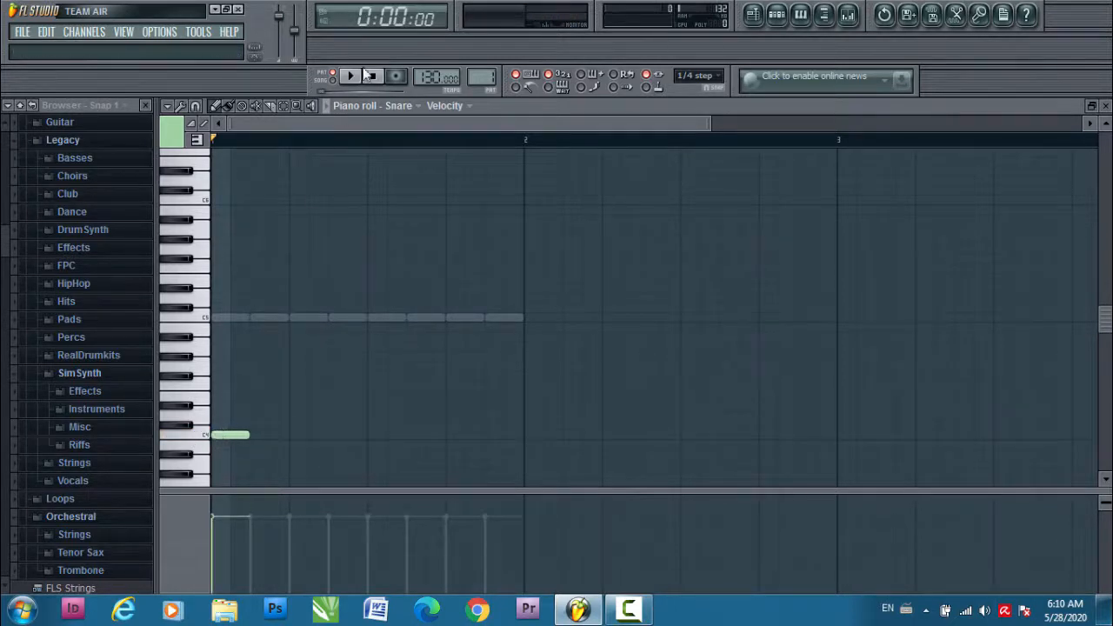
pyautogui.click(348, 78)
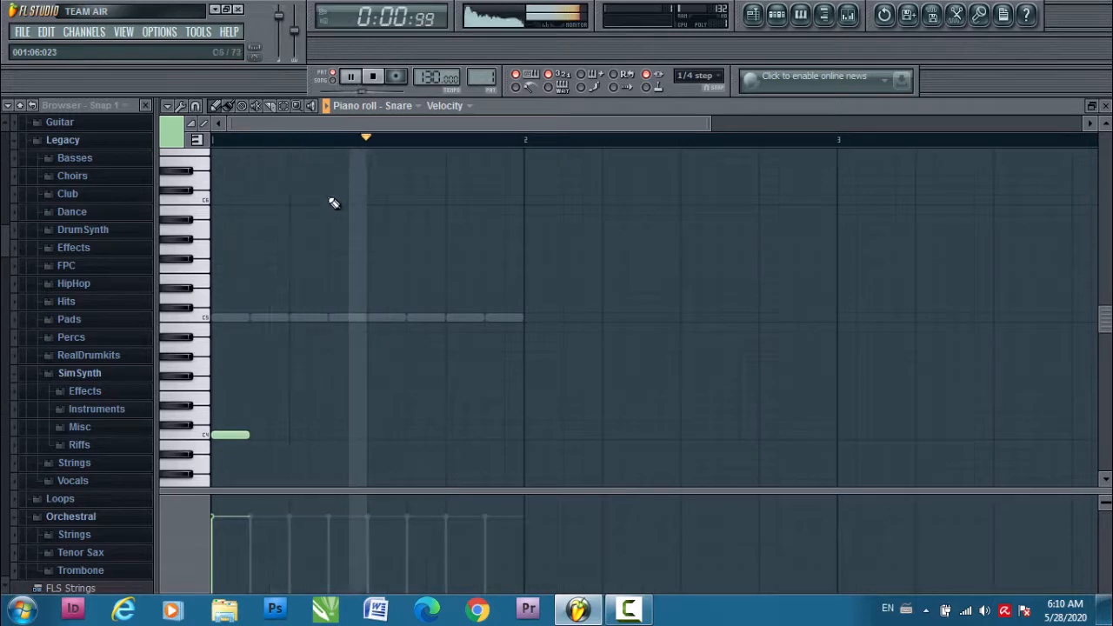
pyautogui.click(376, 78)
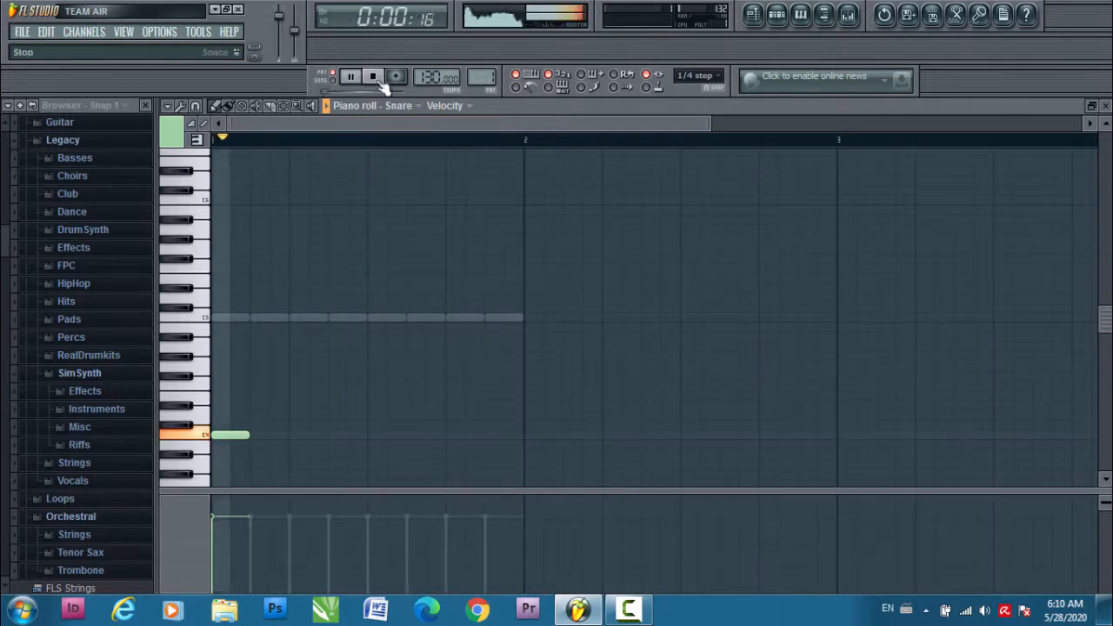
# Try a second Snare note on C4 at beat 3 and at beat 4 during playback, removing each one
pyautogui.click(374, 439)
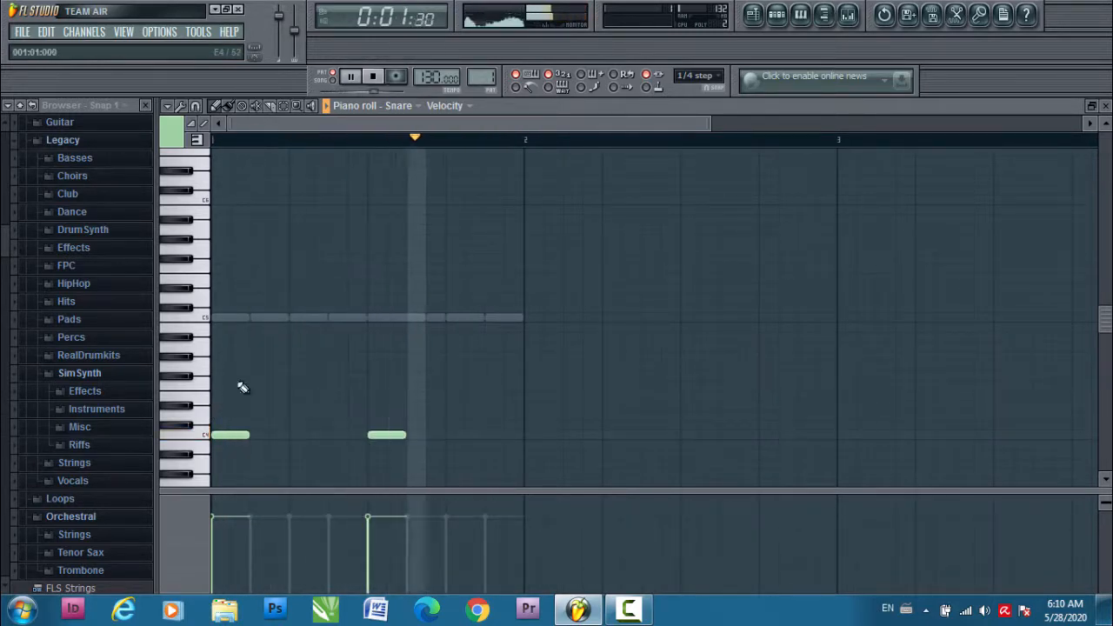
pyautogui.rightClick(385, 435)
pyautogui.click(457, 437)
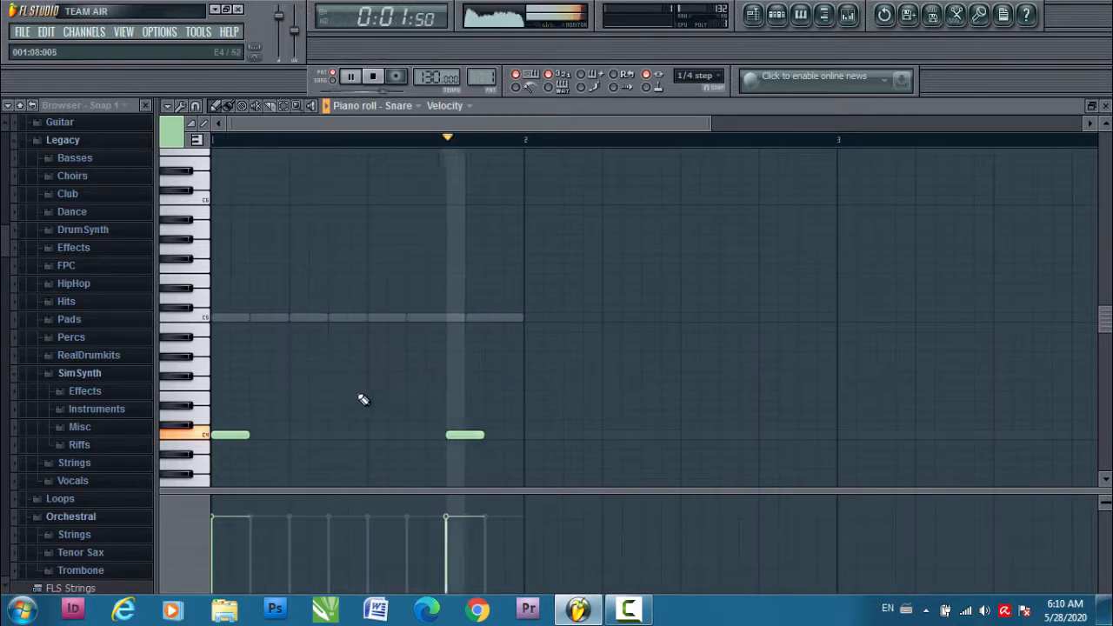
pyautogui.rightClick(460, 434)
# Place the second Snare note on C4 halfway through beat 4, stop playback and show the step sequencer
pyautogui.click(496, 435)
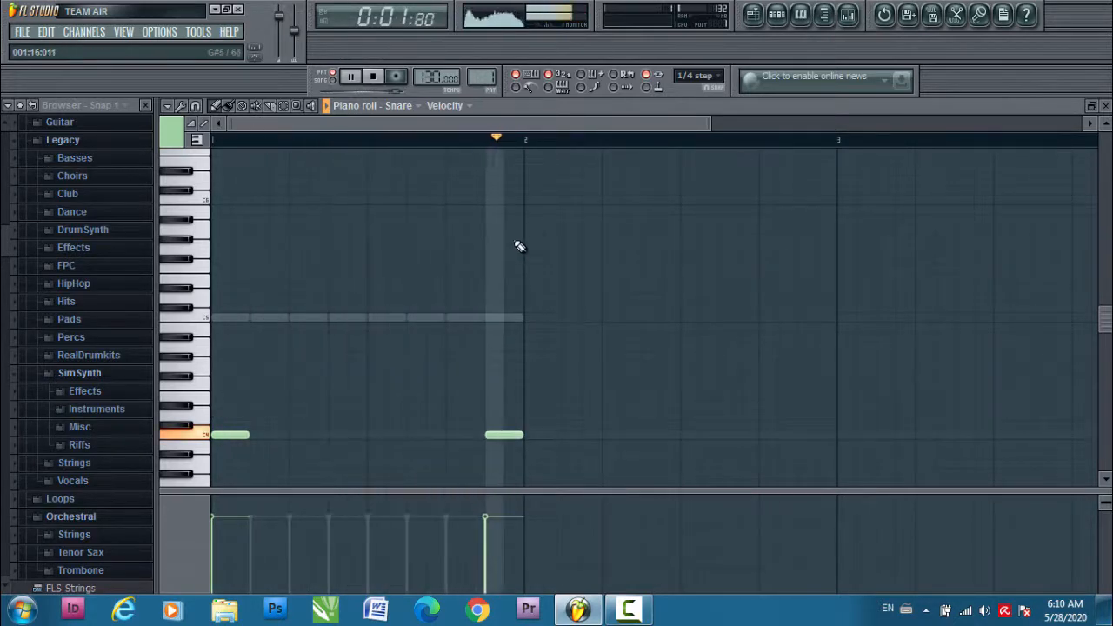
pyautogui.click(373, 78)
pyautogui.click(775, 16)
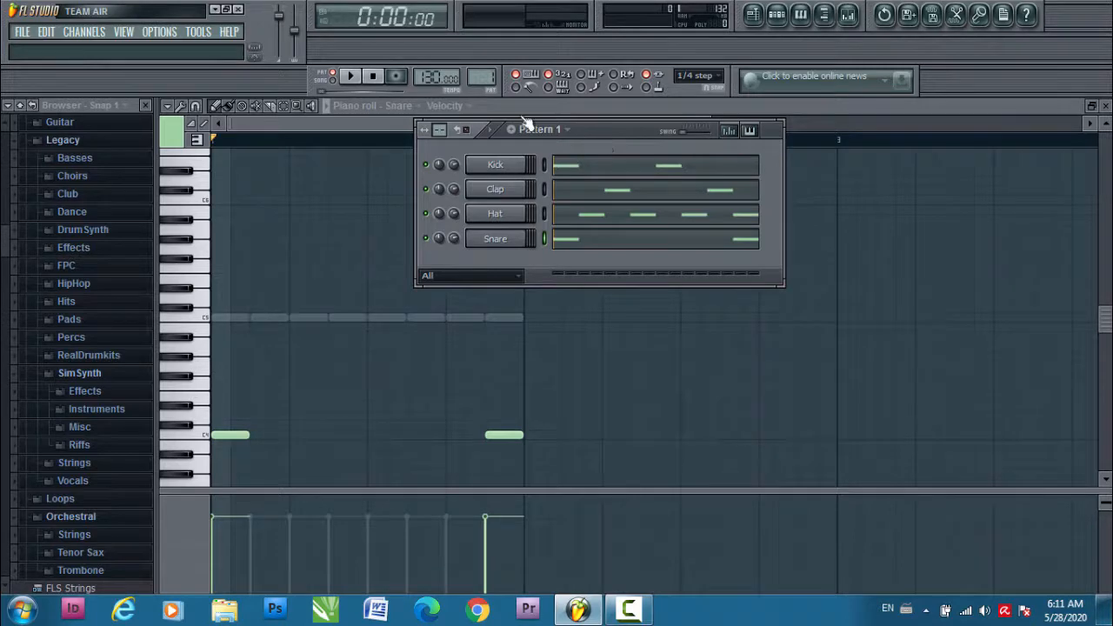
# Add an FL Keys channel to Pattern 1 and open that channel's piano roll
pyautogui.click(82, 32)
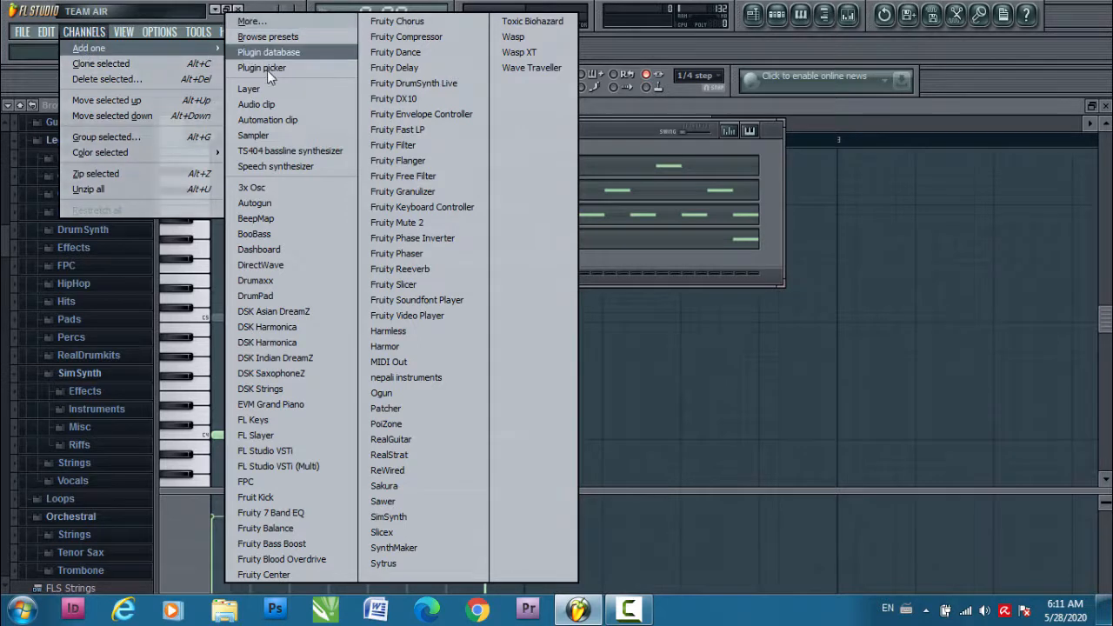
pyautogui.click(276, 422)
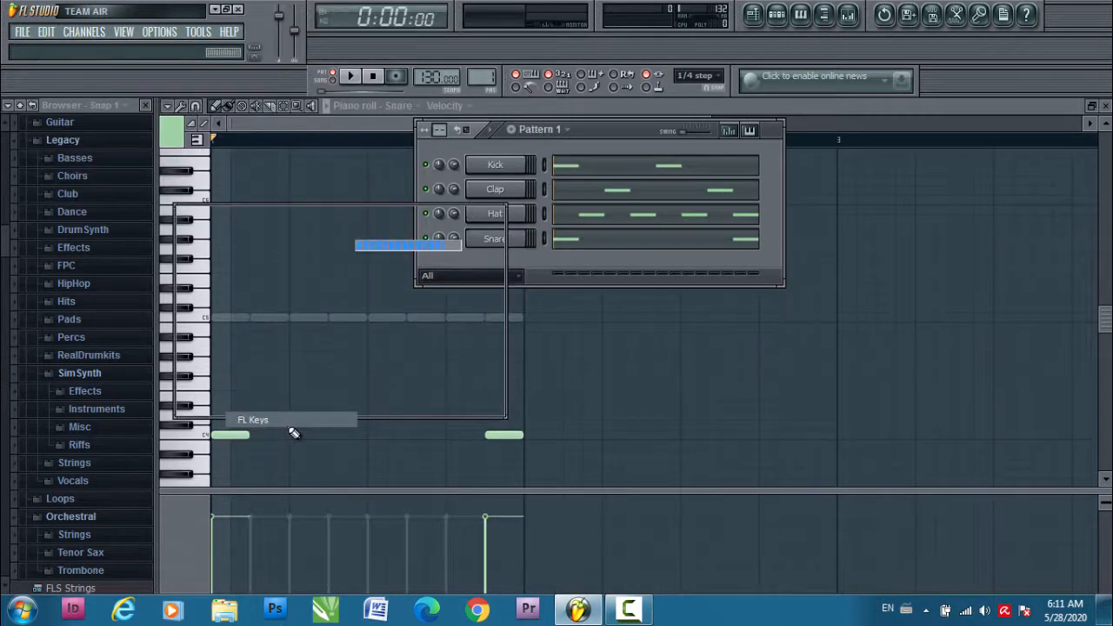
pyautogui.click(624, 149)
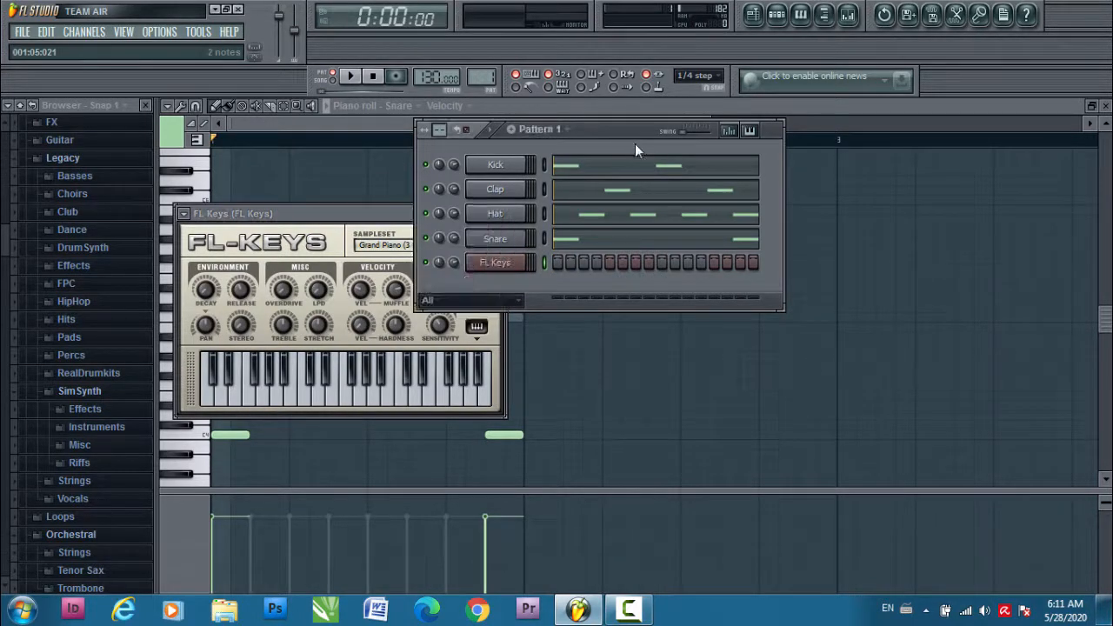
pyautogui.rightClick(495, 263)
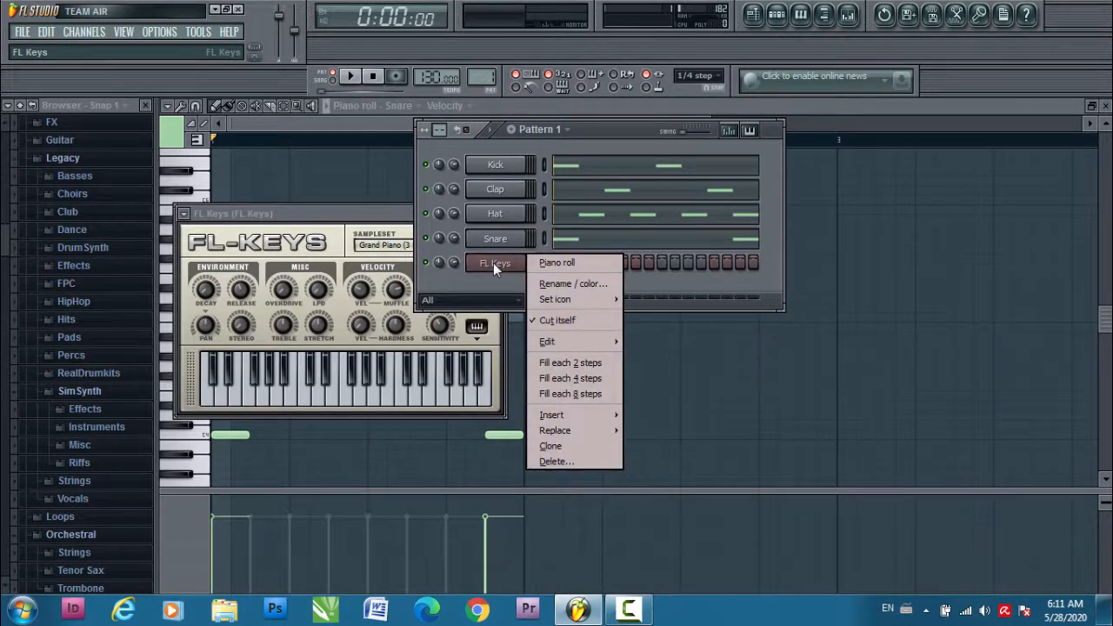
pyautogui.click(556, 262)
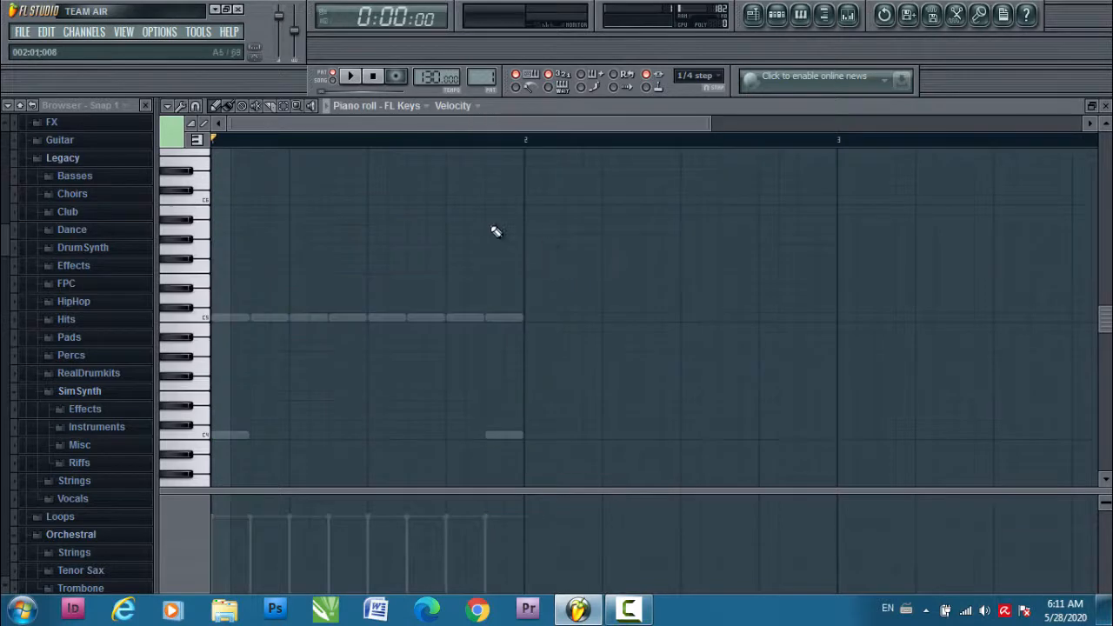
# Audition the FL Keys sound on keys around C5, on C4 and on C7
pyautogui.click(203, 318)
pyautogui.click(204, 296)
pyautogui.click(204, 438)
pyautogui.scroll(3, 203, 261)
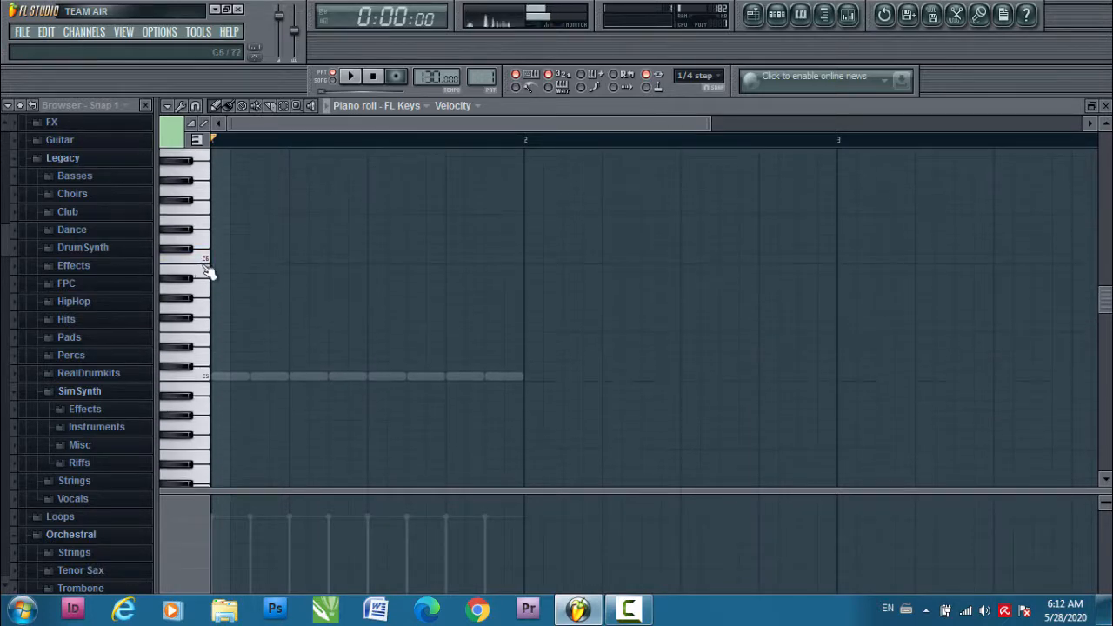
pyautogui.scroll(8, 205, 265)
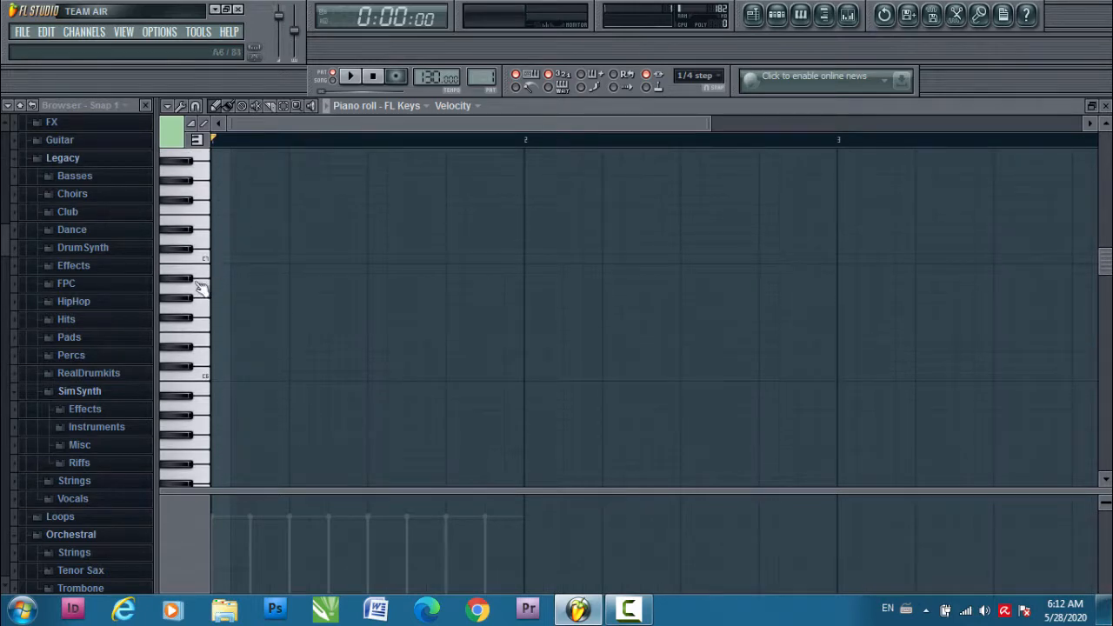
pyautogui.scroll(2, 202, 292)
pyautogui.click(205, 291)
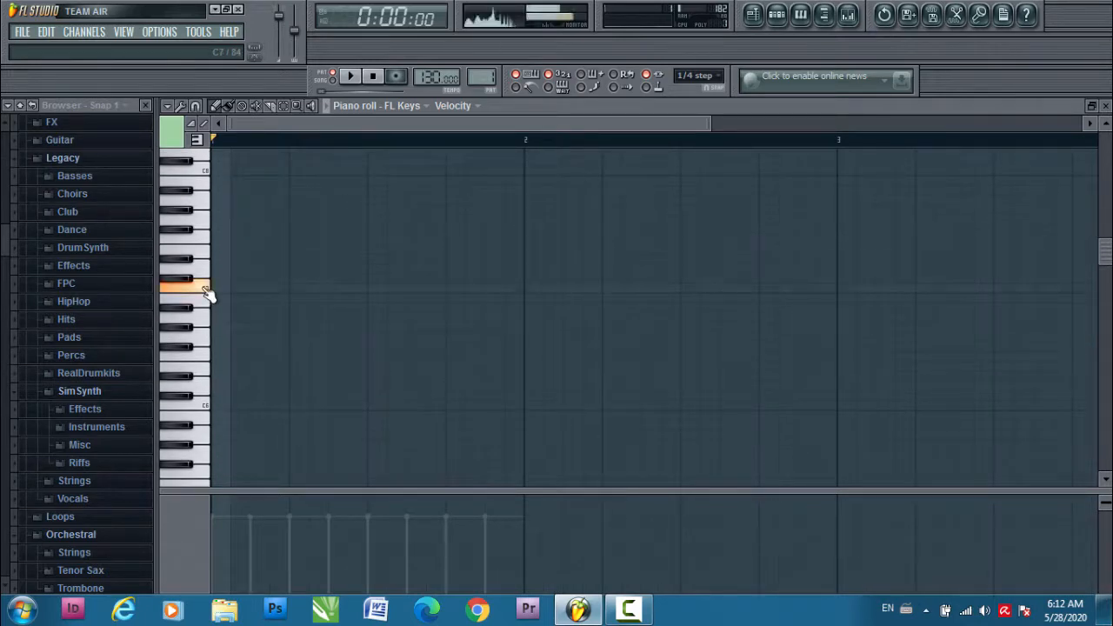
# Place four FL Keys melody notes: C7 at step 1, E7 at step 3, C7 at step 6 and F#7 at step 9
pyautogui.click(227, 289)
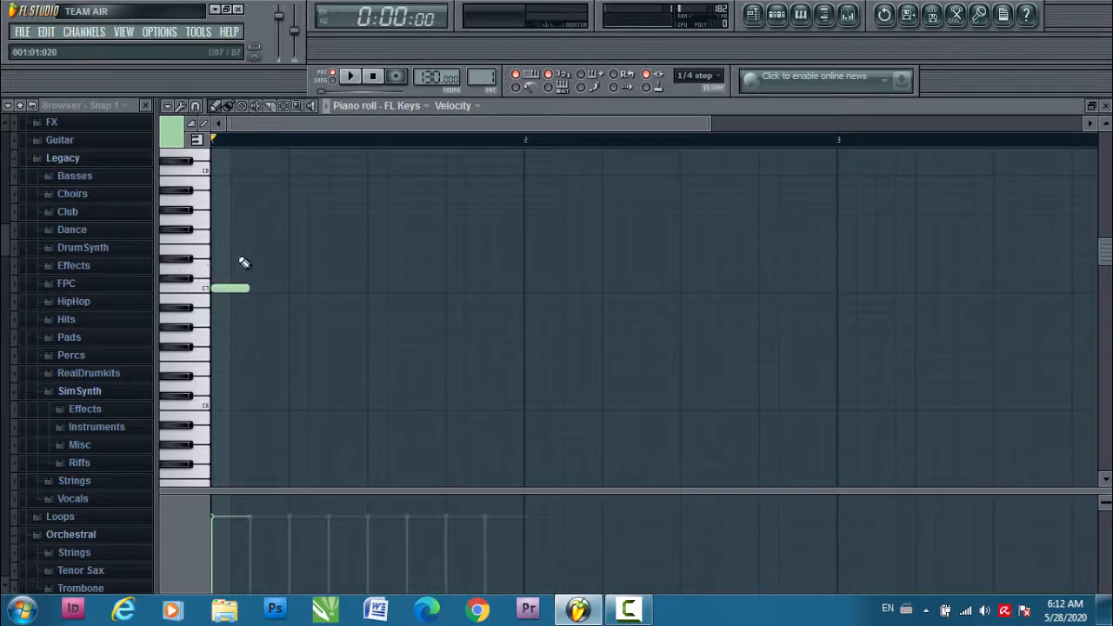
pyautogui.moveTo(297, 259)
pyautogui.mouseDown()
pyautogui.moveTo(300, 247)
pyautogui.moveTo(266, 250)
pyautogui.mouseUp()
pyautogui.click(323, 295)
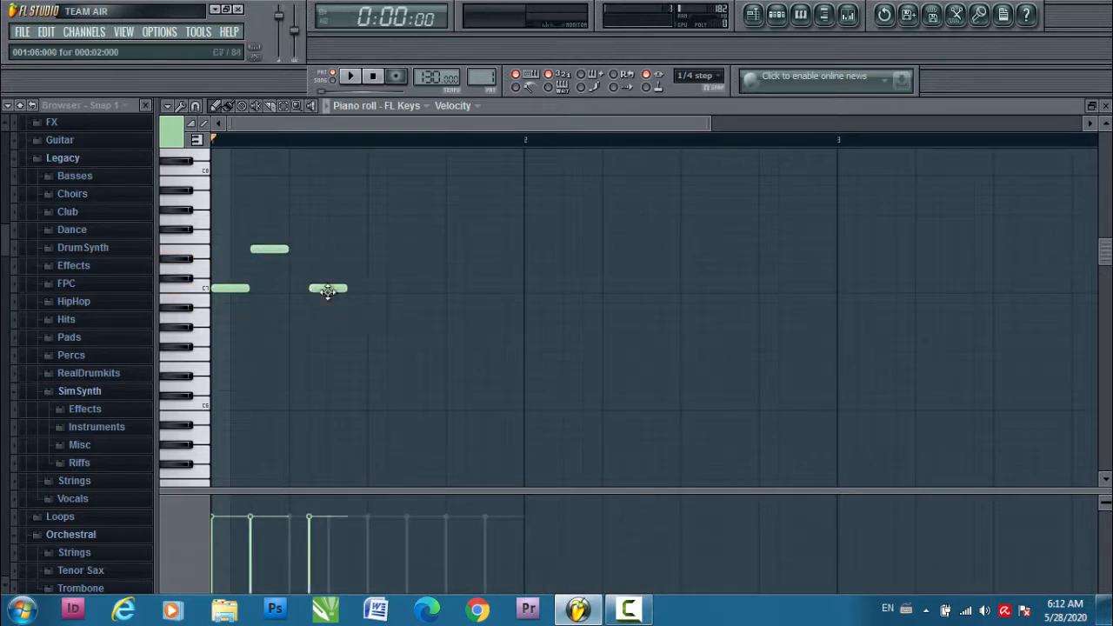
pyautogui.click(372, 211)
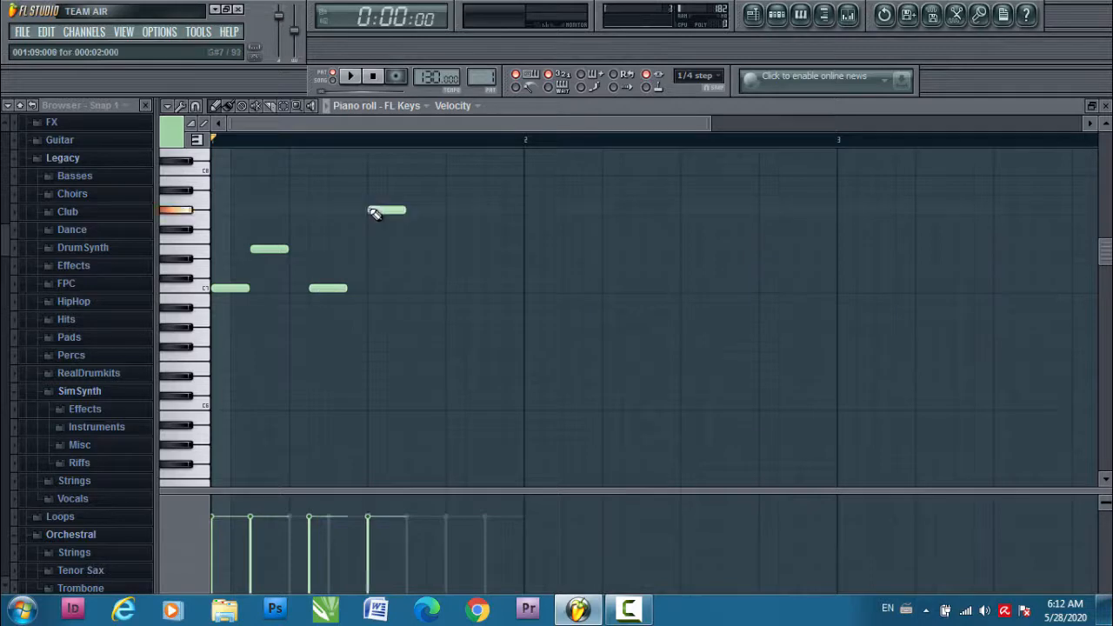
pyautogui.moveTo(368, 221); pyautogui.dragTo(368, 230)
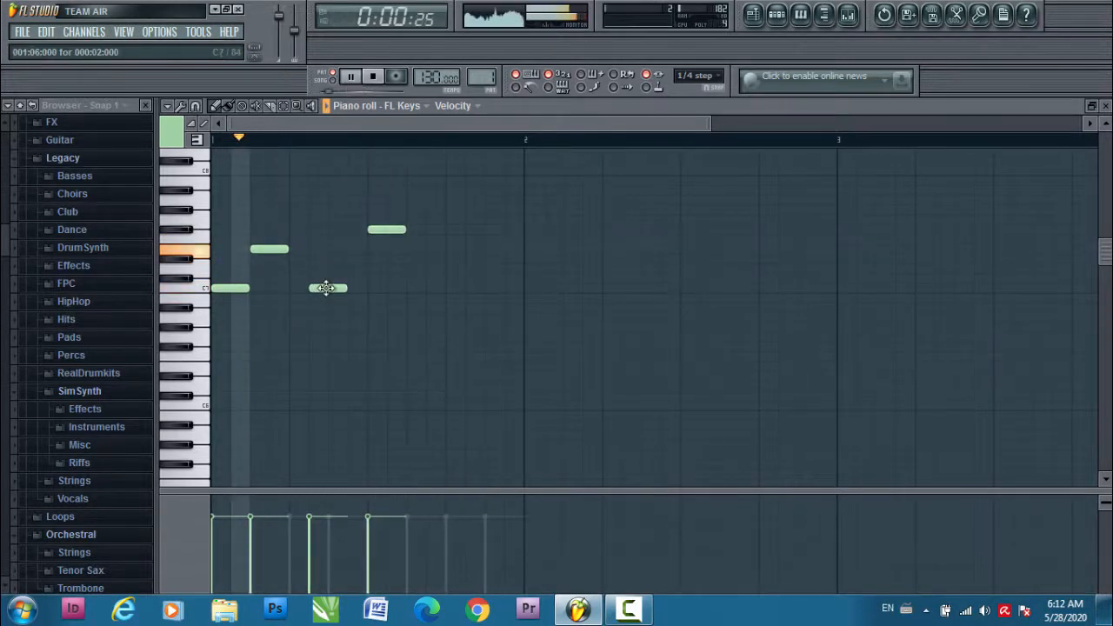
# During playback, move the second C7 note to step 5 and the F#7 note to step 7, stop playback and audition that C7 note
pyautogui.moveTo(327, 288); pyautogui.dragTo(305, 288)
pyautogui.moveTo(385, 230); pyautogui.dragTo(348, 229)
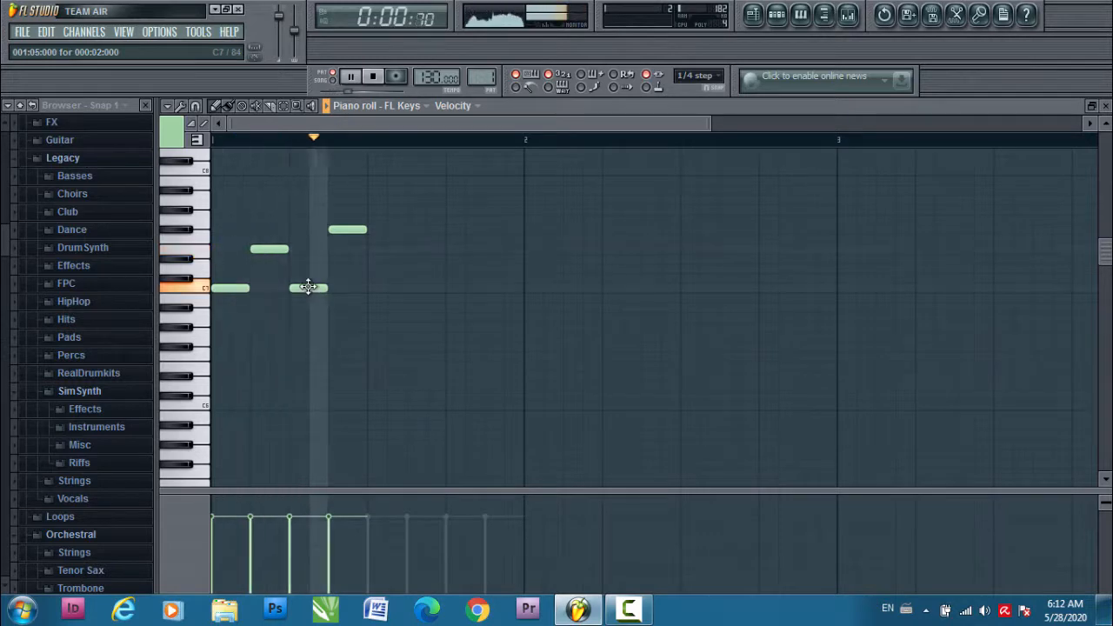
pyautogui.moveTo(308, 287)
pyautogui.mouseDown()
pyautogui.moveTo(306, 265)
pyautogui.moveTo(306, 312)
pyautogui.moveTo(308, 285)
pyautogui.mouseUp()
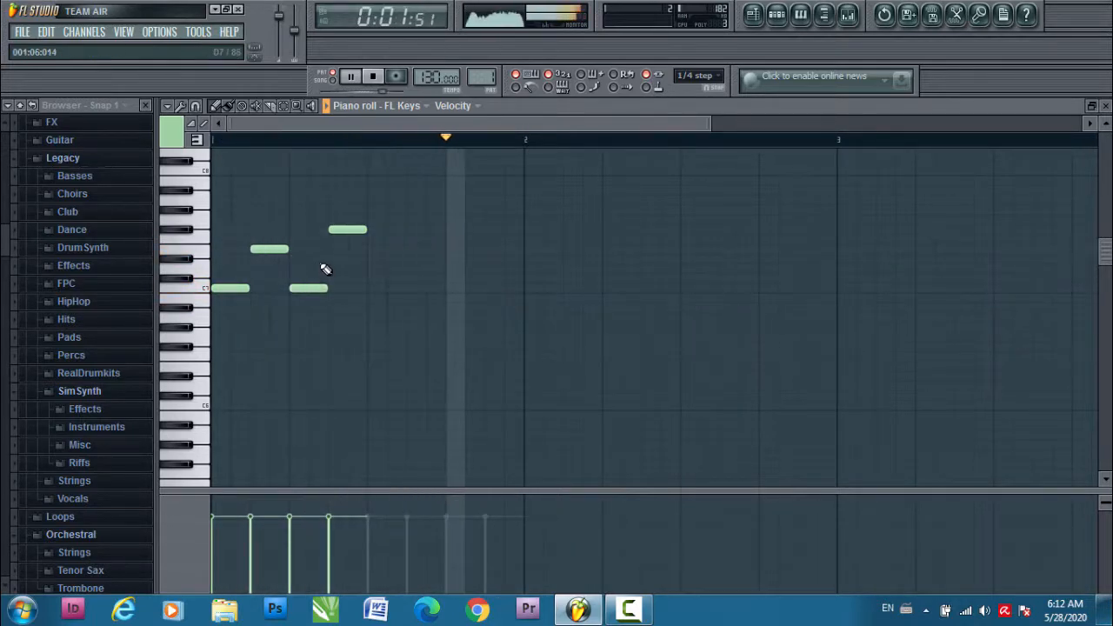
pyautogui.press('space')
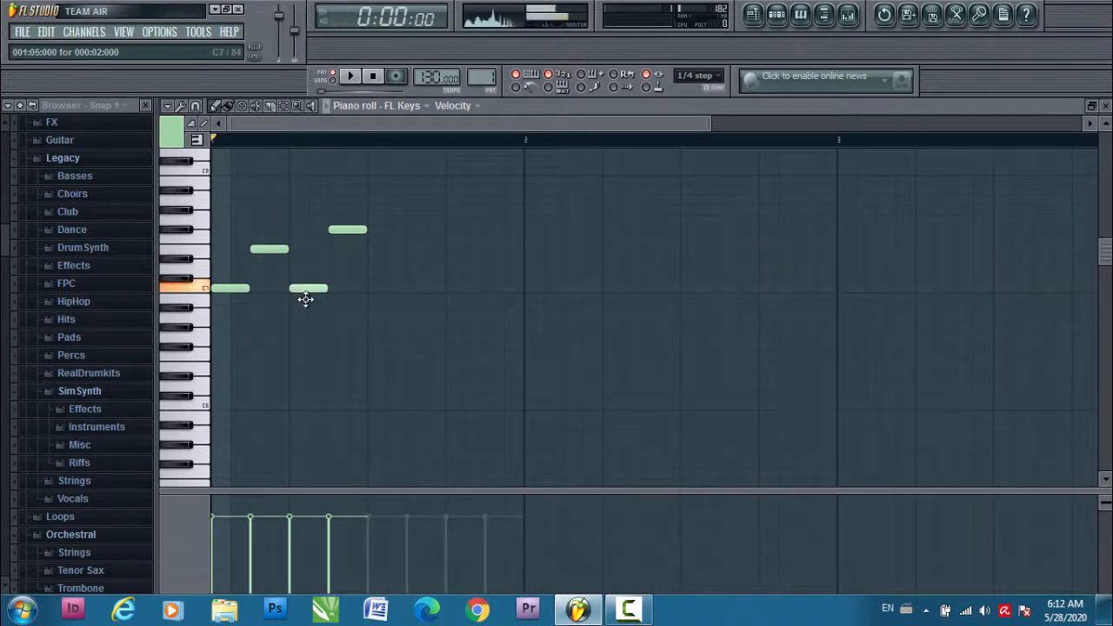
pyautogui.moveTo(305, 299)
pyautogui.mouseDown()
pyautogui.moveTo(306, 309)
pyautogui.moveTo(308, 287)
pyautogui.mouseUp()
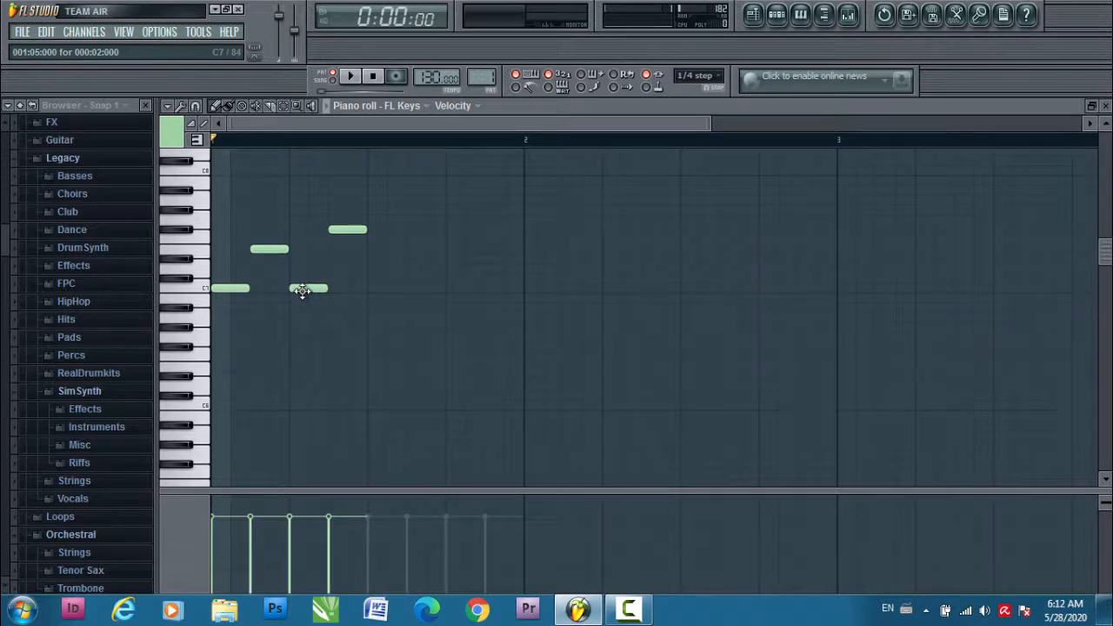
pyautogui.moveTo(302, 291)
pyautogui.mouseDown()
pyautogui.moveTo(305, 269)
pyautogui.moveTo(305, 292)
pyautogui.mouseUp()
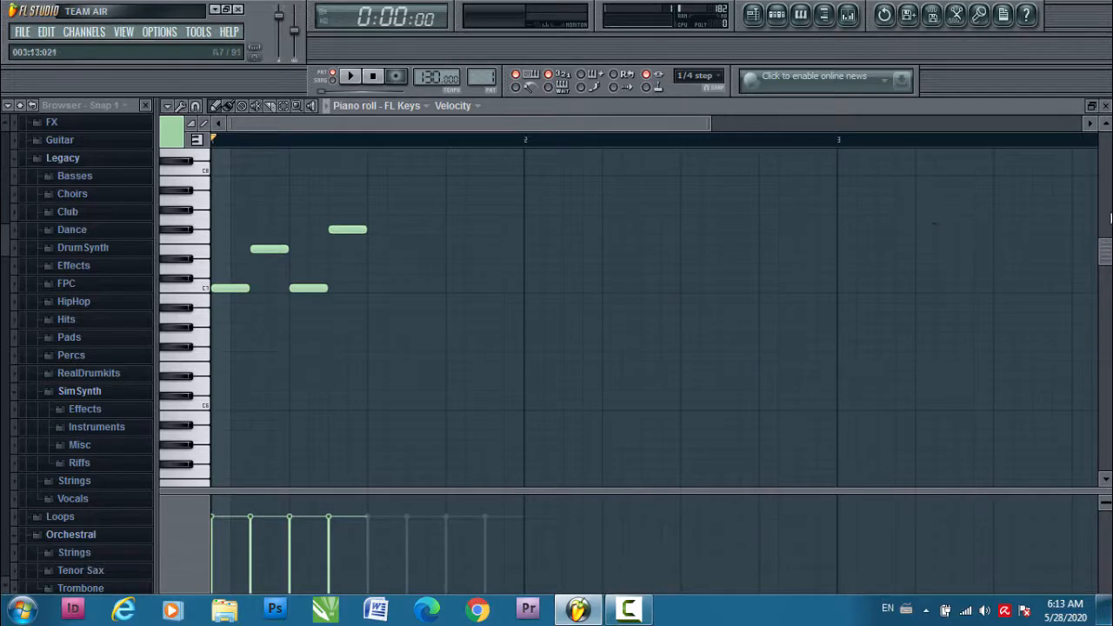
# Place a chord of C4, E4 and G4 at the start of bar 1 on the FL Keys channel
pyautogui.moveTo(1108, 254); pyautogui.dragTo(1102, 337)
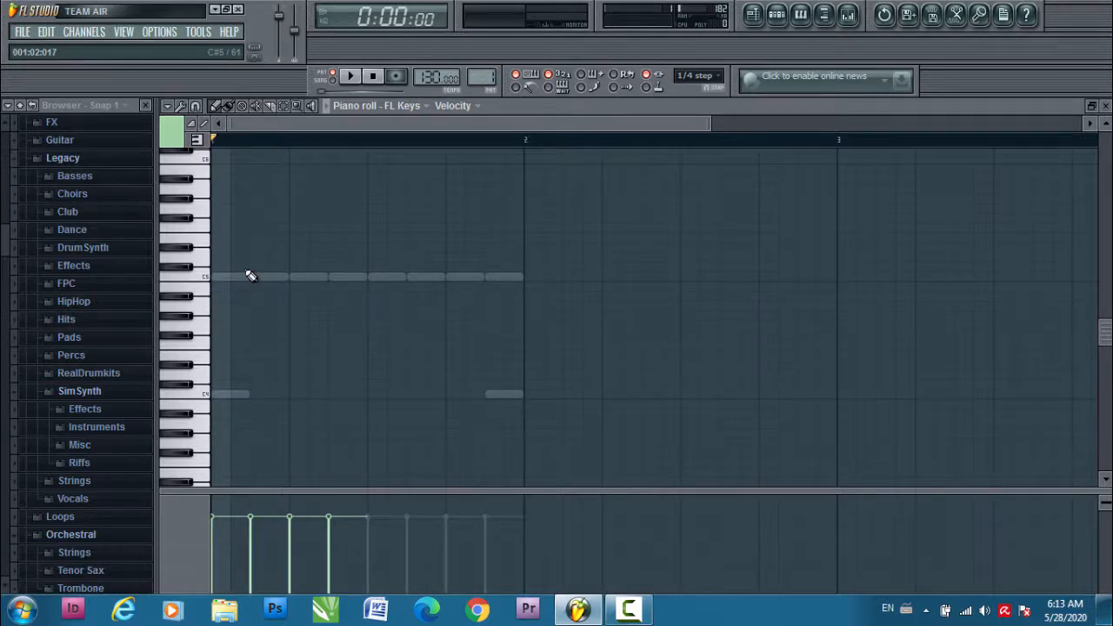
pyautogui.click(206, 396)
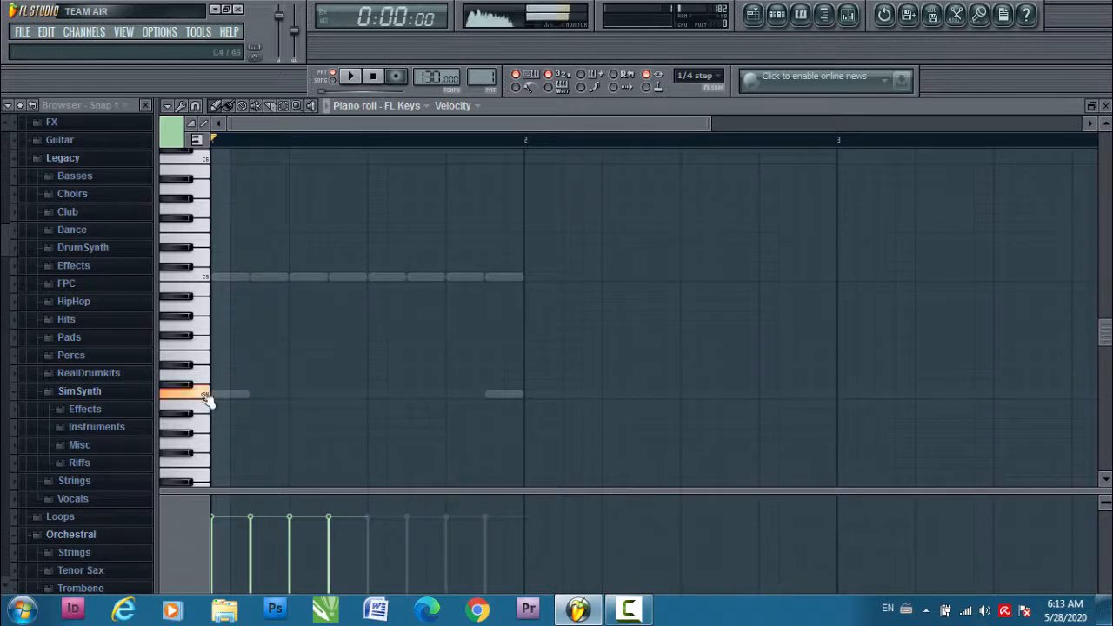
pyautogui.click(230, 394)
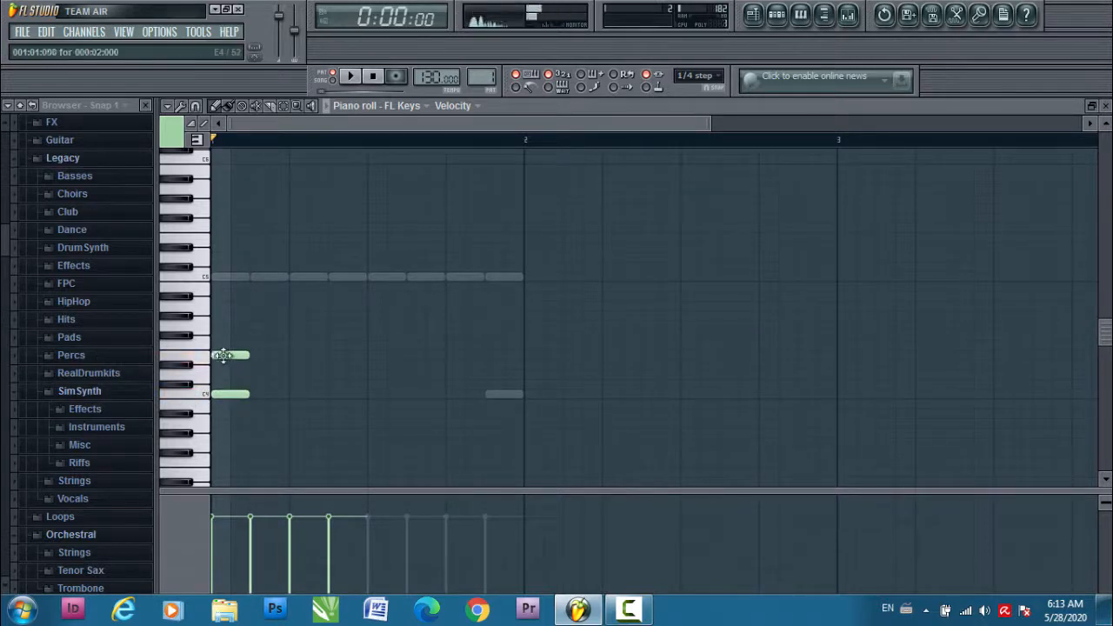
pyautogui.click(229, 355)
pyautogui.click(220, 316)
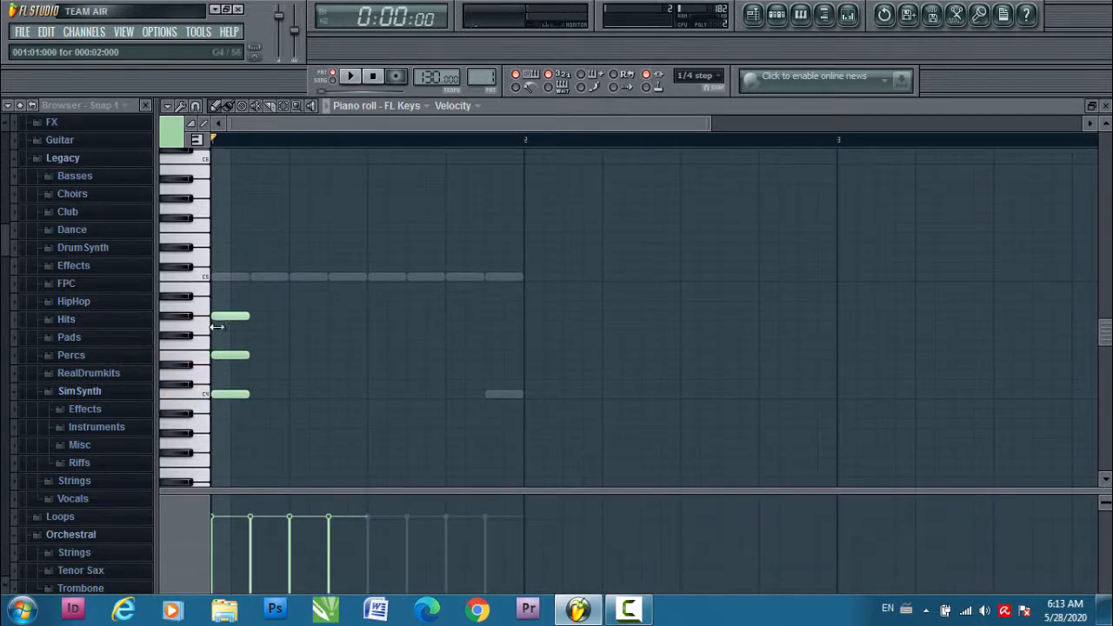
pyautogui.moveTo(226, 317); pyautogui.dragTo(226, 327)
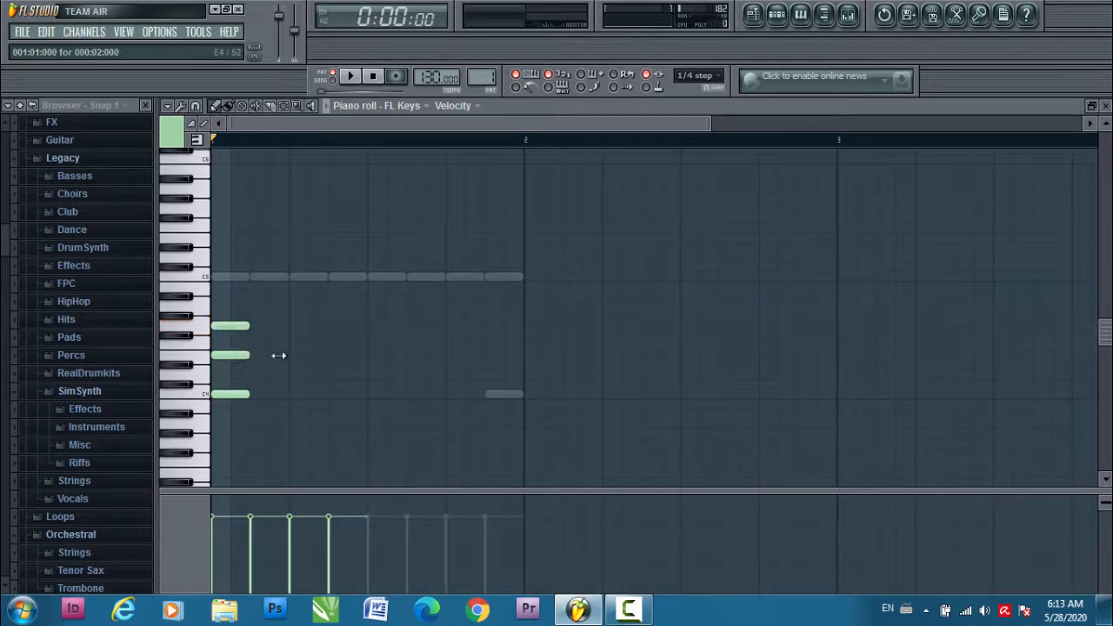
# Stretch the E4, G4 and C4 chord notes to the full length of bar 1
pyautogui.moveTo(279, 355); pyautogui.dragTo(387, 352)
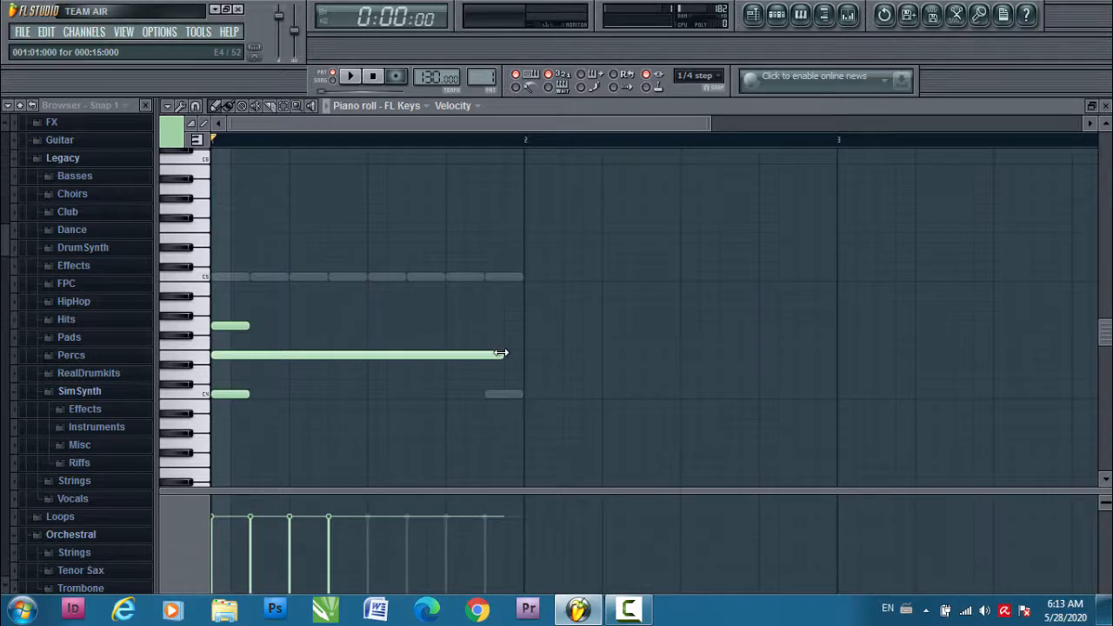
pyautogui.moveTo(249, 326); pyautogui.dragTo(507, 324)
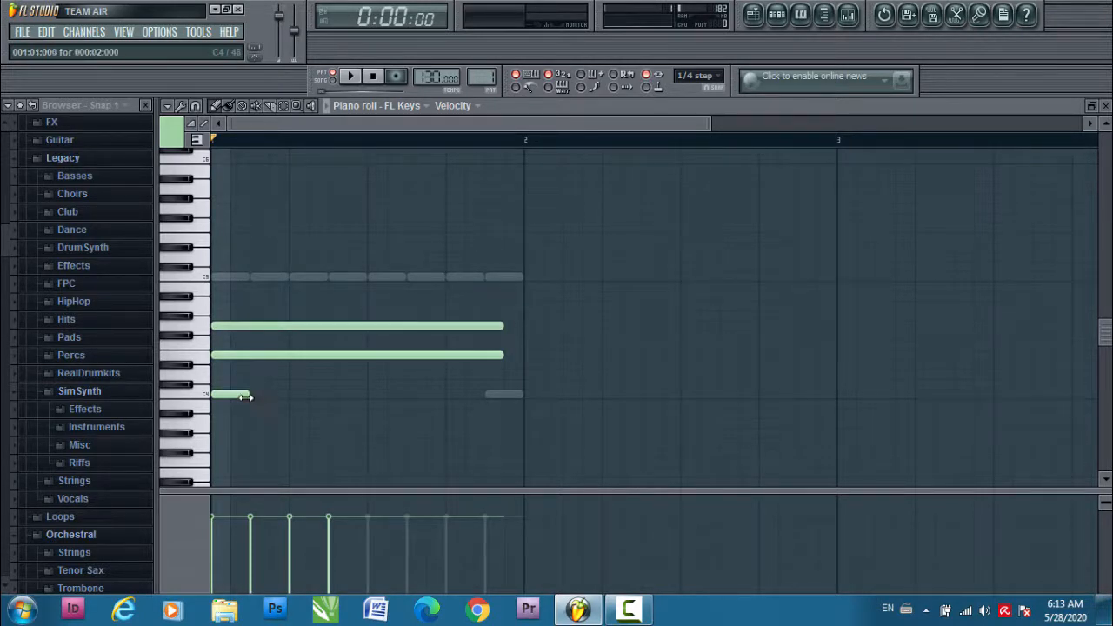
pyautogui.moveTo(247, 397); pyautogui.dragTo(518, 356)
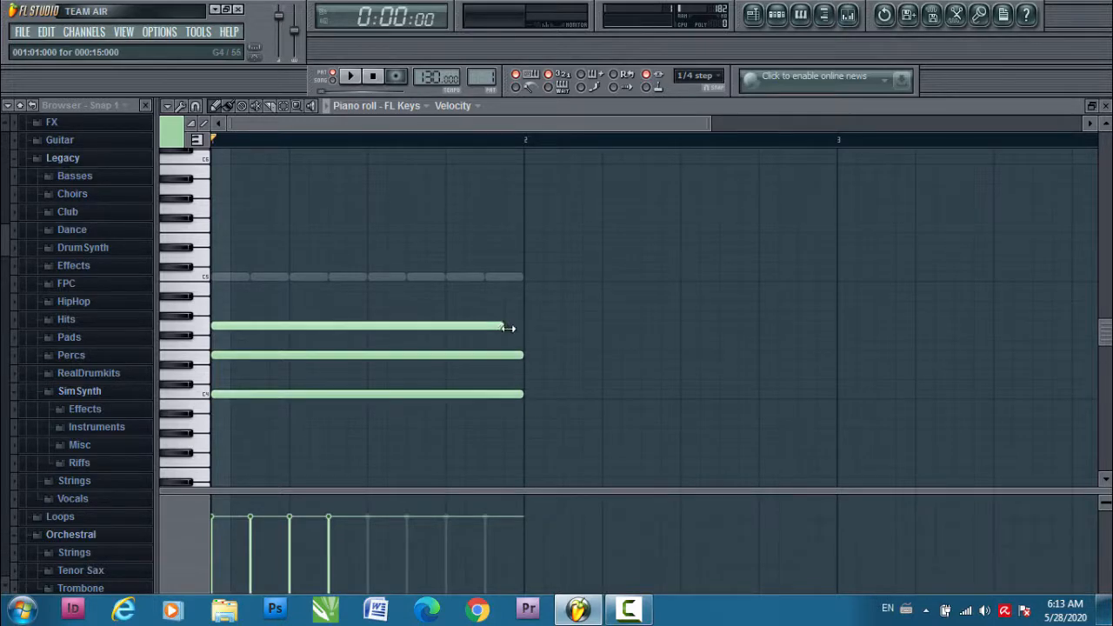
# Play the pattern to hear the melody together with the chord, and stop playback
pyautogui.scroll(6, 325, 365)
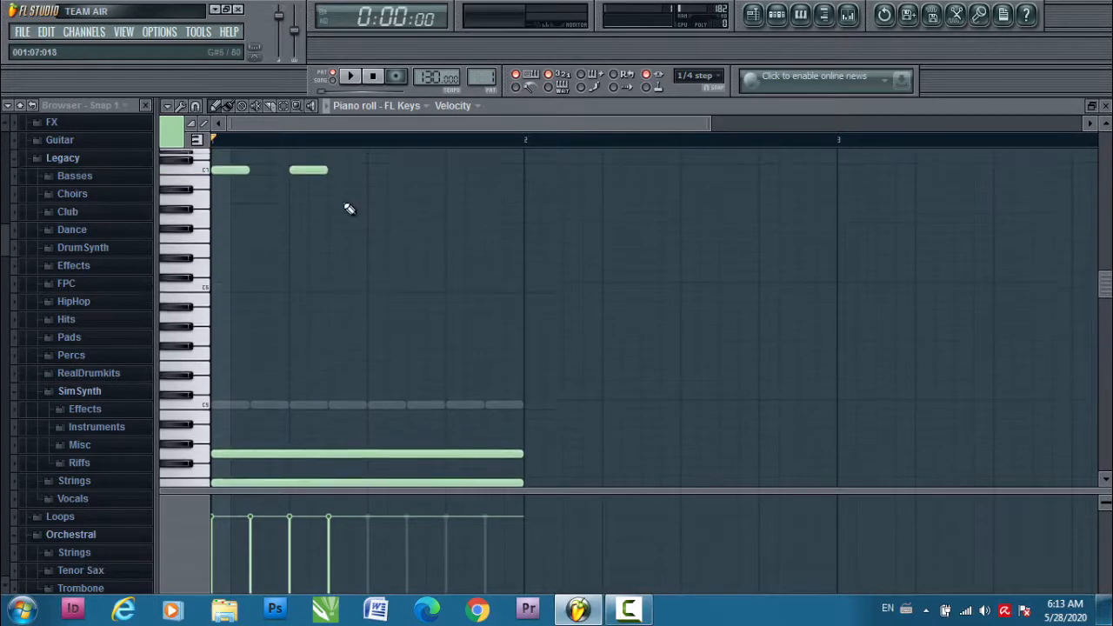
pyautogui.click(351, 79)
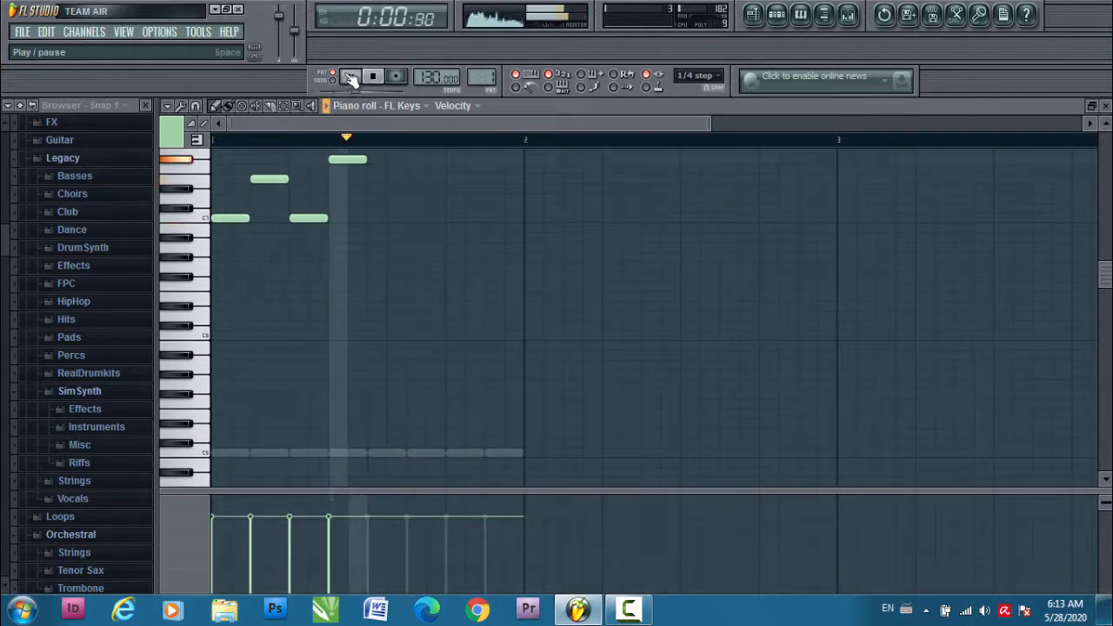
pyautogui.click(373, 78)
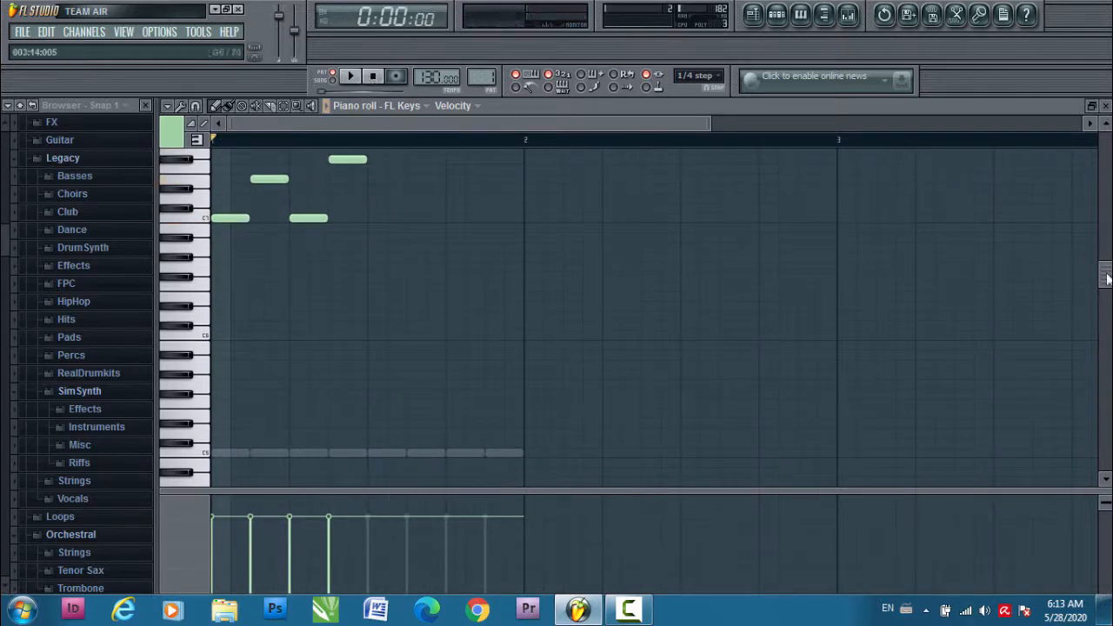
# Audition the E7 melody note and the C4 key, play the pattern again with the chord in view, and stop playback
pyautogui.moveTo(1106, 277)
pyautogui.mouseDown()
pyautogui.moveTo(1106, 332)
pyautogui.moveTo(1106, 267)
pyautogui.mouseUp()
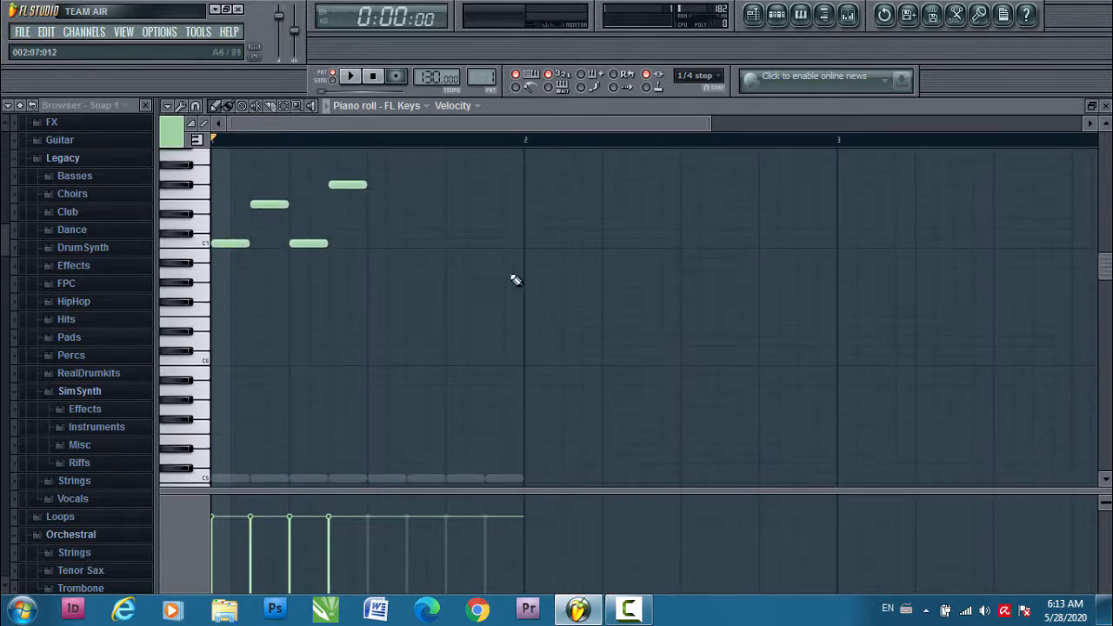
pyautogui.scroll(1, 218, 279)
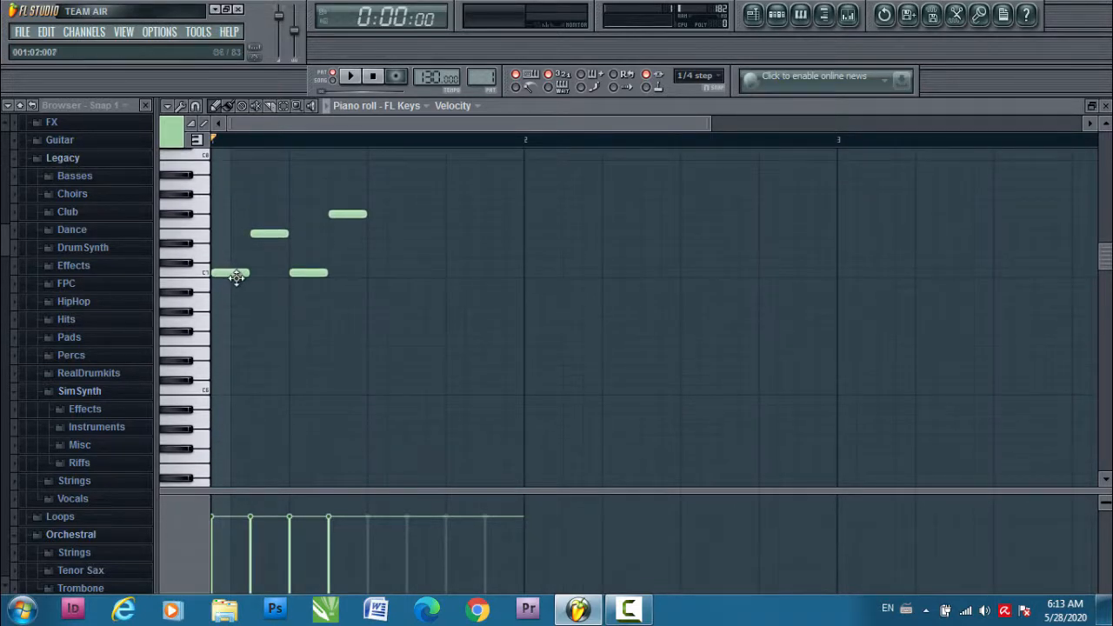
pyautogui.click(258, 235)
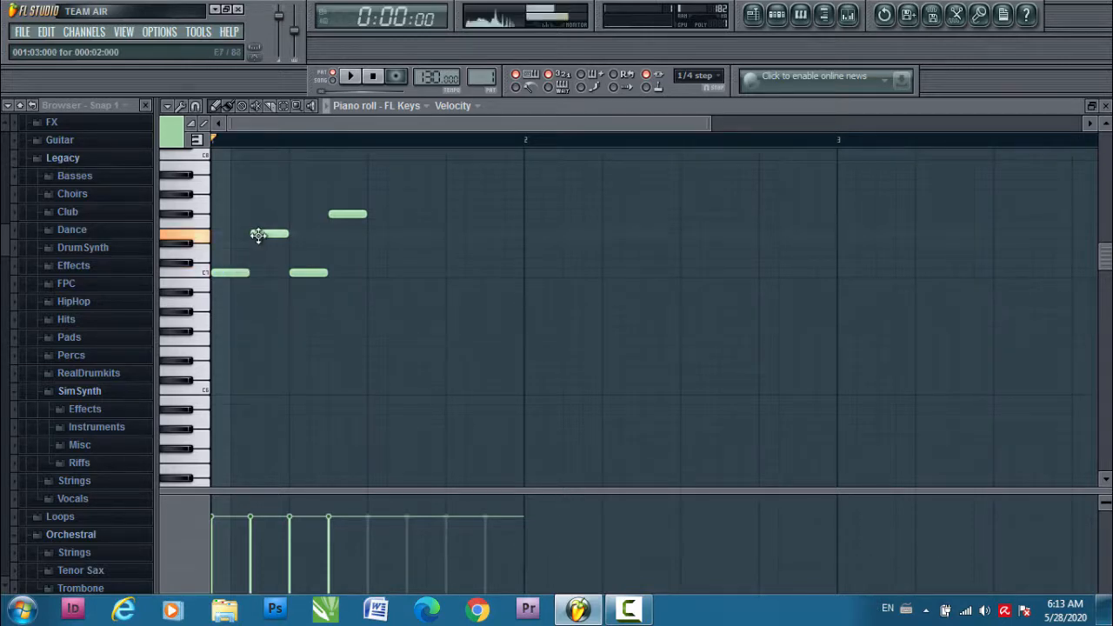
pyautogui.scroll(-7, 243, 330)
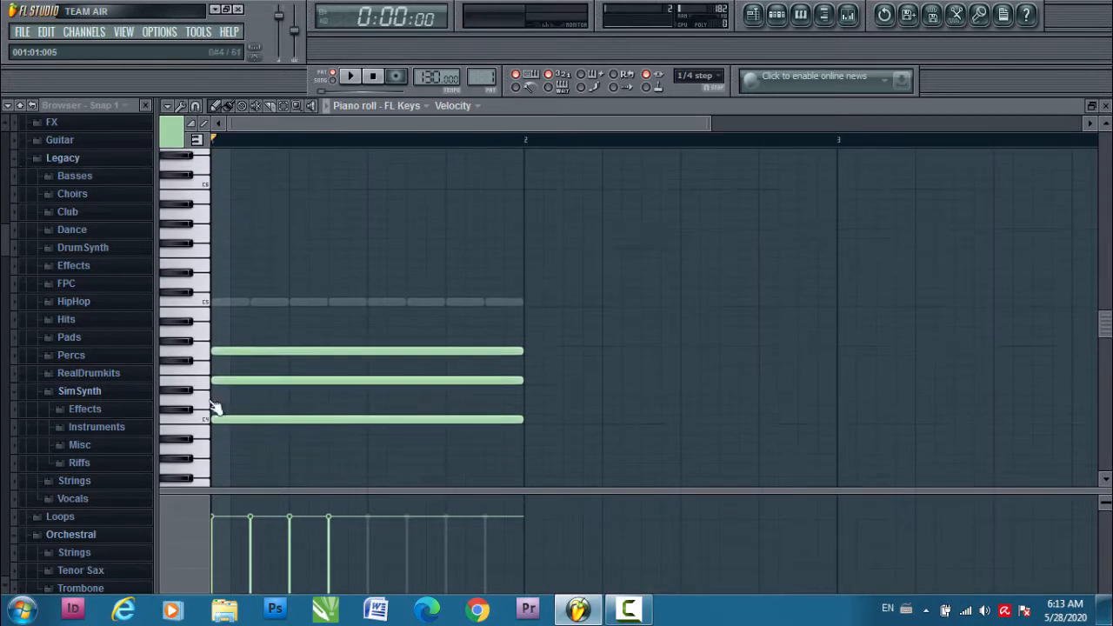
pyautogui.click(205, 424)
pyautogui.click(350, 76)
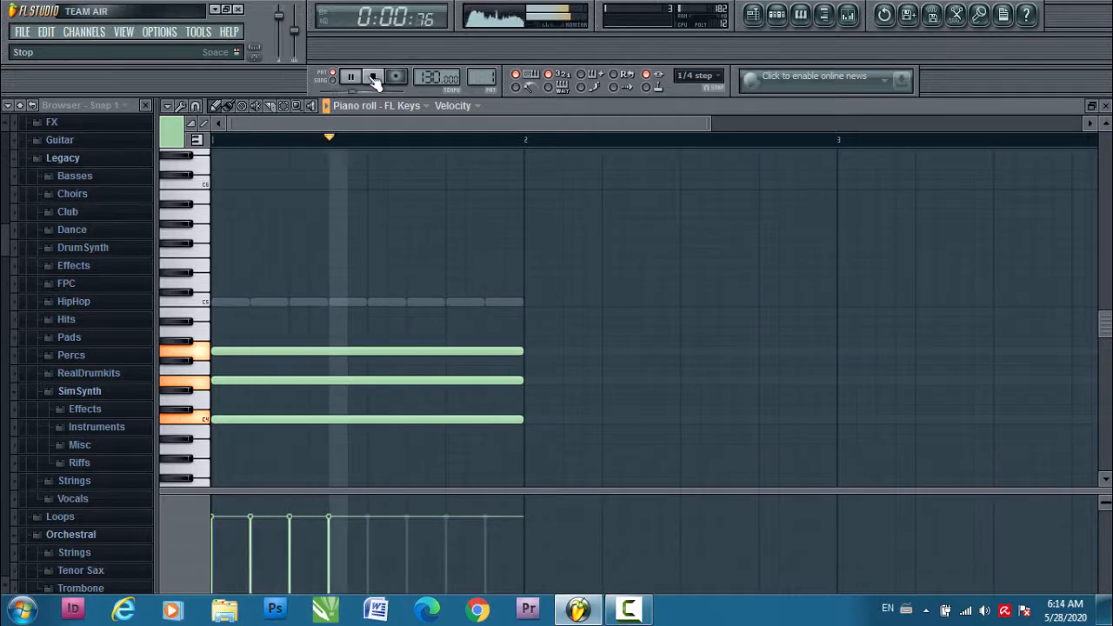
pyautogui.click(373, 77)
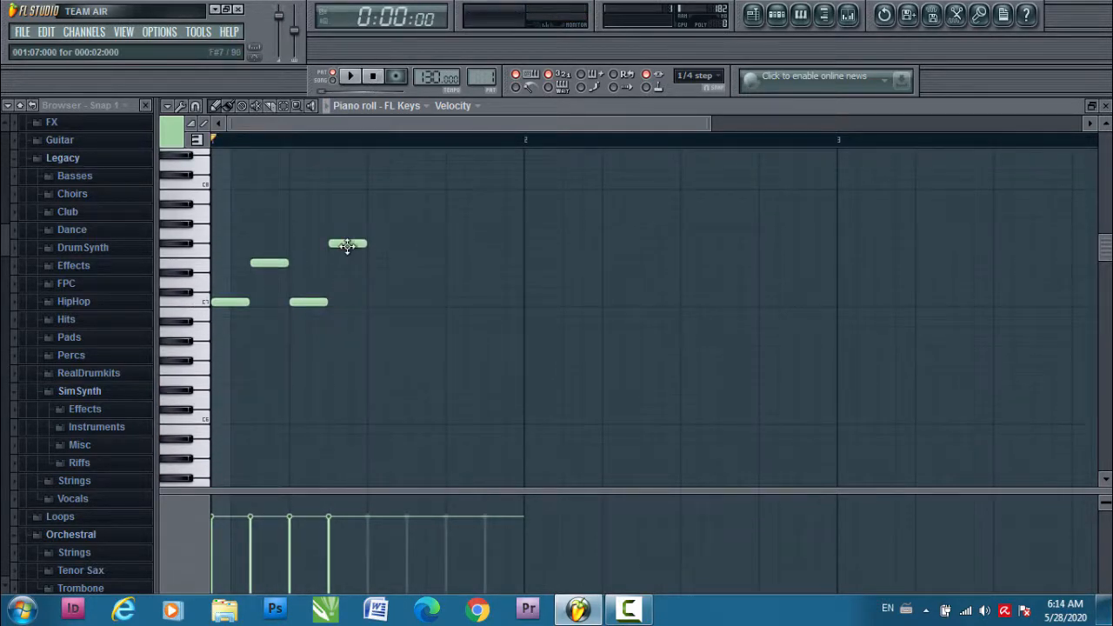
# Spread the E7, second C7 and F#7 melody notes out to steps 5, 9 and 13 of bar 1
pyautogui.moveTo(278, 265); pyautogui.dragTo(318, 264)
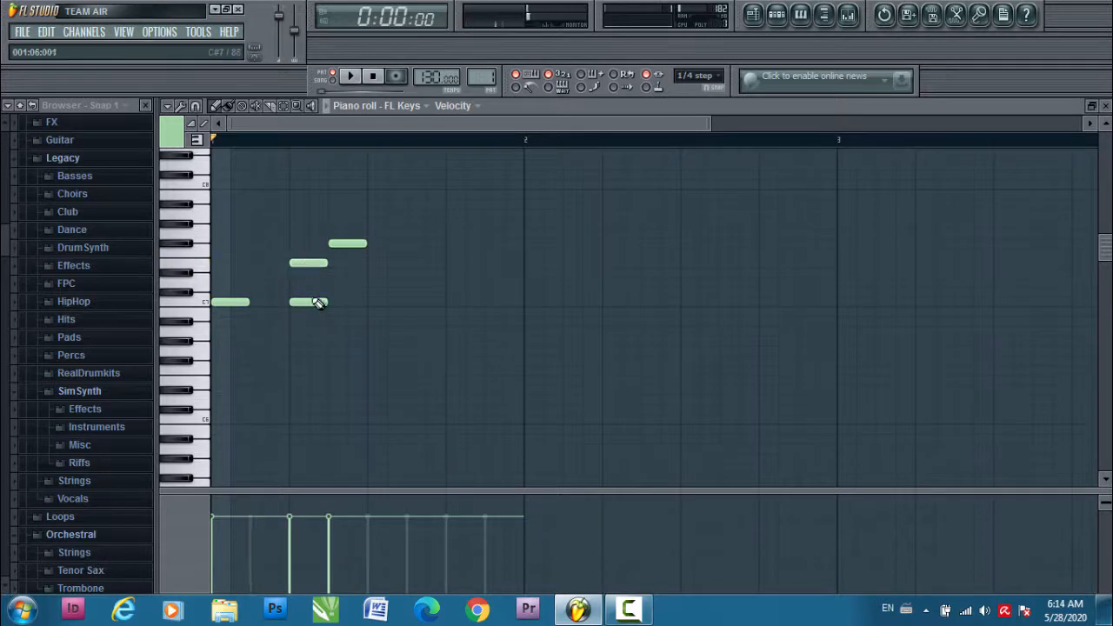
pyautogui.moveTo(307, 302); pyautogui.dragTo(383, 302)
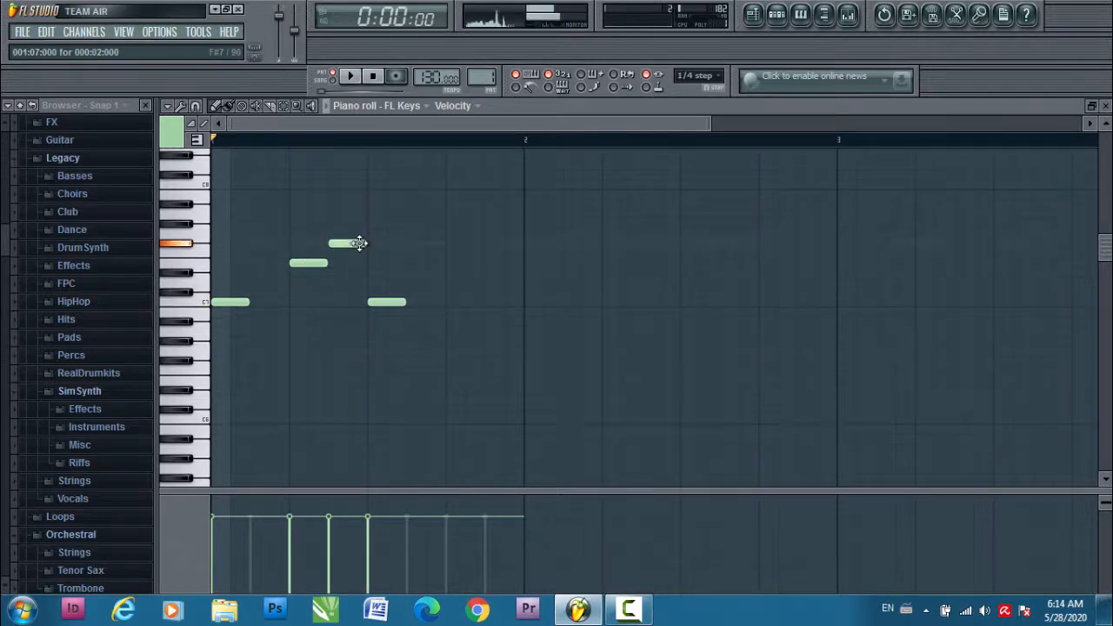
pyautogui.moveTo(352, 242); pyautogui.dragTo(477, 243)
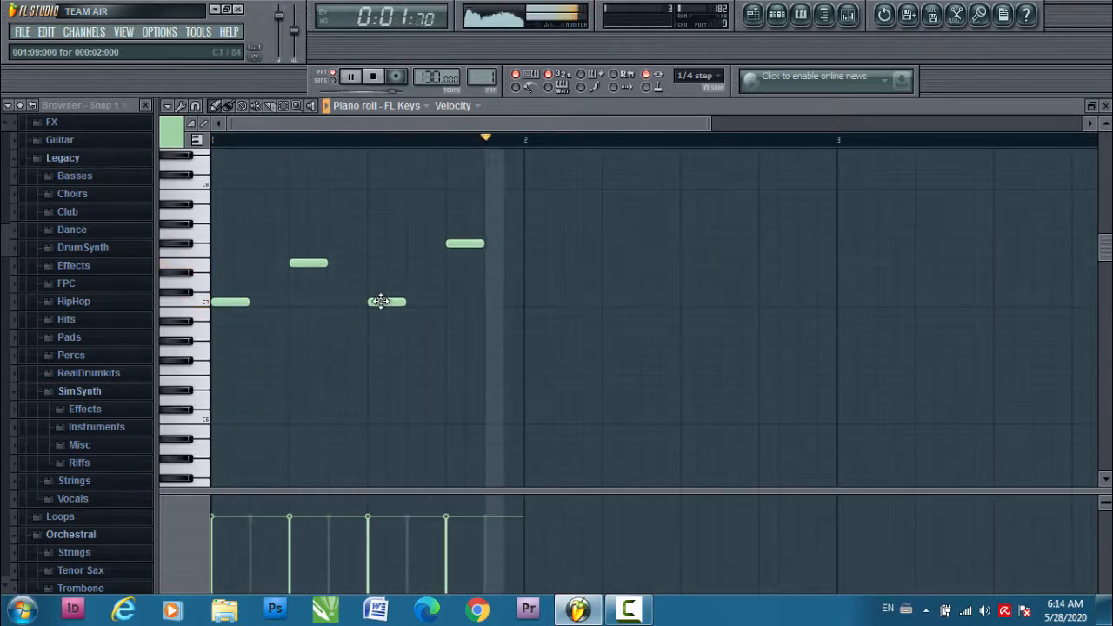
# Raise the melody note at step 9 to G7, lengthen the F#7 note to three steps, and stop playback
pyautogui.moveTo(381, 304); pyautogui.dragTo(386, 241)
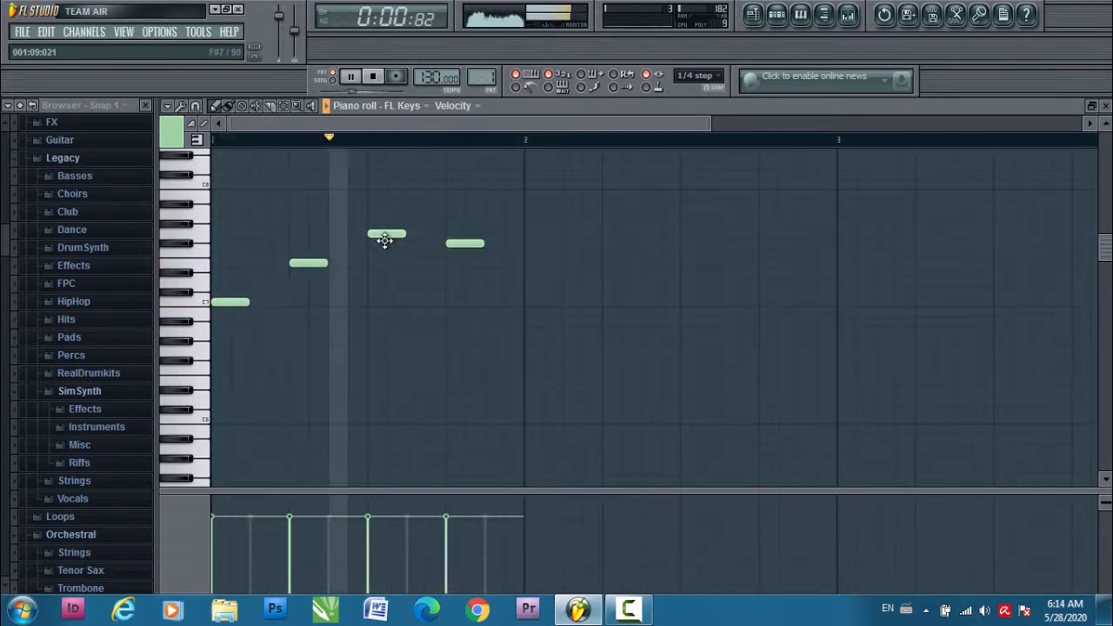
pyautogui.moveTo(484, 243); pyautogui.dragTo(494, 242)
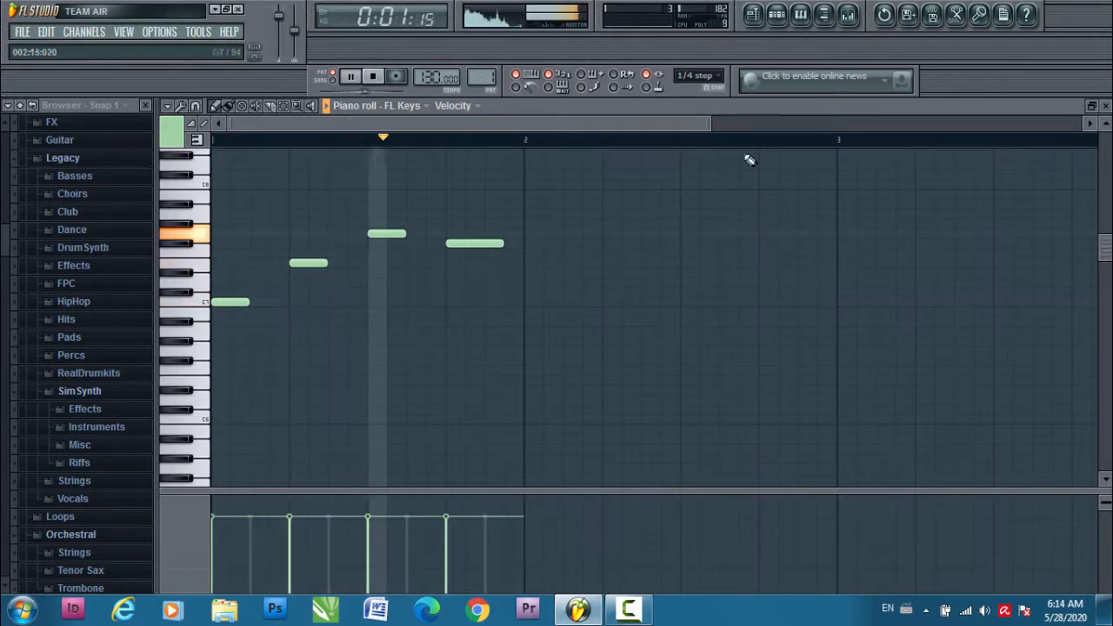
pyautogui.press('space')
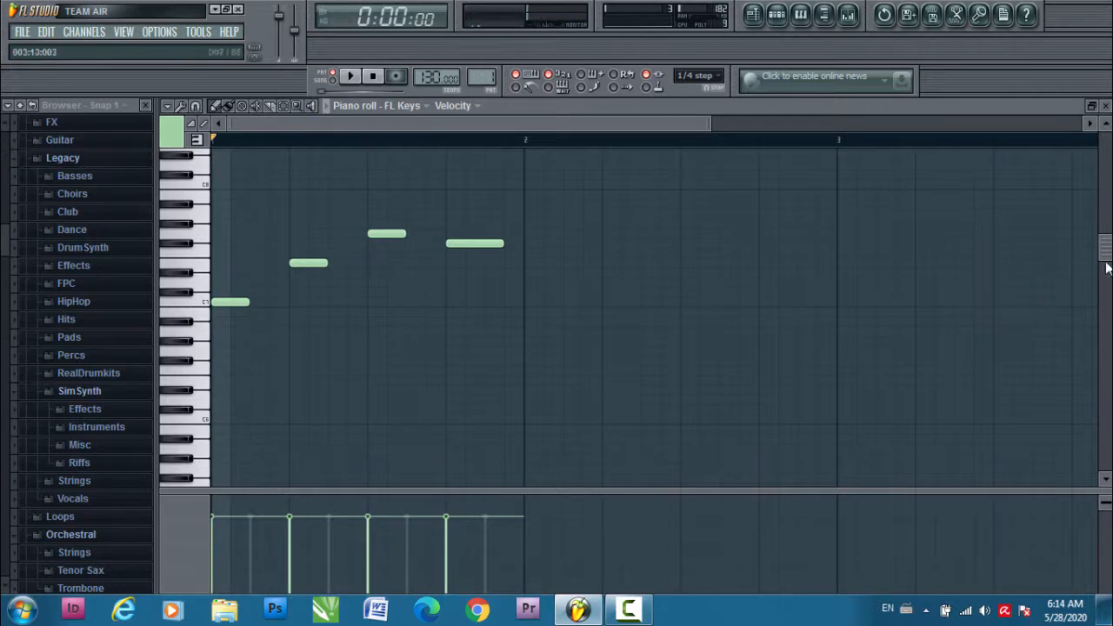
# Try shortening the G4, E4 and C4 chord notes to the first half of bar 1, and play the pattern
pyautogui.moveTo(1108, 258); pyautogui.dragTo(1107, 354)
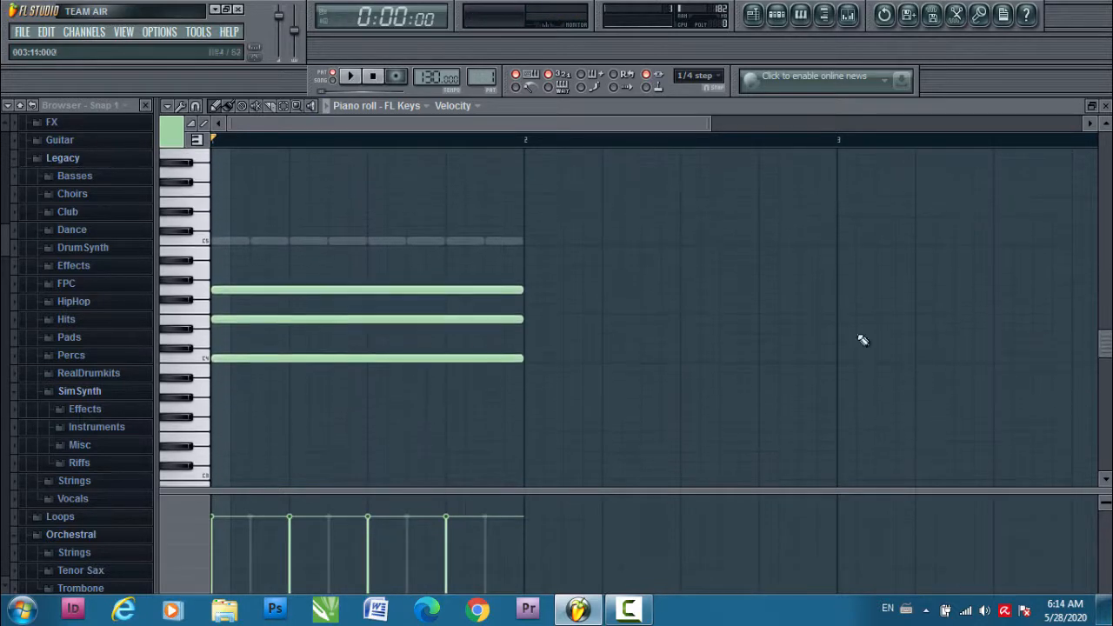
pyautogui.moveTo(525, 296); pyautogui.dragTo(368, 303)
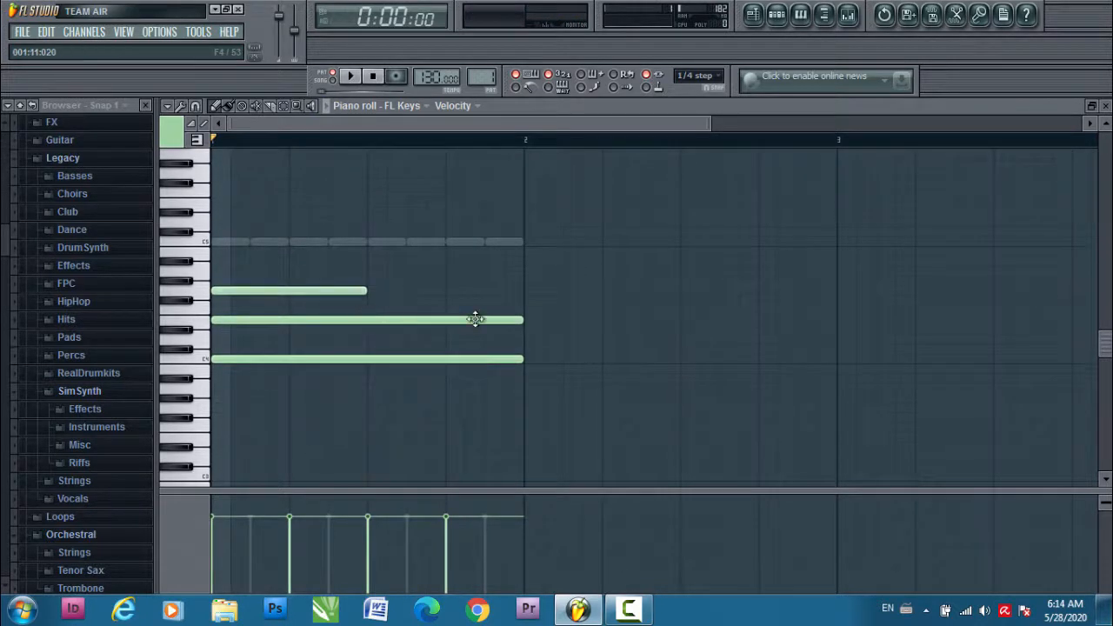
pyautogui.moveTo(517, 319); pyautogui.dragTo(369, 337)
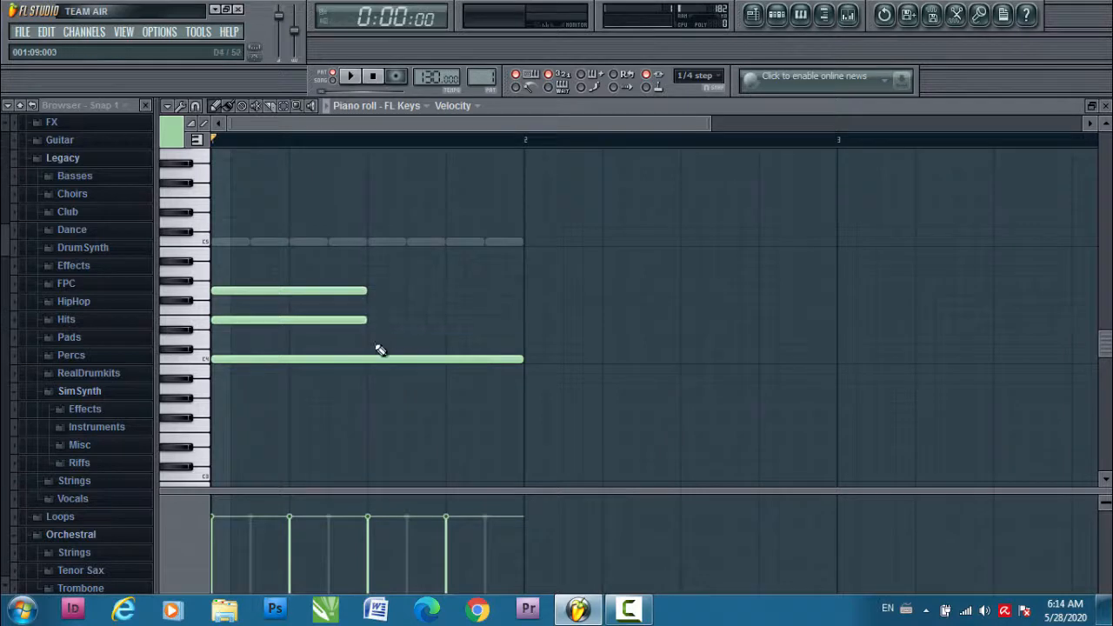
pyautogui.moveTo(518, 357); pyautogui.dragTo(375, 372)
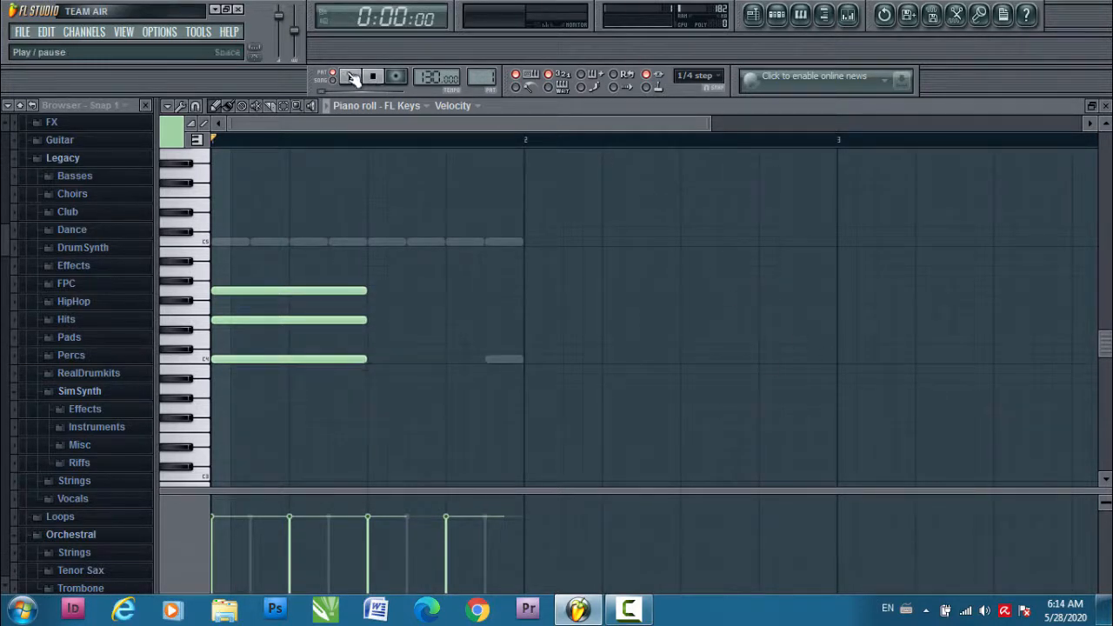
pyautogui.click(352, 76)
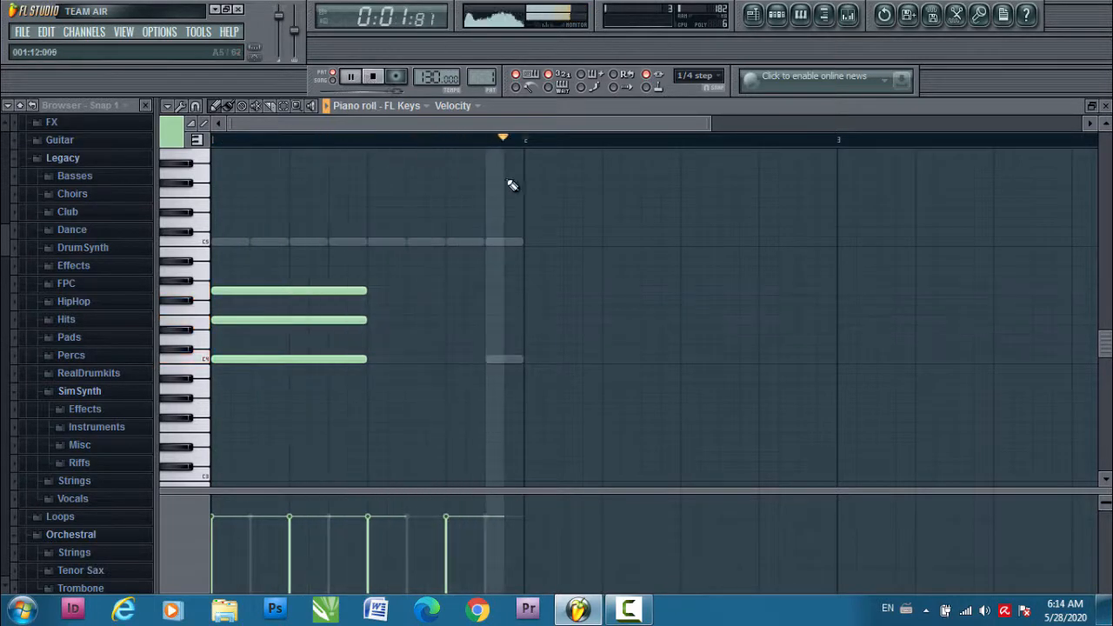
pyautogui.press('space')
# Undo the three length changes on the C4, E4 and G4 chord notes
pyautogui.hotkey('ctrl', 'z')
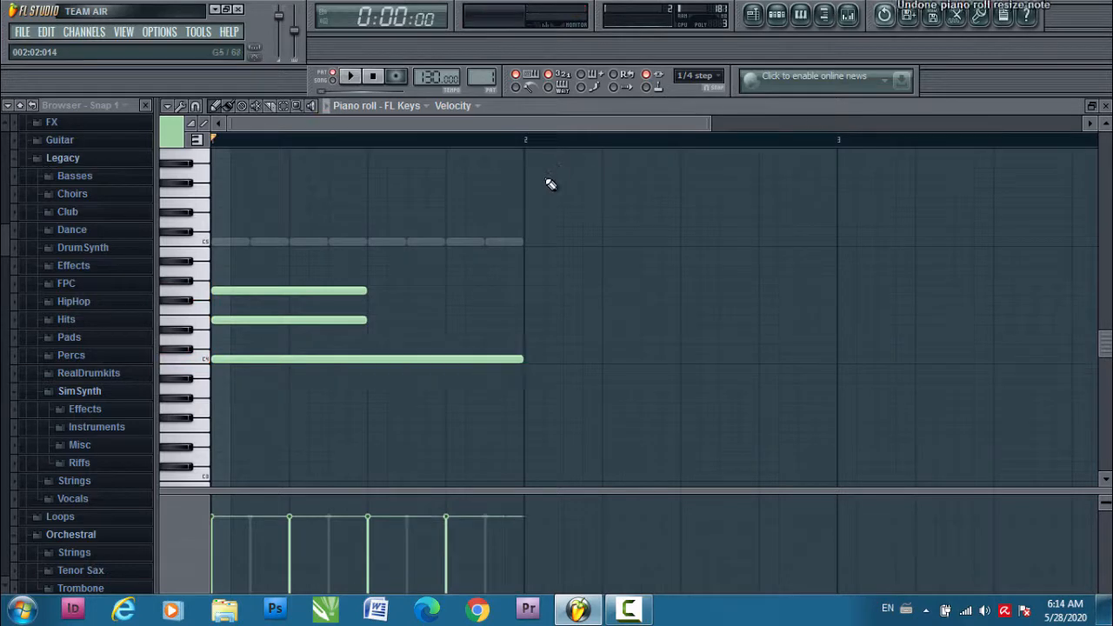
pyautogui.hotkey('ctrl', 'z')
pyautogui.hotkey('ctrl', 'z')
pyautogui.hotkey('ctrl', 'alt', 'z')
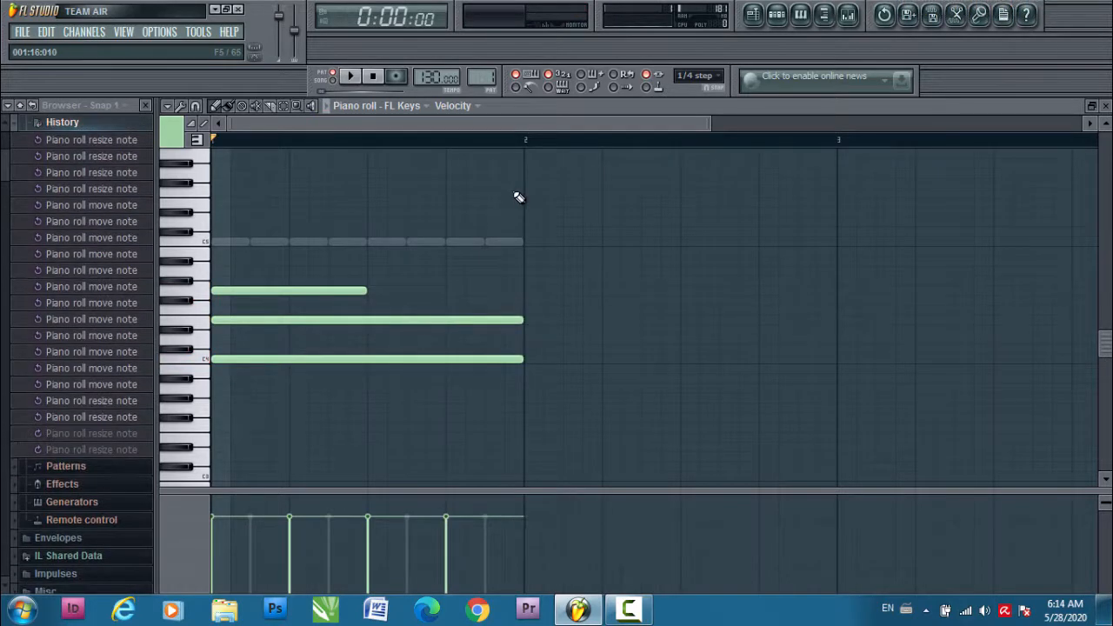
pyautogui.hotkey('ctrl', 'alt', 'z')
# Play the pattern with the melody in view, stop playback, and audition the E7 and C7 melody notes
pyautogui.moveTo(1110, 346); pyautogui.dragTo(1111, 234)
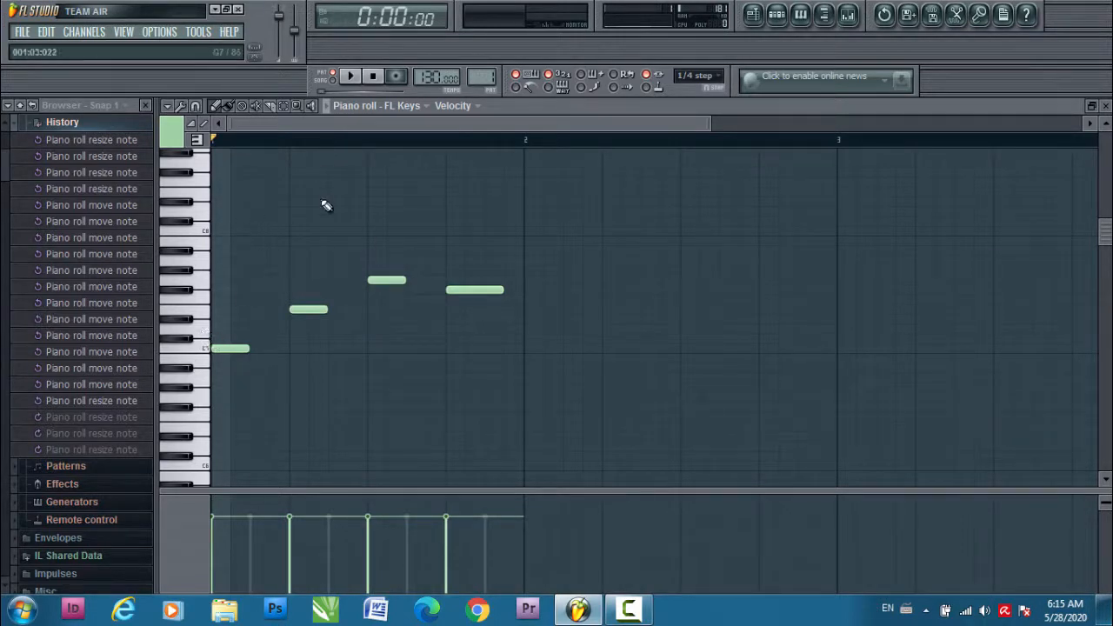
pyautogui.click(352, 77)
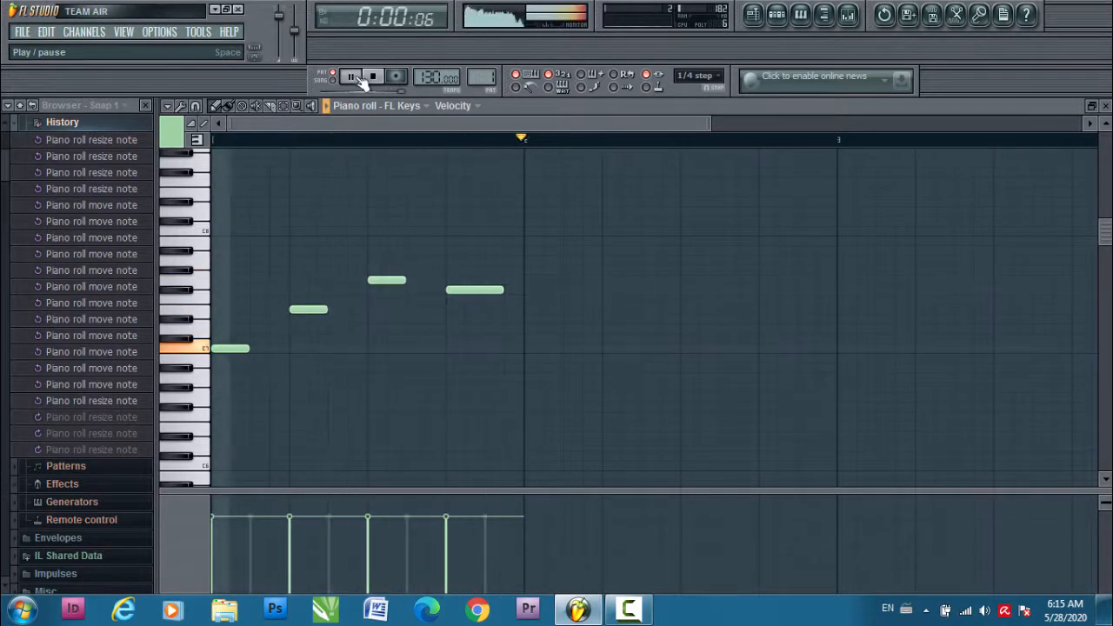
pyautogui.press('space')
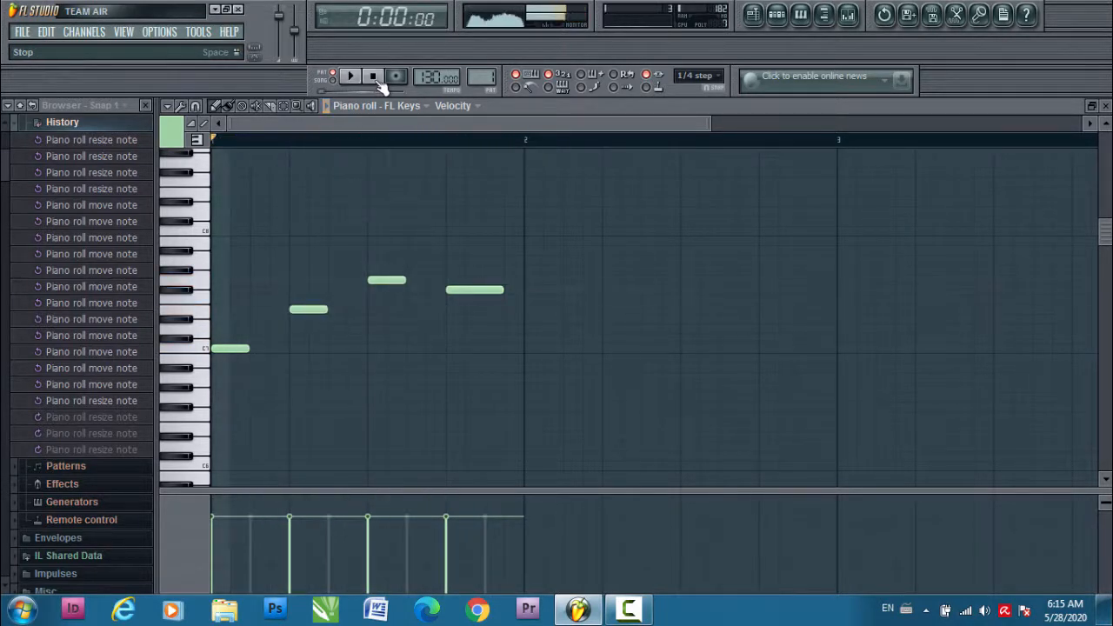
pyautogui.click(301, 310)
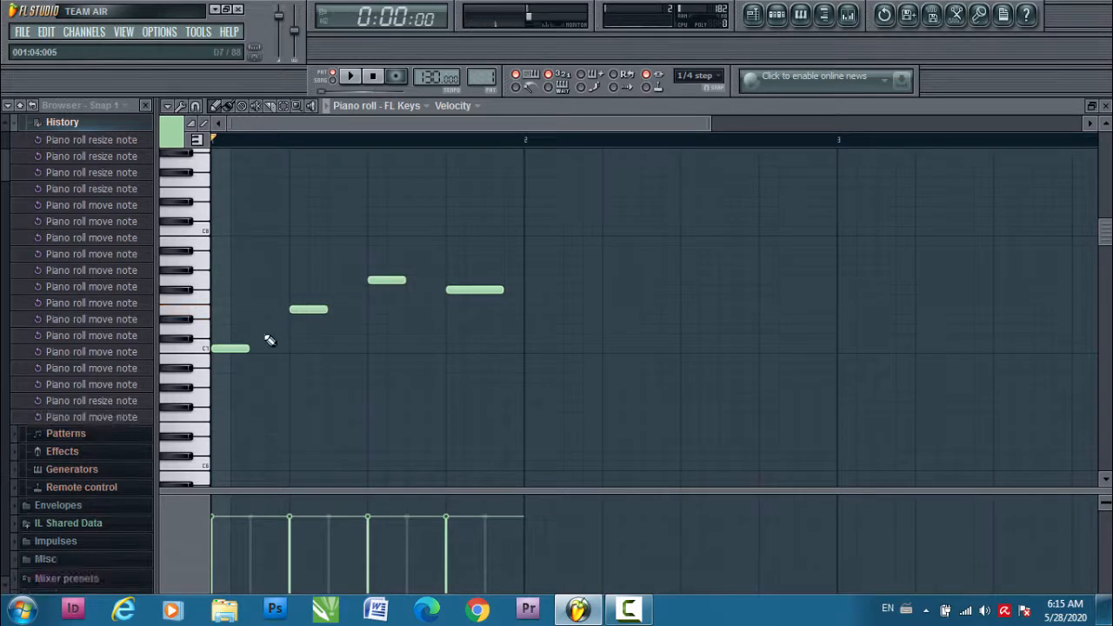
pyautogui.click(233, 350)
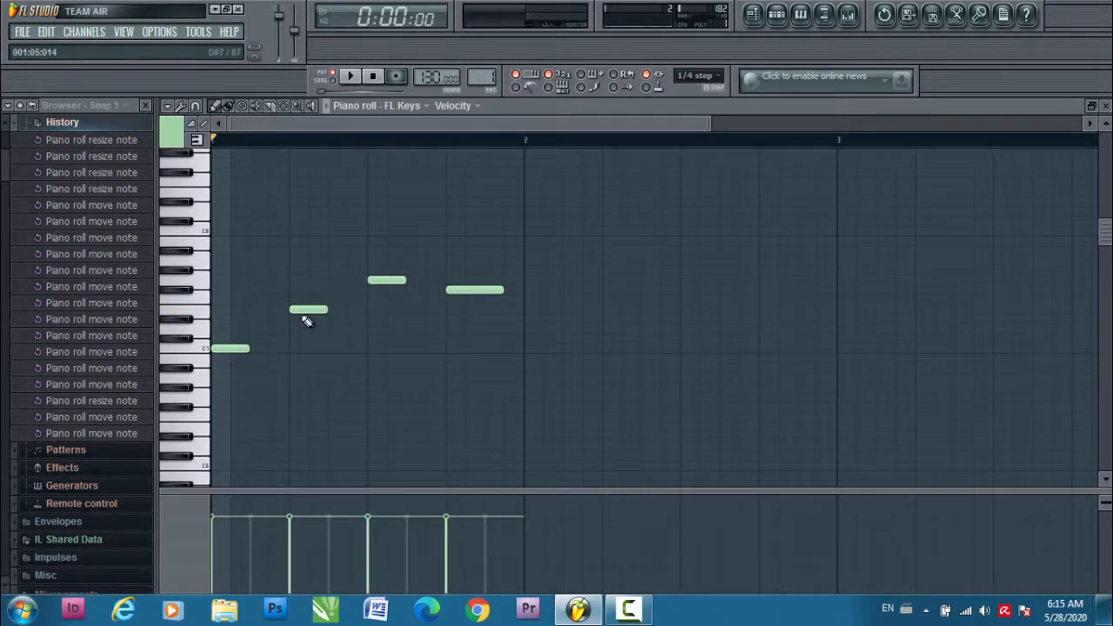
pyautogui.moveTo(304, 318)
pyautogui.mouseDown()
pyautogui.moveTo(302, 339)
pyautogui.moveTo(304, 310)
pyautogui.mouseUp()
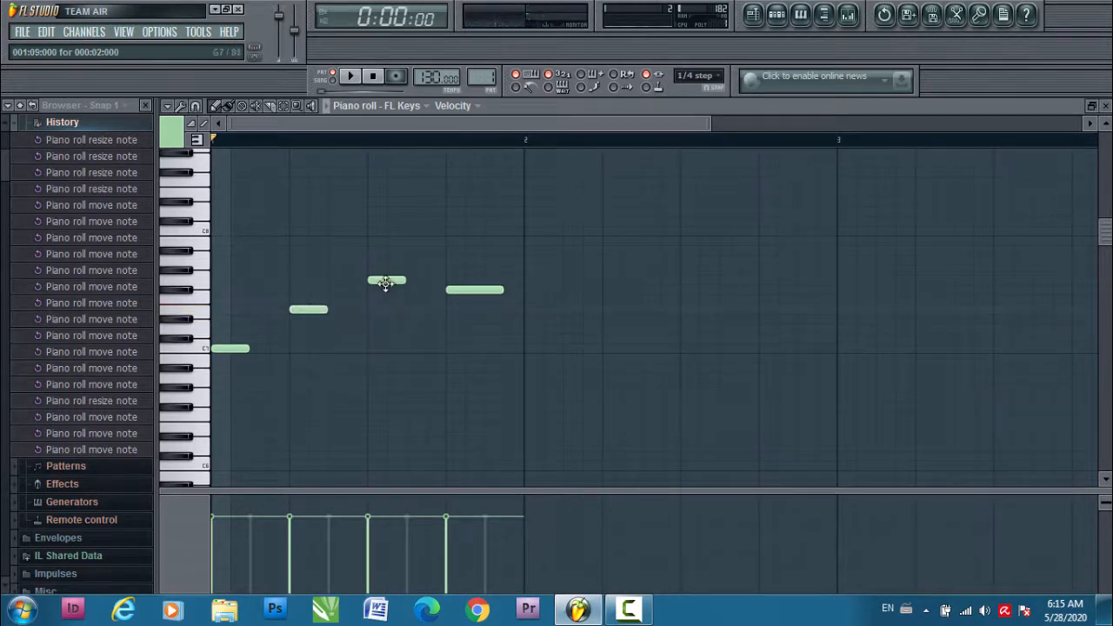
# Lower the melody note at step 9 to D7, raise the last note to G7, and play the pattern
pyautogui.moveTo(385, 283); pyautogui.dragTo(383, 329)
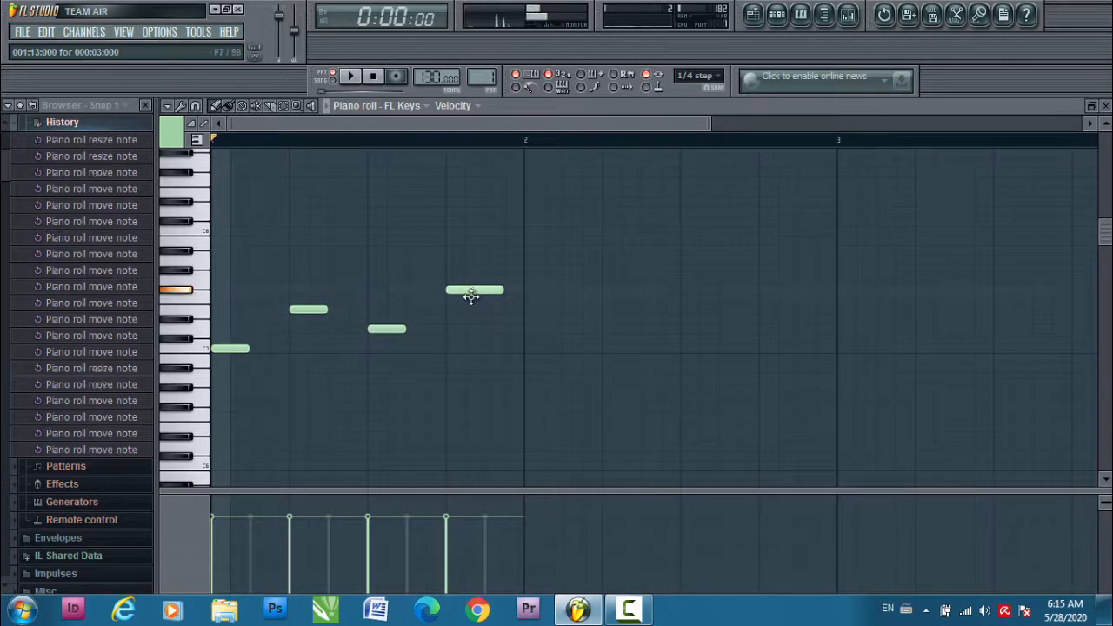
pyautogui.moveTo(473, 282); pyautogui.dragTo(473, 272)
pyautogui.press('space')
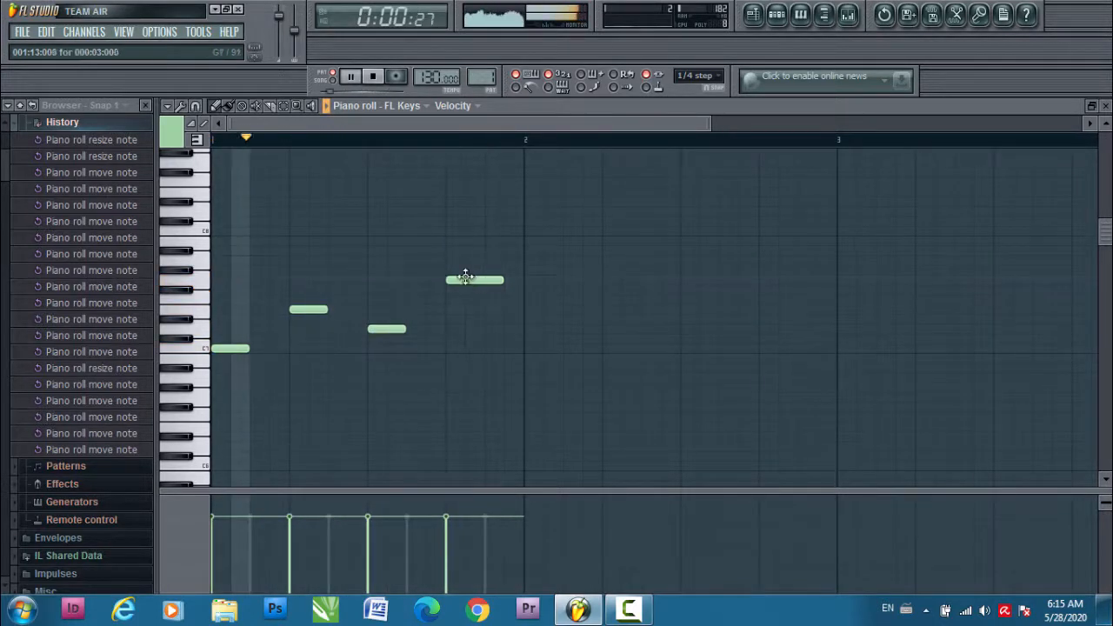
pyautogui.press('space')
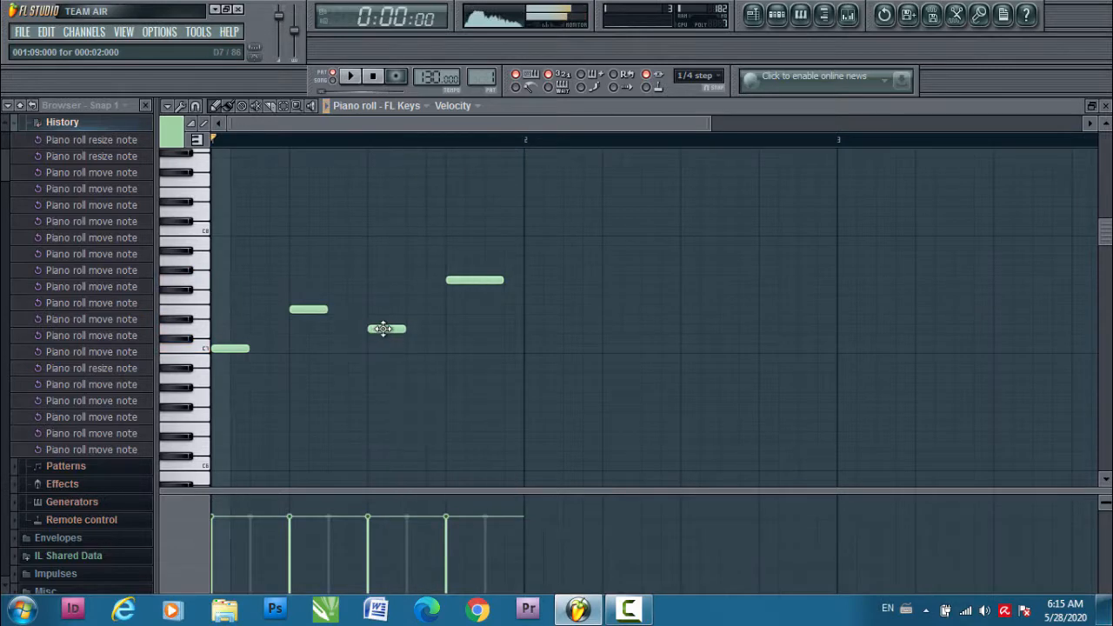
# Move the E7, D7 and G7 notes to steps 3, 5 and 7, and shorten G7 to two steps
pyautogui.moveTo(381, 330); pyautogui.dragTo(292, 328)
pyautogui.moveTo(458, 280); pyautogui.dragTo(349, 287)
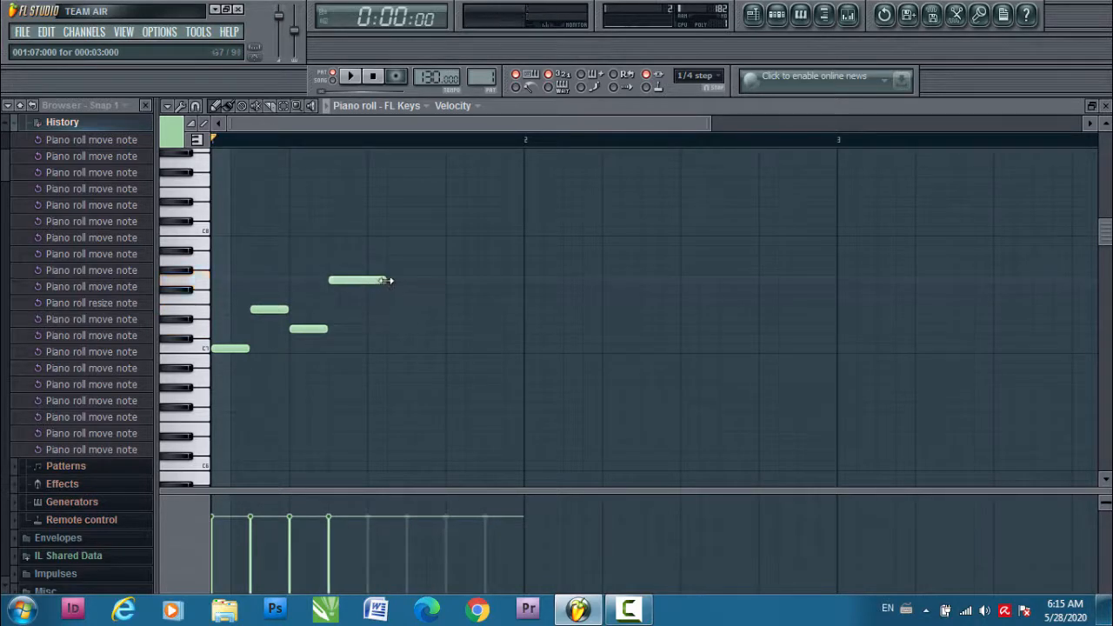
pyautogui.click(387, 280)
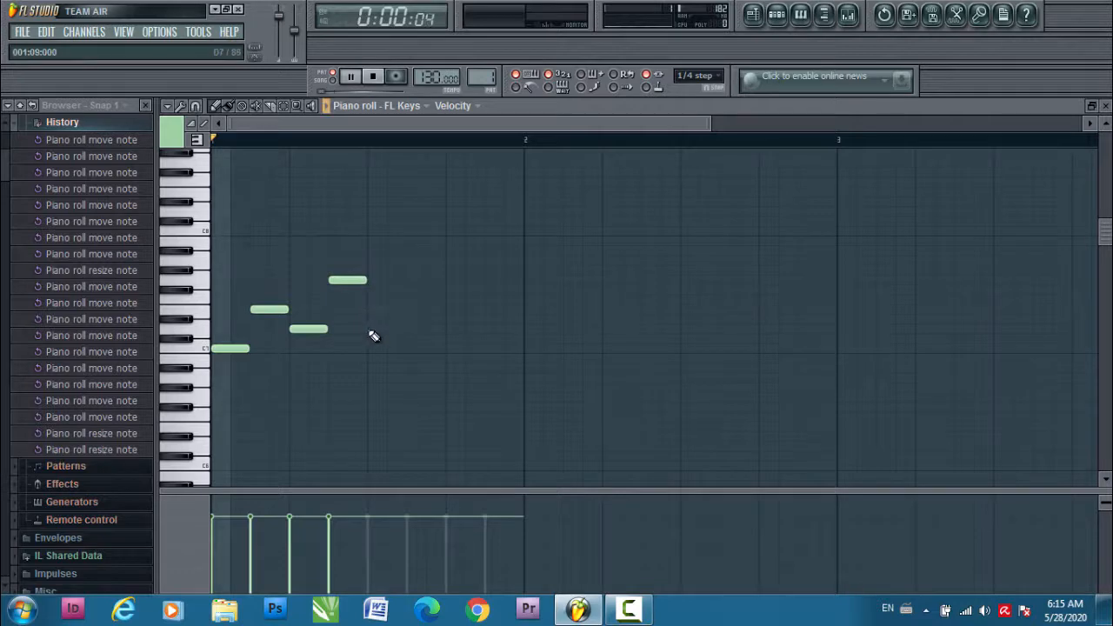
pyautogui.press('space')
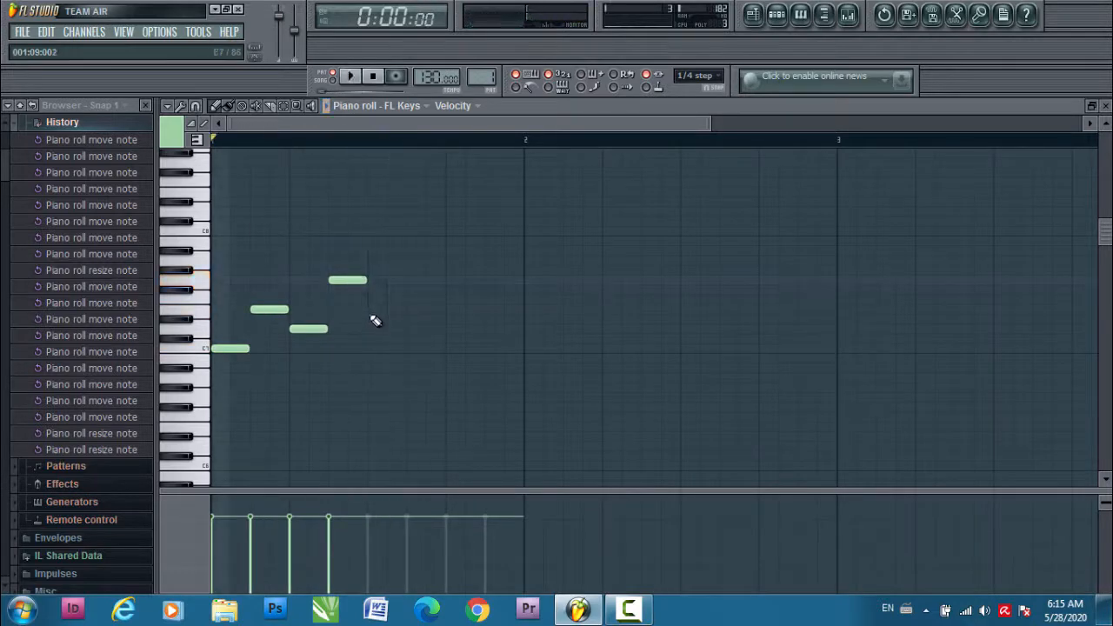
# Add two-step melody notes E7, G7, A7 and B7 at steps 9, 11, 13 and 15, and play the pattern
pyautogui.click(371, 313)
pyautogui.click(412, 280)
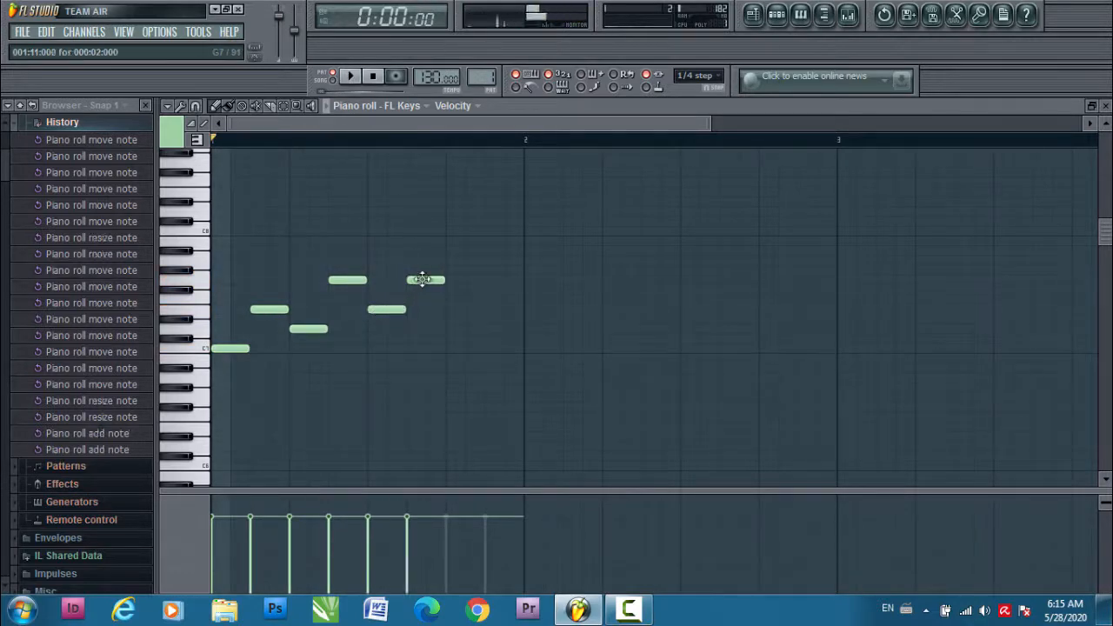
pyautogui.click(449, 260)
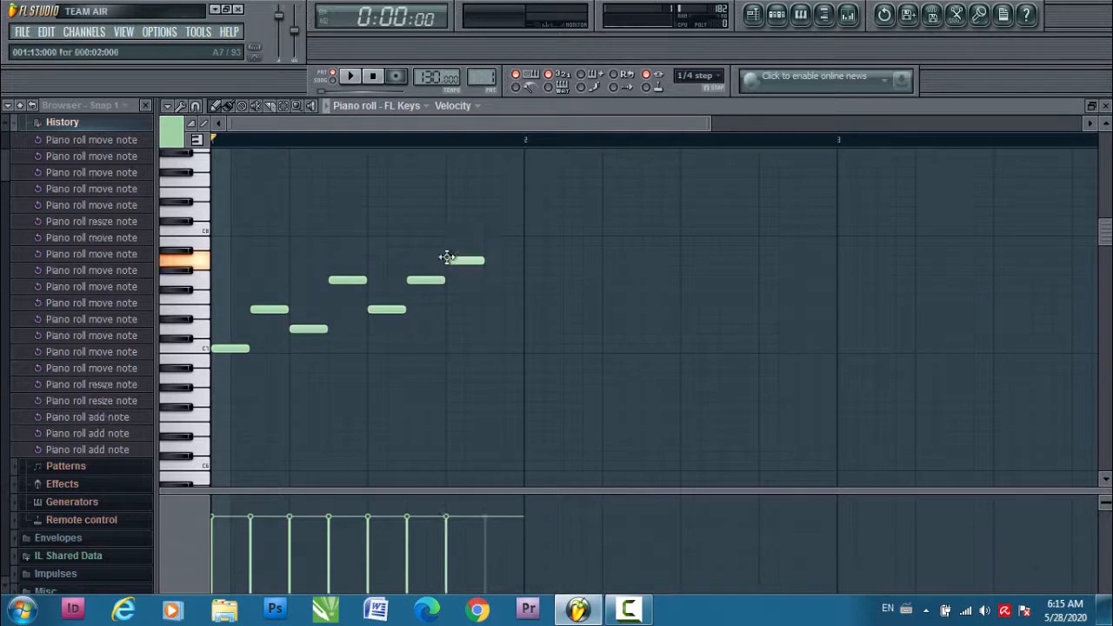
pyautogui.click(494, 241)
pyautogui.press('space')
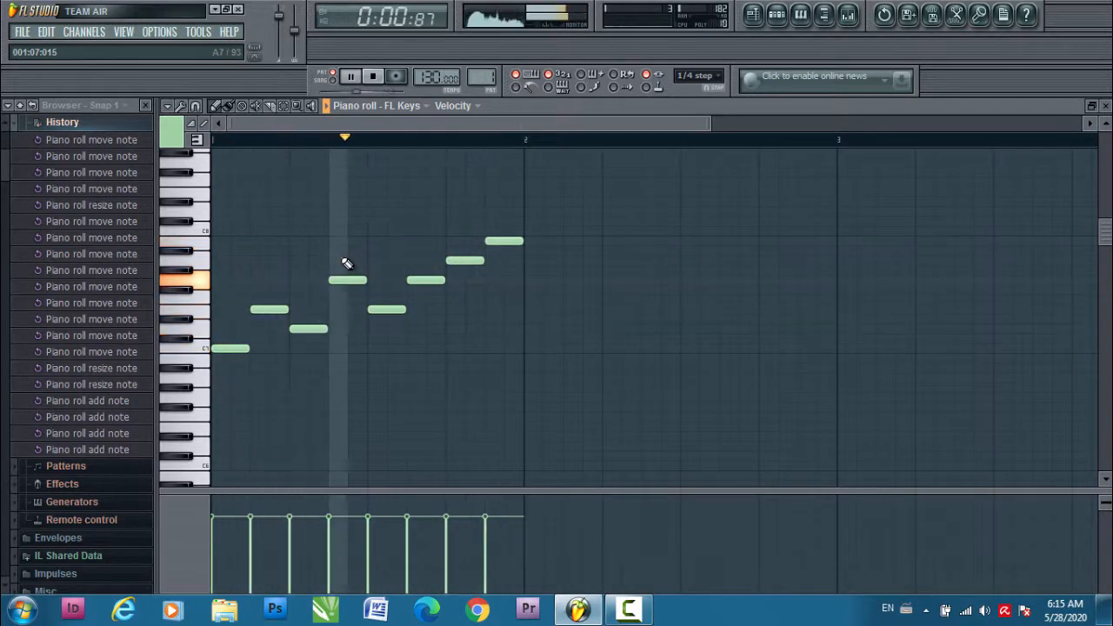
pyautogui.press('space')
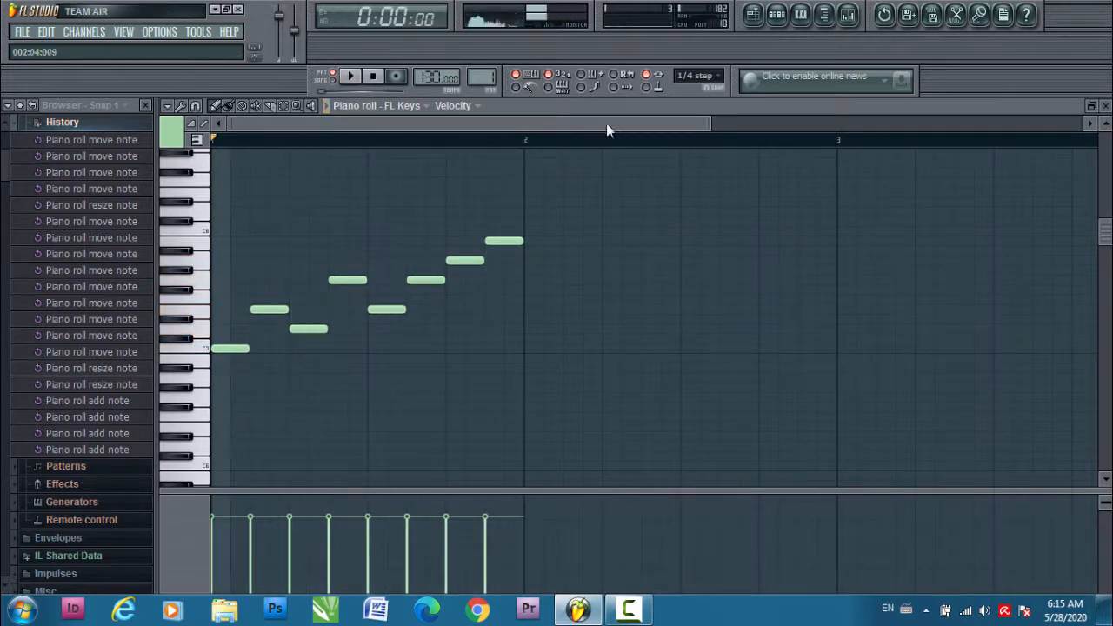
# Show the step sequencer for Pattern 1 and move it clear of the melody notes
pyautogui.click(777, 14)
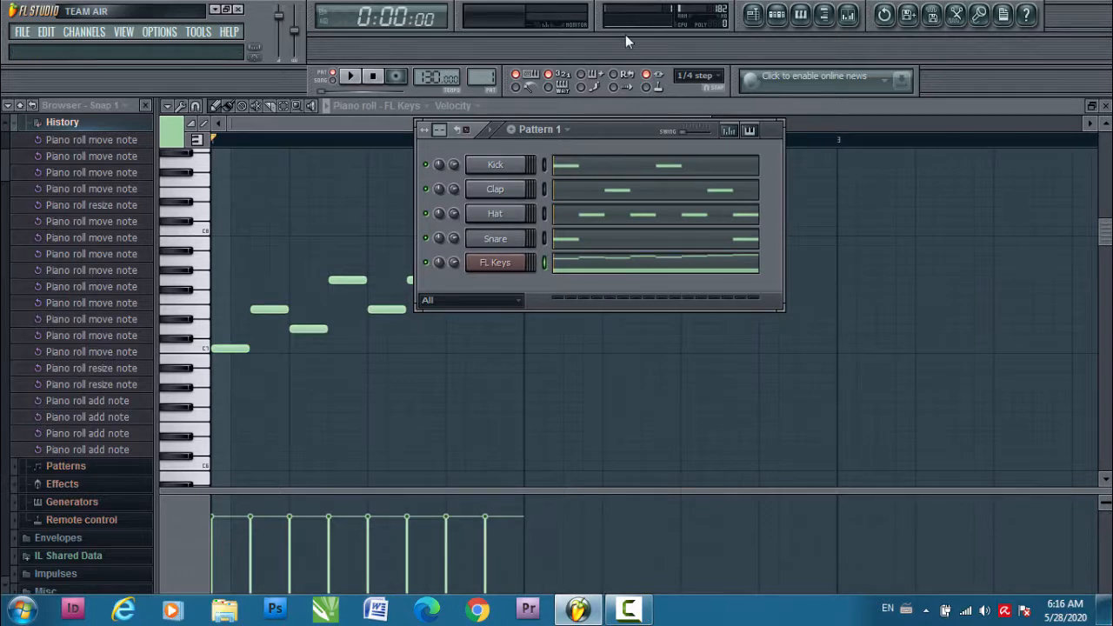
pyautogui.moveTo(621, 129); pyautogui.dragTo(770, 248)
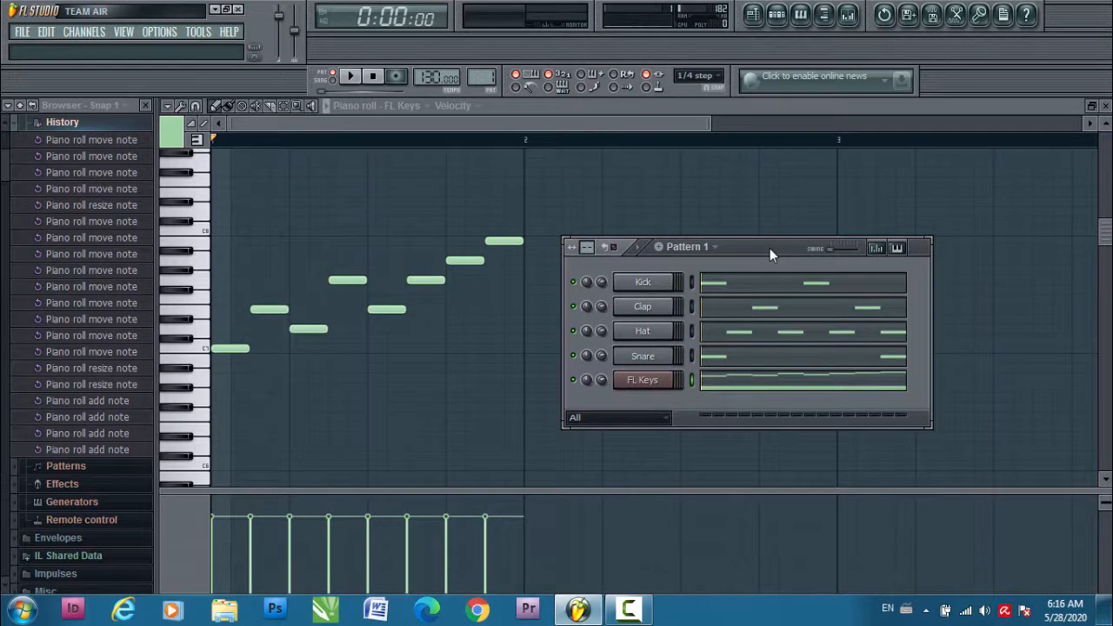
pyautogui.moveTo(780, 248); pyautogui.dragTo(775, 221)
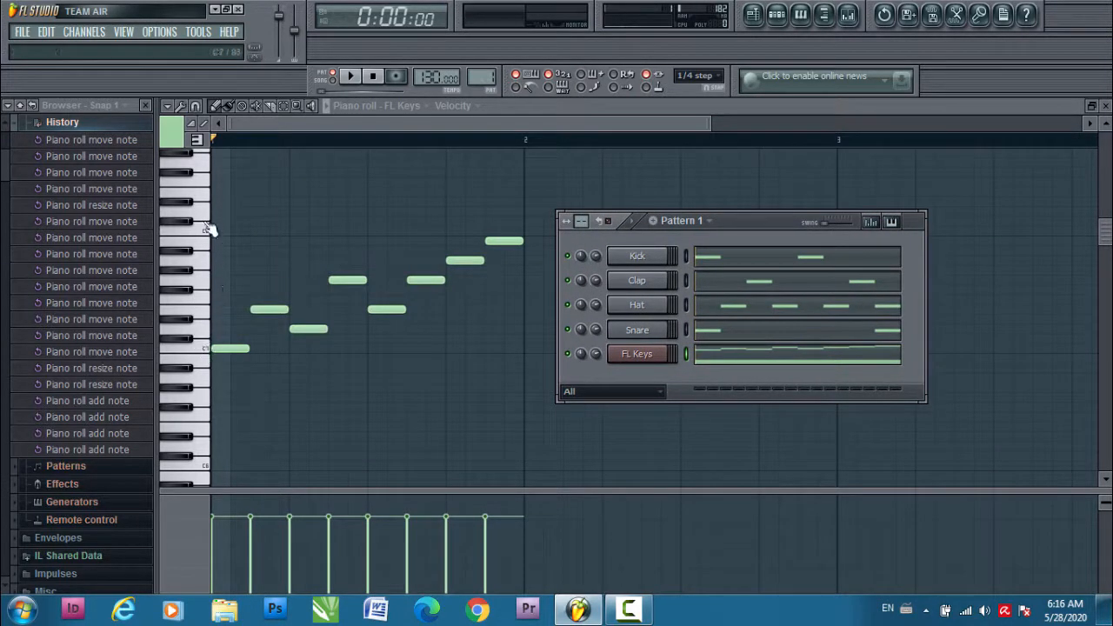
# Audition the C7 and G7 keys on the piano roll keyboard, and bring the step sequencer back into view
pyautogui.click(200, 352)
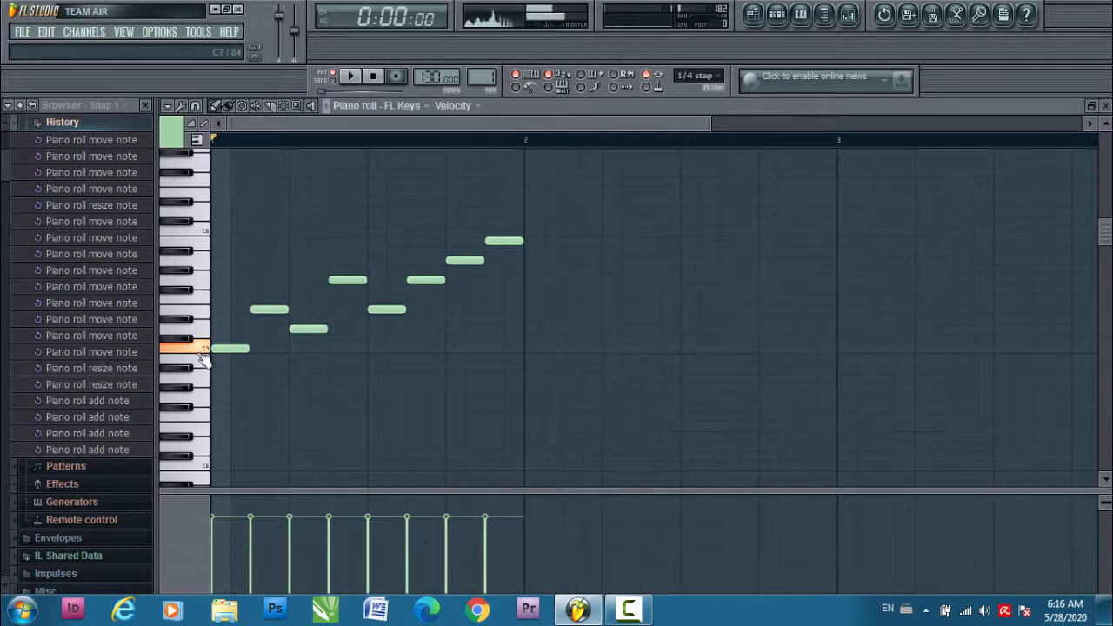
pyautogui.click(199, 279)
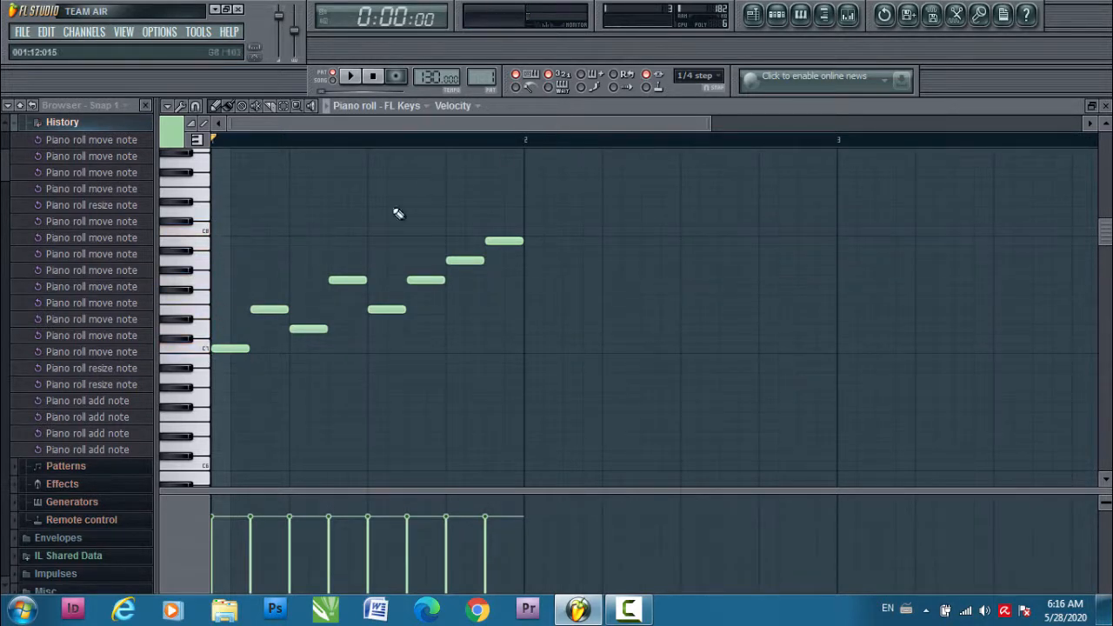
pyautogui.click(776, 14)
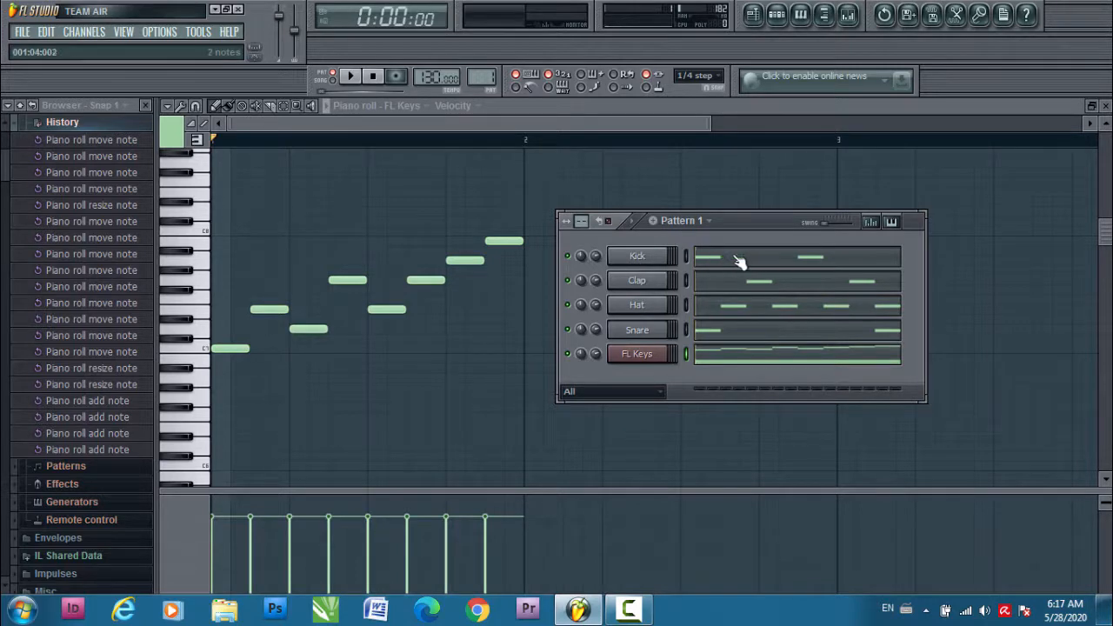
# Copy the two Kick notes from bar 1 and paste them into bar 2 of the Kick piano roll
pyautogui.click(780, 262)
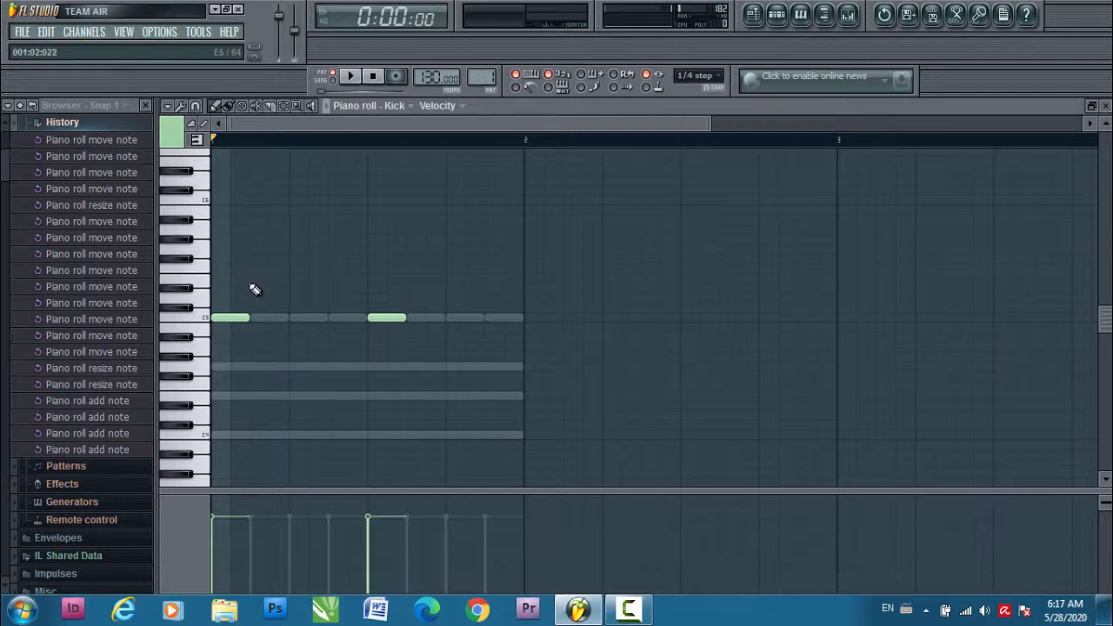
pyautogui.hotkey('ctrl', 'a')
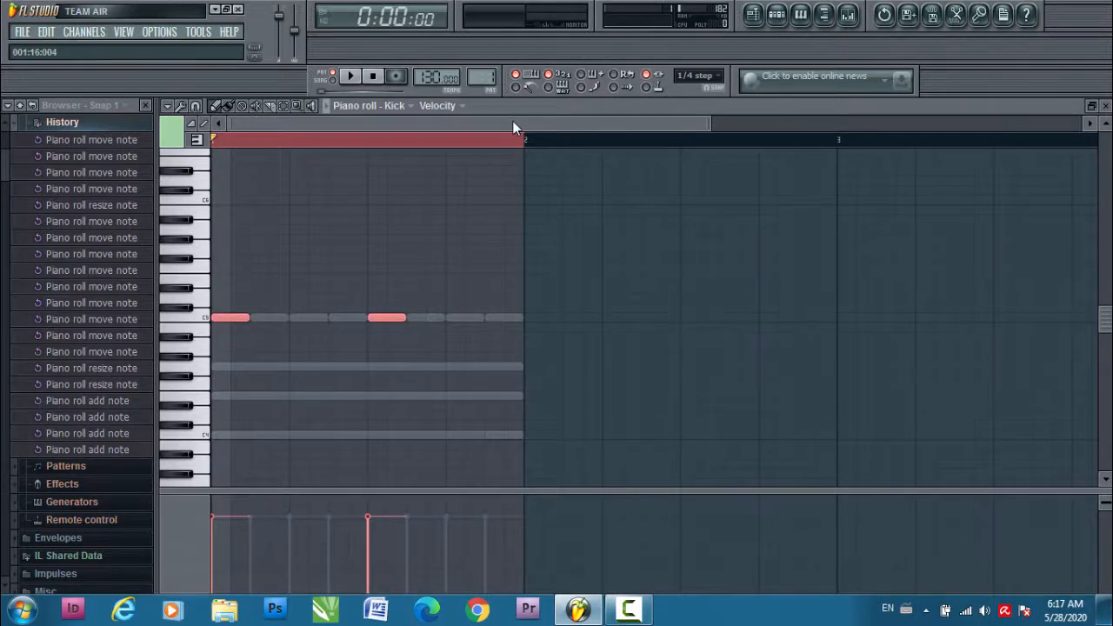
pyautogui.moveTo(512, 120); pyautogui.dragTo(279, 122)
pyautogui.click(272, 142)
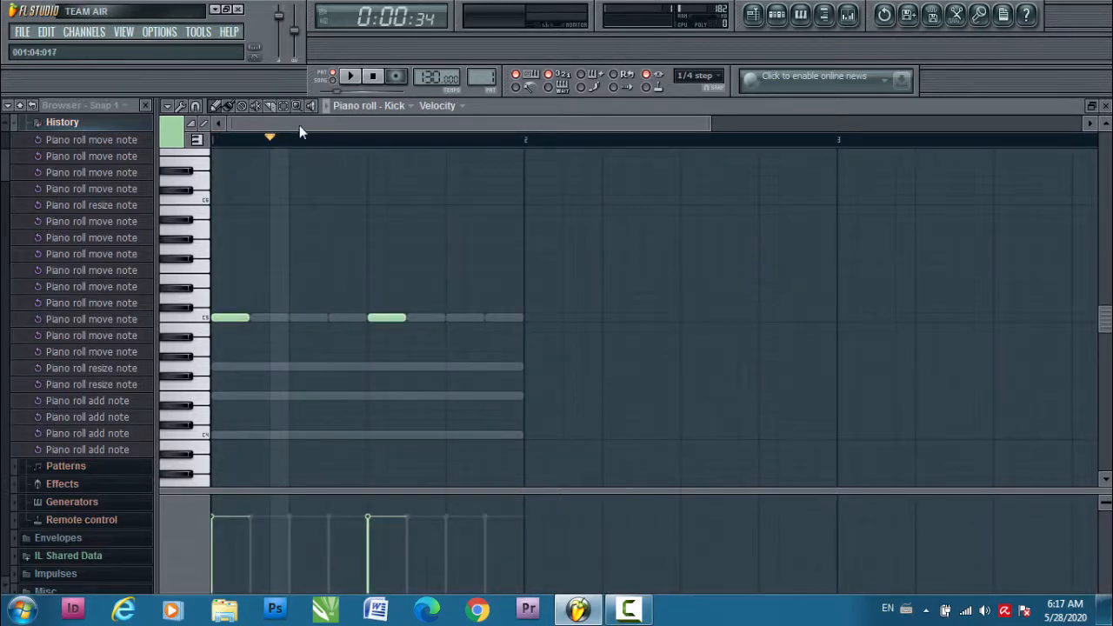
pyautogui.moveTo(299, 125); pyautogui.dragTo(346, 129)
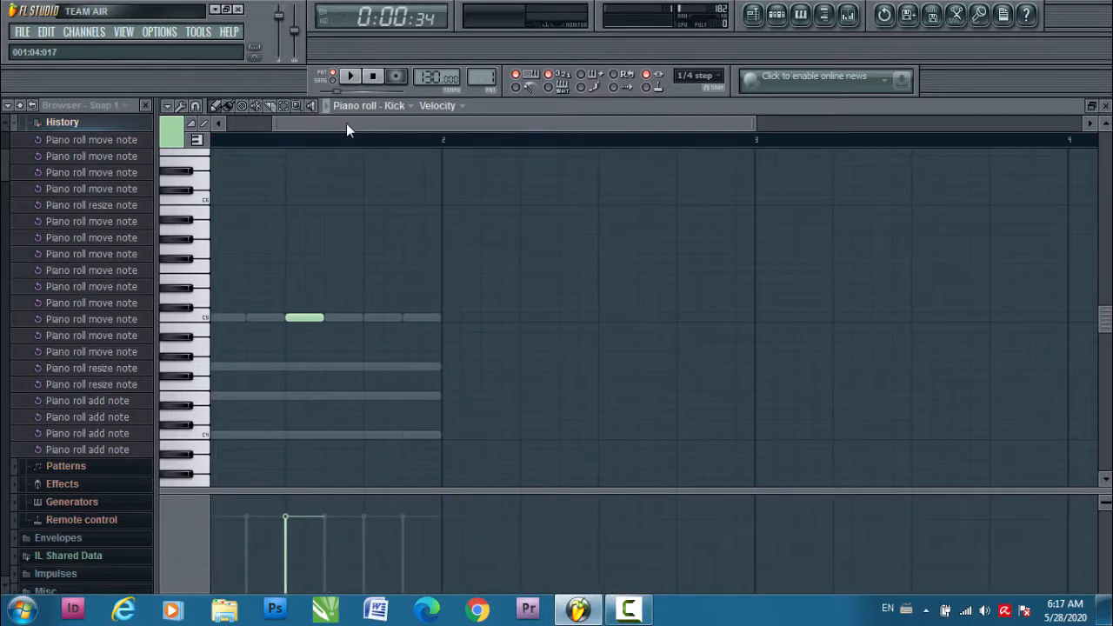
pyautogui.hotkey('ctrl', 'v')
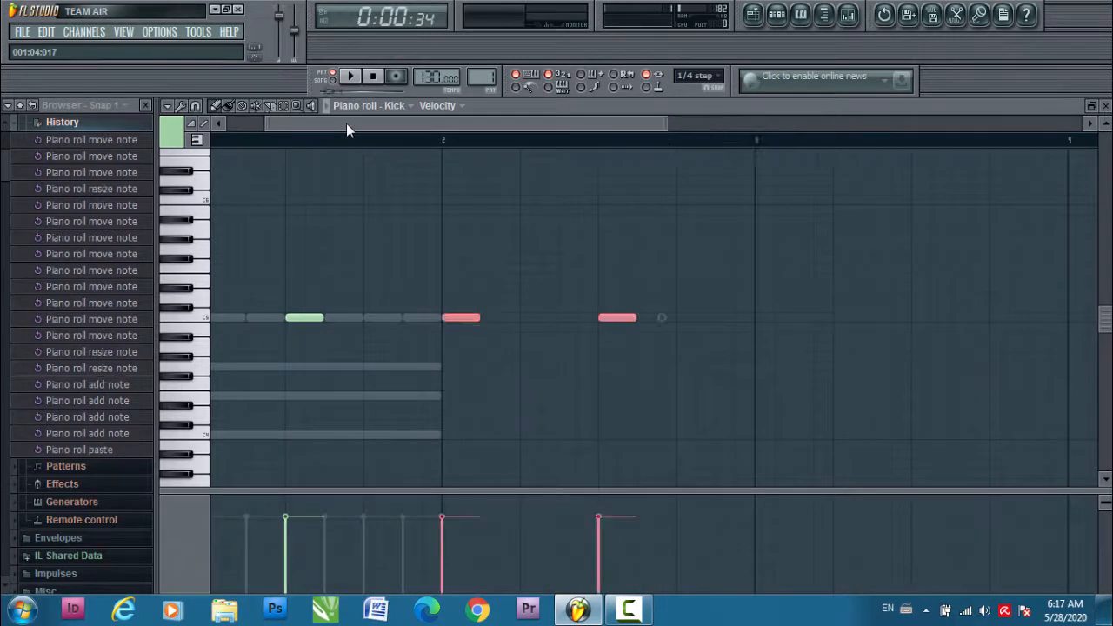
pyautogui.click(462, 316)
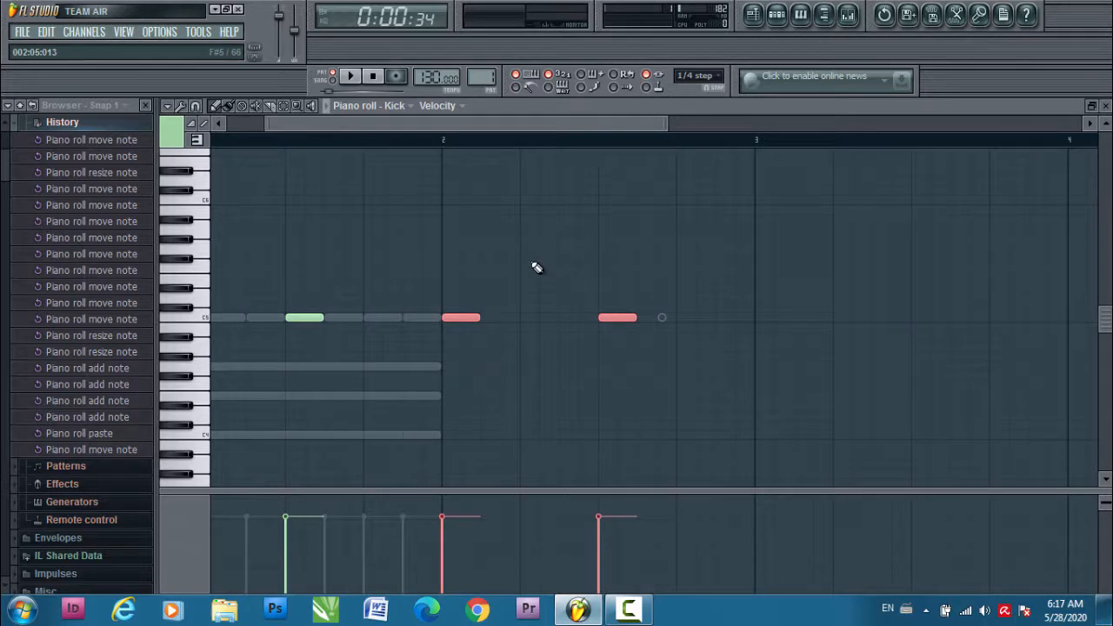
# Open the Clap channel's piano roll from Pattern 1 and duplicate its two bar 1 notes into bar 2
pyautogui.click(777, 14)
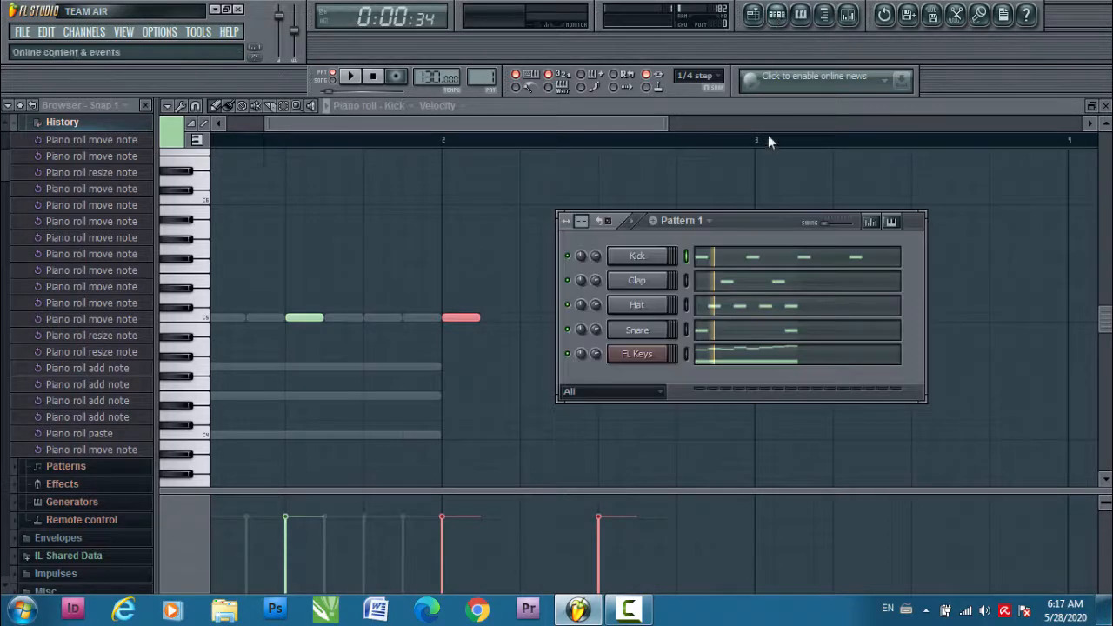
pyautogui.click(779, 285)
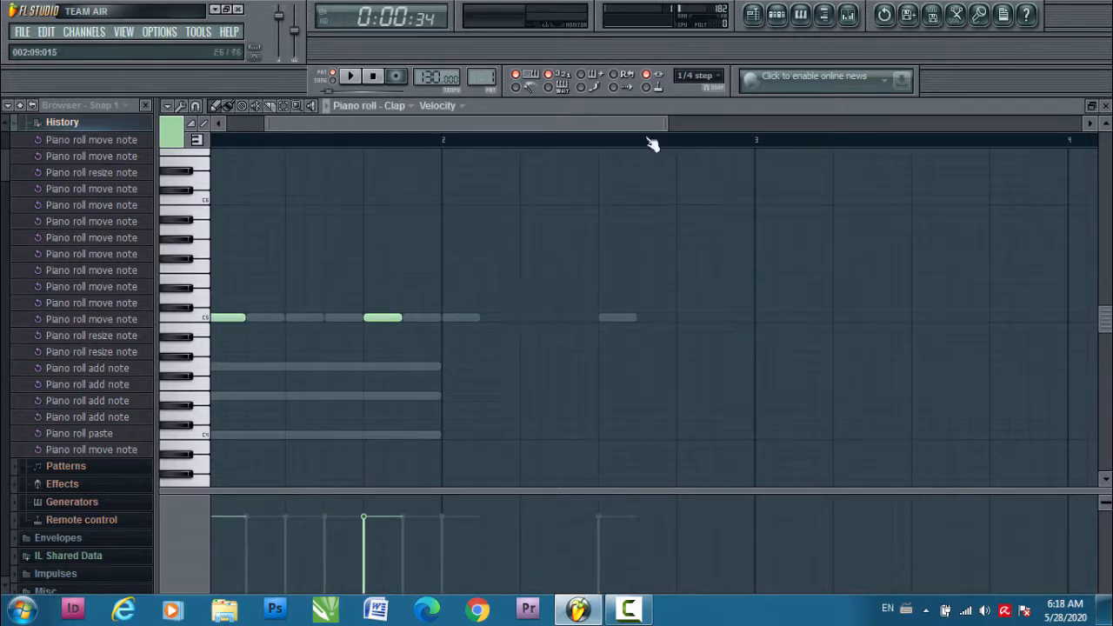
pyautogui.moveTo(615, 124); pyautogui.dragTo(518, 123)
pyautogui.hotkey('ctrl', 'a')
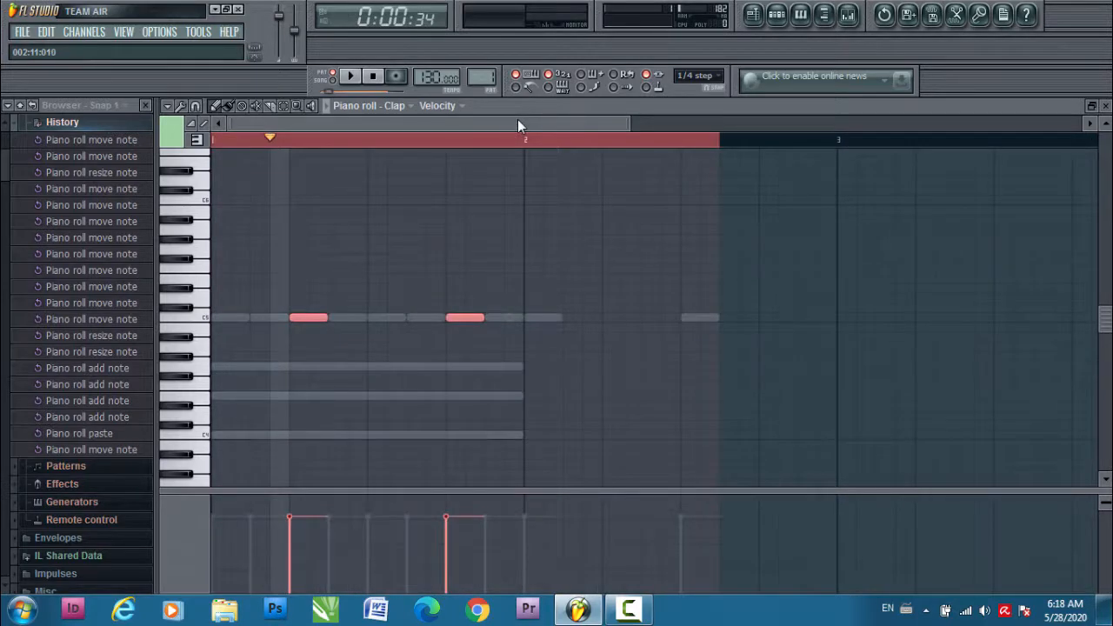
pyautogui.click(487, 139)
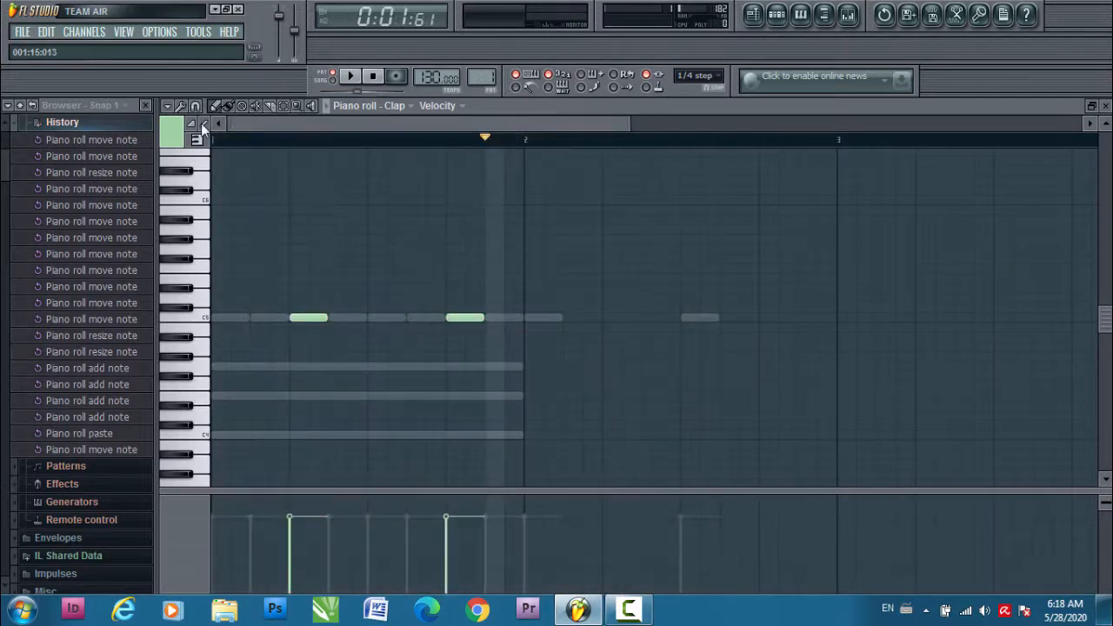
pyautogui.hotkey('ctrl', 'a')
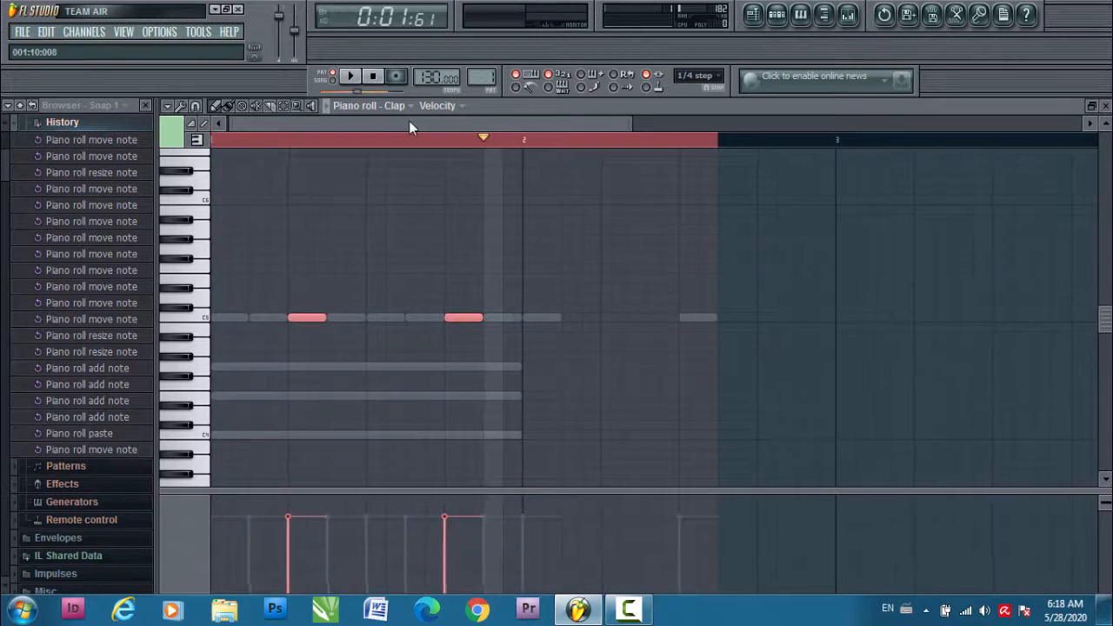
pyautogui.moveTo(408, 120); pyautogui.dragTo(457, 120)
pyautogui.hotkey('ctrl', 'v')
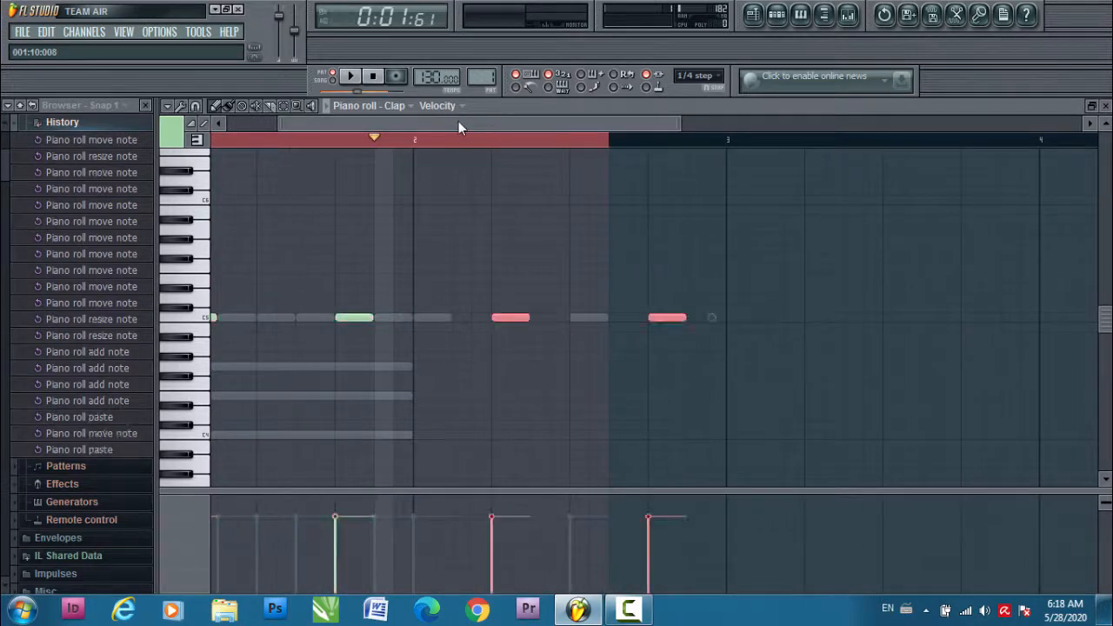
# Open the Hat channel's piano roll from Pattern 1 and duplicate its four bar 1 notes into bar 2
pyautogui.click(776, 13)
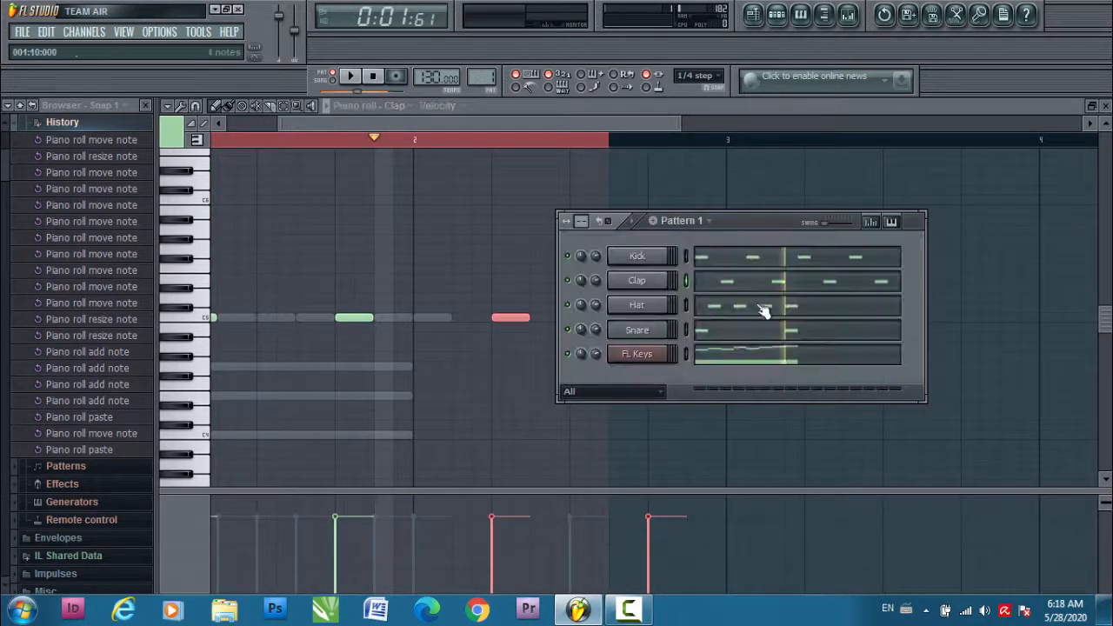
pyautogui.click(796, 314)
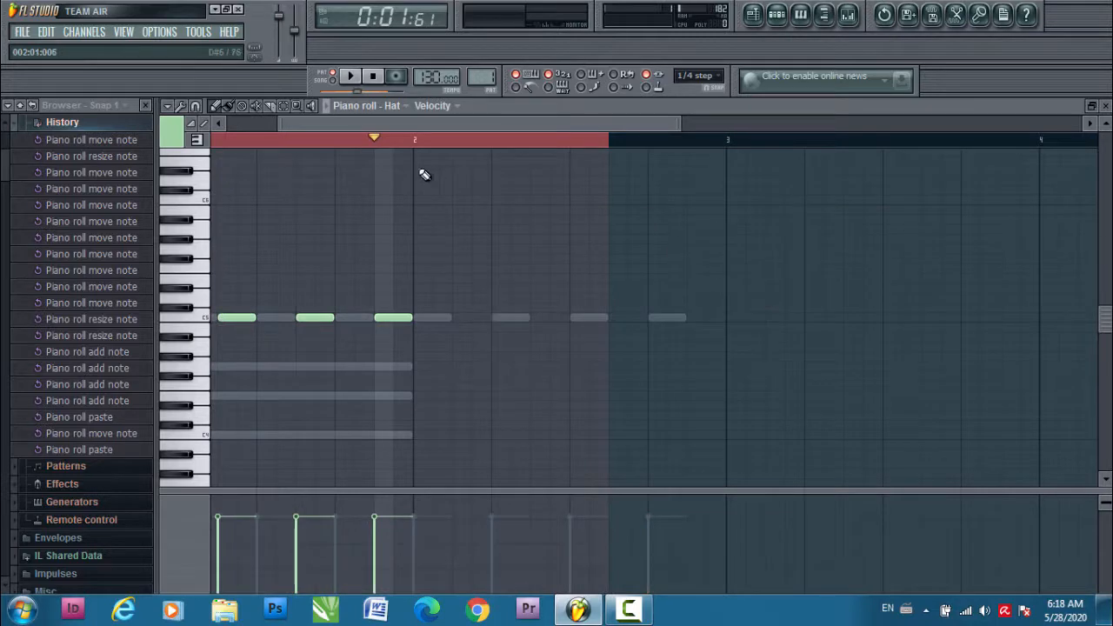
pyautogui.hotkey('ctrl', 'a')
pyautogui.moveTo(471, 128); pyautogui.dragTo(501, 133)
pyautogui.hotkey('ctrl', 'v')
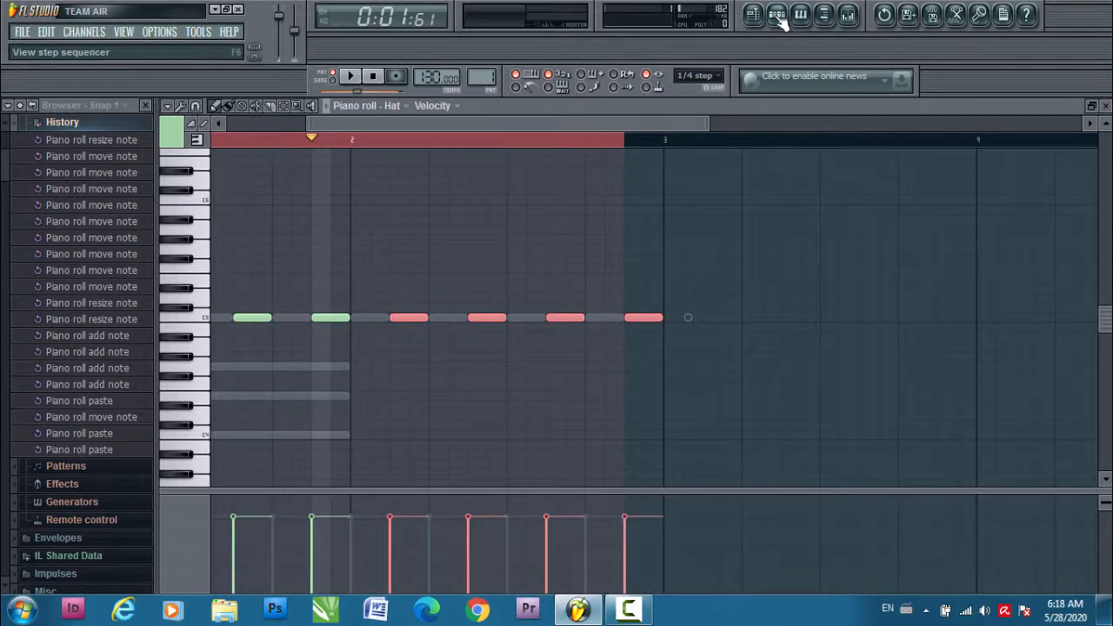
# Open the Snare channel's piano roll from Pattern 1 and duplicate its two bar 1 notes into bar 2
pyautogui.click(778, 17)
pyautogui.click(754, 339)
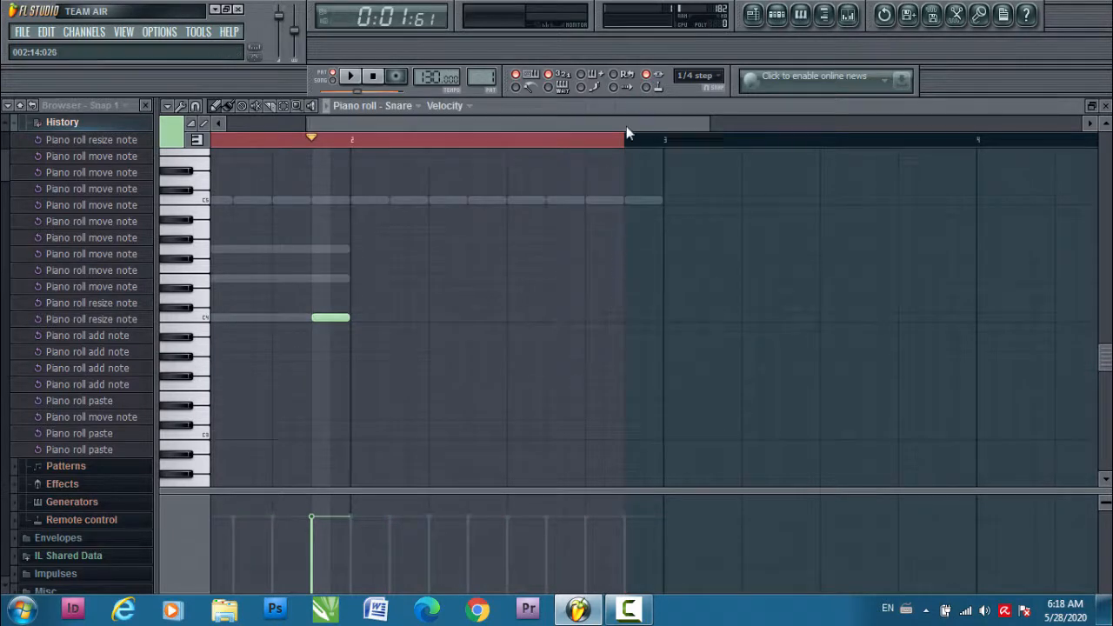
pyautogui.moveTo(626, 126); pyautogui.dragTo(426, 130)
pyautogui.hotkey('ctrl', 'a')
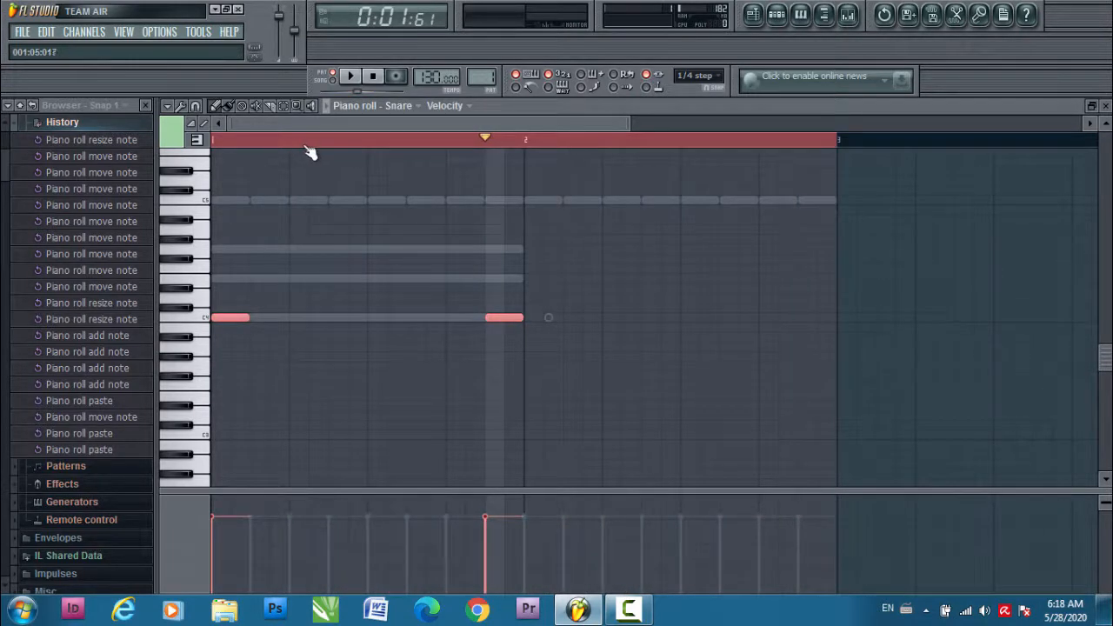
pyautogui.moveTo(486, 125); pyautogui.dragTo(528, 122)
pyautogui.hotkey('ctrl', 'b')
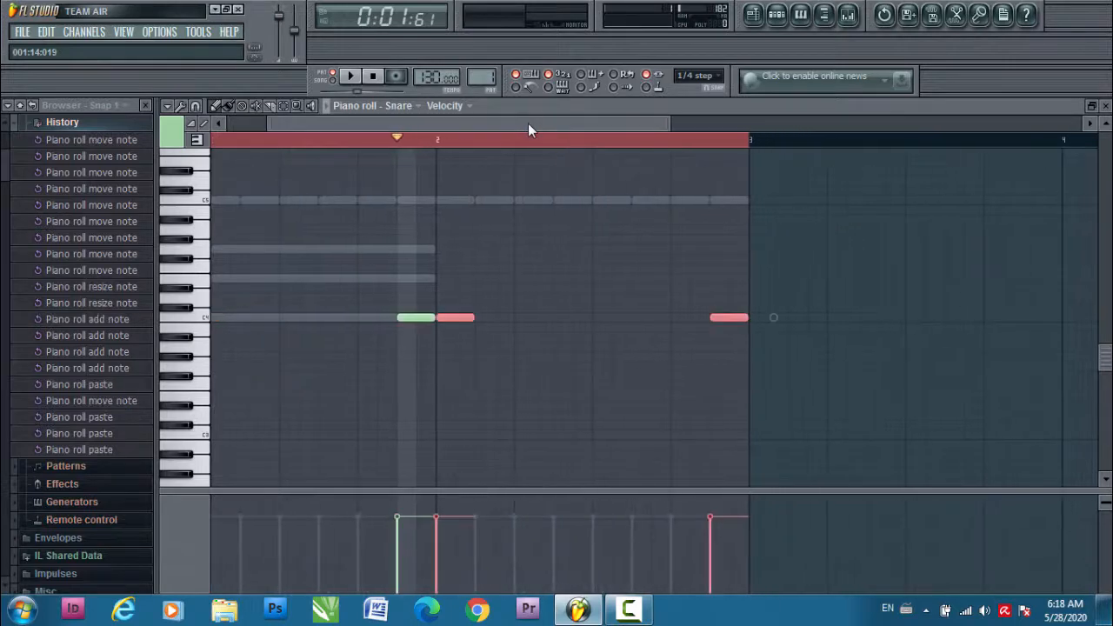
# Open the FL Keys piano roll and add two-step notes A4, C#5 and E5 at the start of bar 2
pyautogui.click(773, 23)
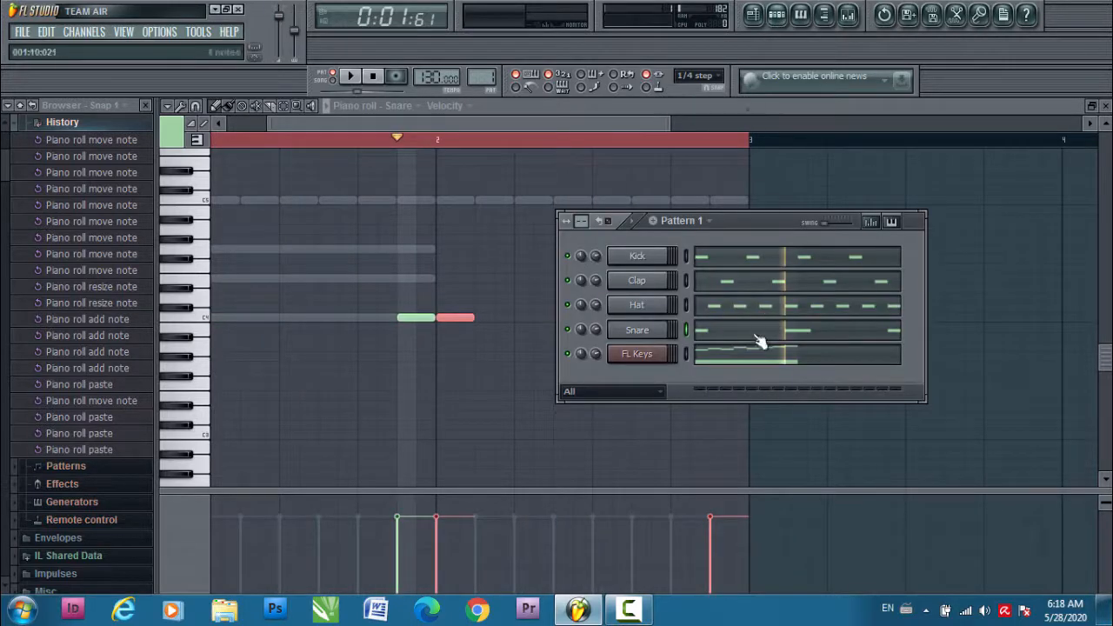
pyautogui.click(742, 361)
pyautogui.click(532, 140)
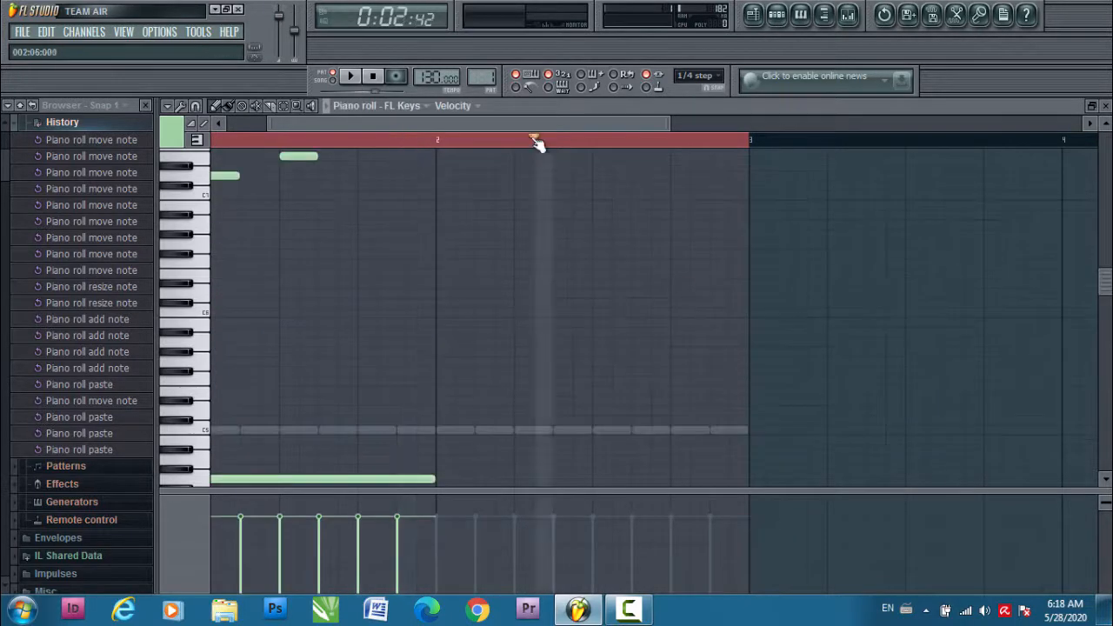
pyautogui.moveTo(549, 122); pyautogui.dragTo(265, 132)
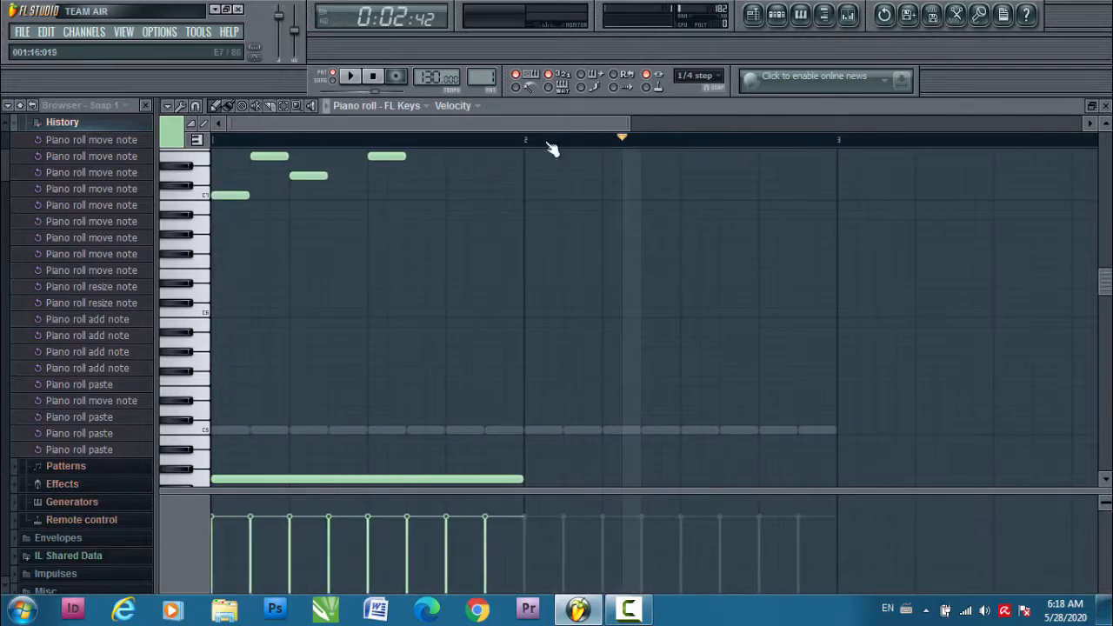
pyautogui.scroll(-6, 862, 303)
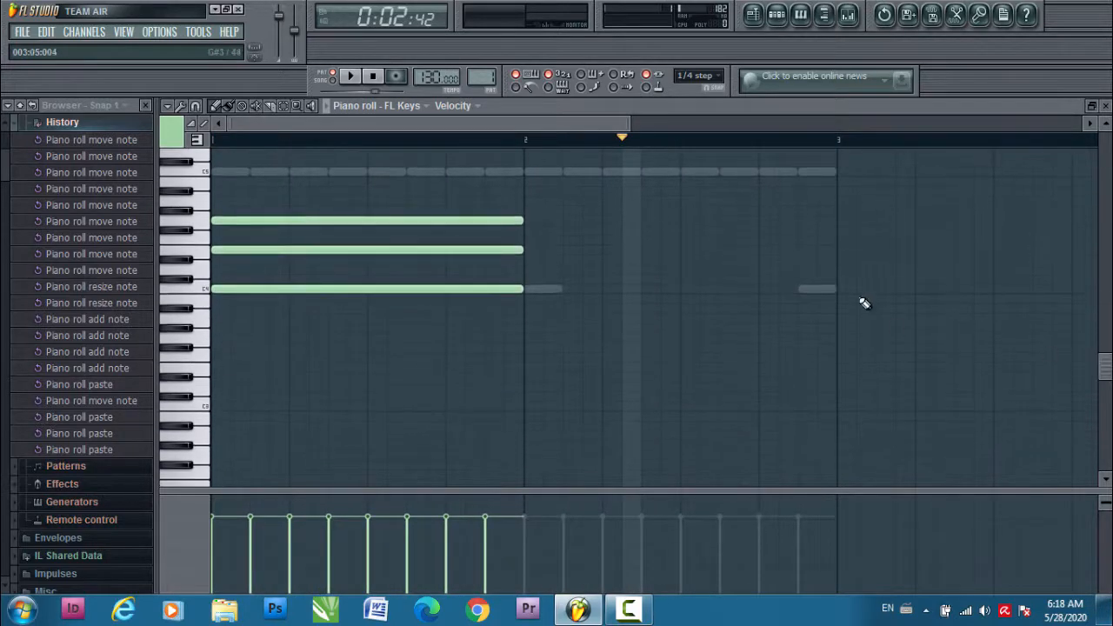
pyautogui.scroll(2, 812, 308)
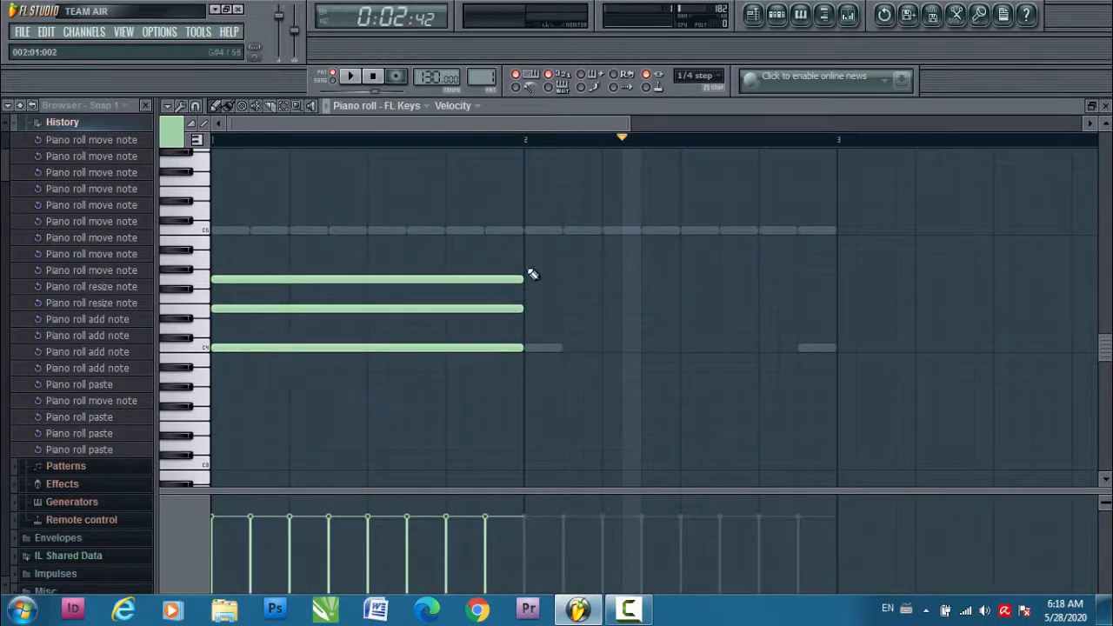
pyautogui.scroll(2, 532, 275)
pyautogui.click(532, 319)
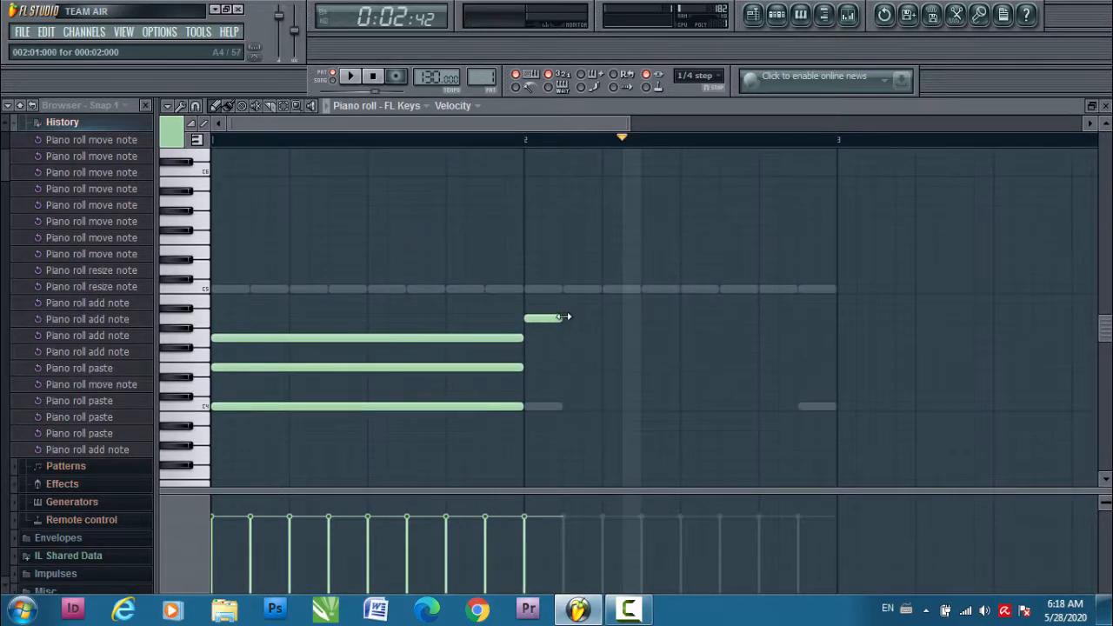
pyautogui.click(549, 319)
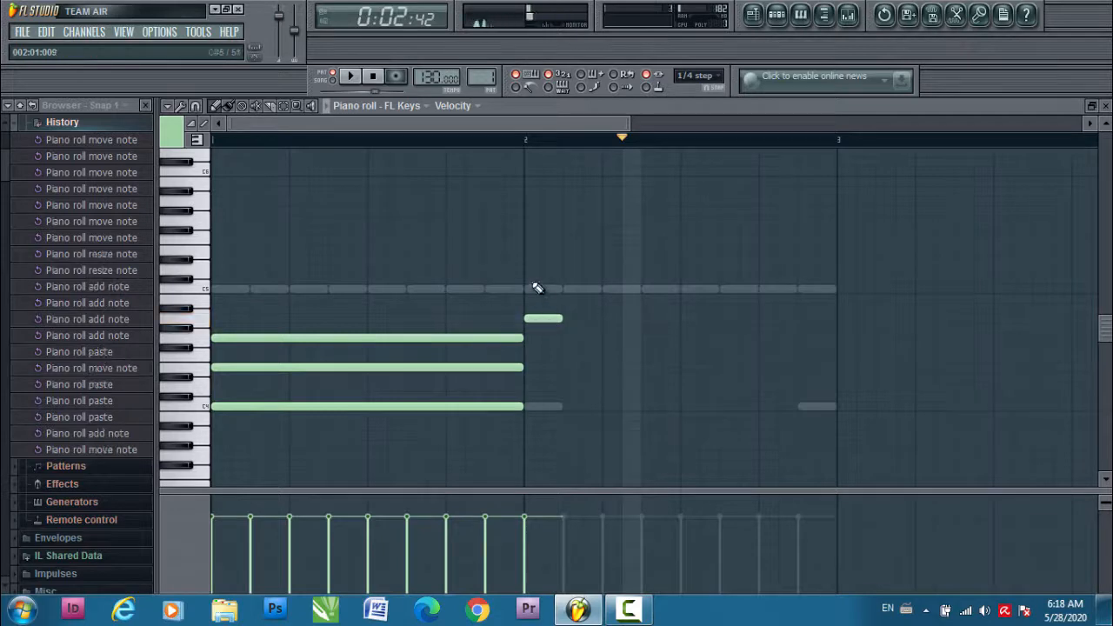
pyautogui.click(530, 279)
pyautogui.click(526, 250)
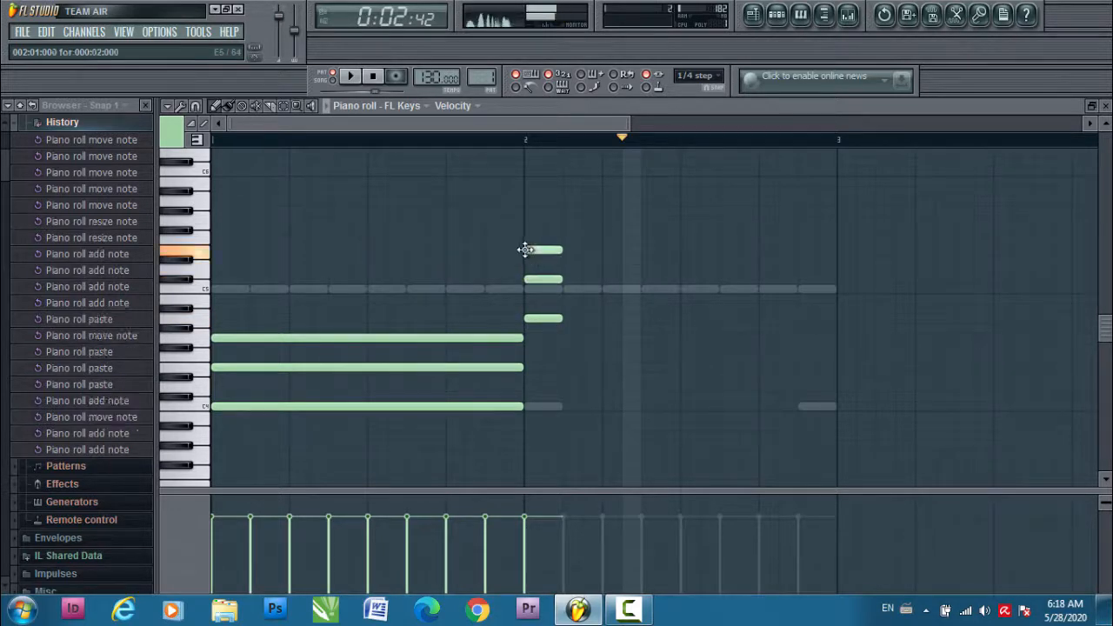
# Lengthen the A4, C#5 and E5 notes to fill all of bar 2
pyautogui.moveTo(557, 322); pyautogui.dragTo(835, 318)
pyautogui.moveTo(561, 279); pyautogui.dragTo(822, 276)
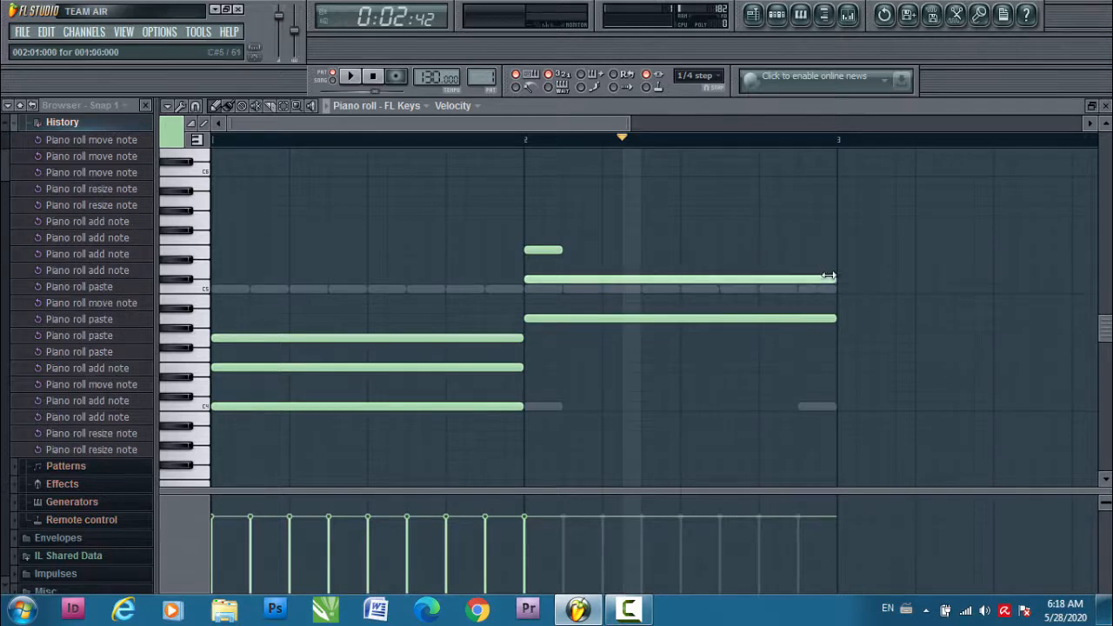
pyautogui.moveTo(560, 251); pyautogui.dragTo(836, 250)
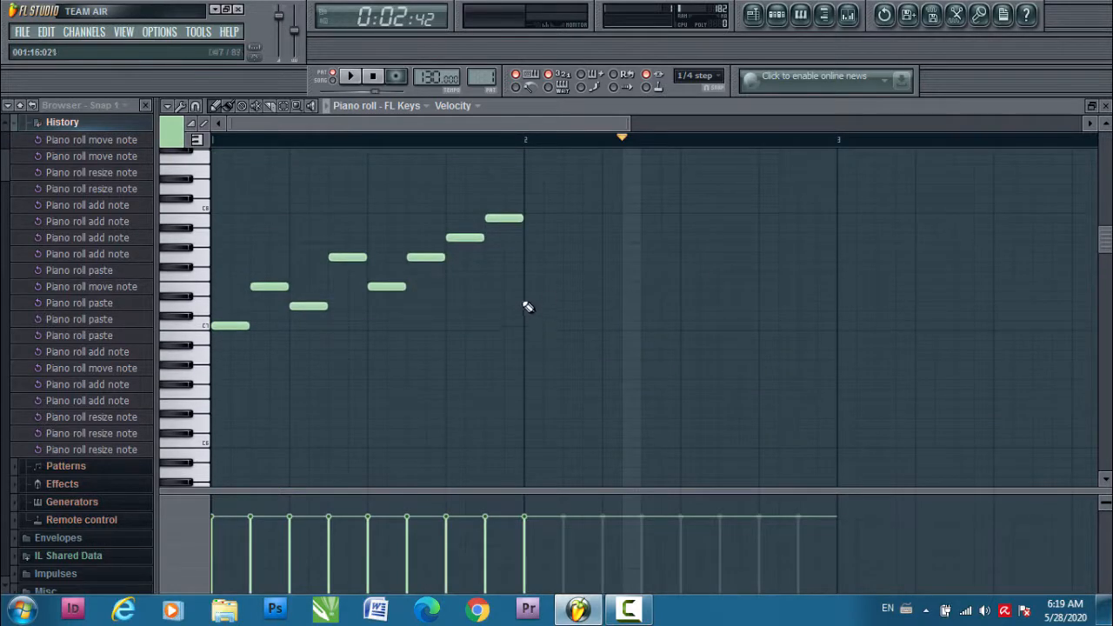
# Play the pattern from the start to hear the new chord in bar 2, and stop playback
pyautogui.press('space')
pyautogui.click(351, 76)
pyautogui.click(373, 77)
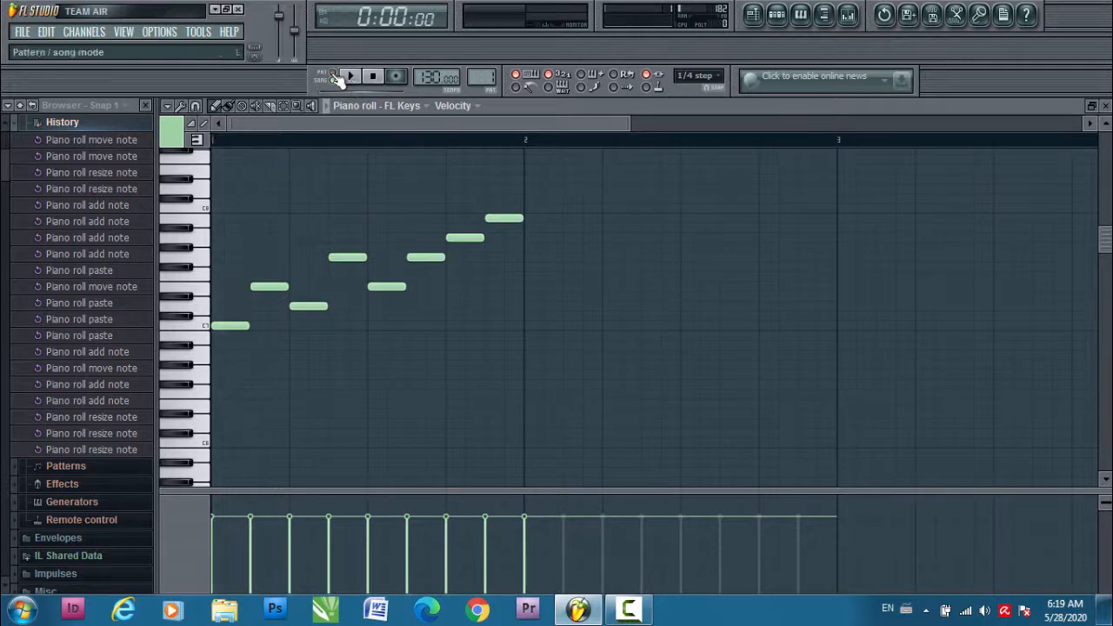
pyautogui.click(350, 77)
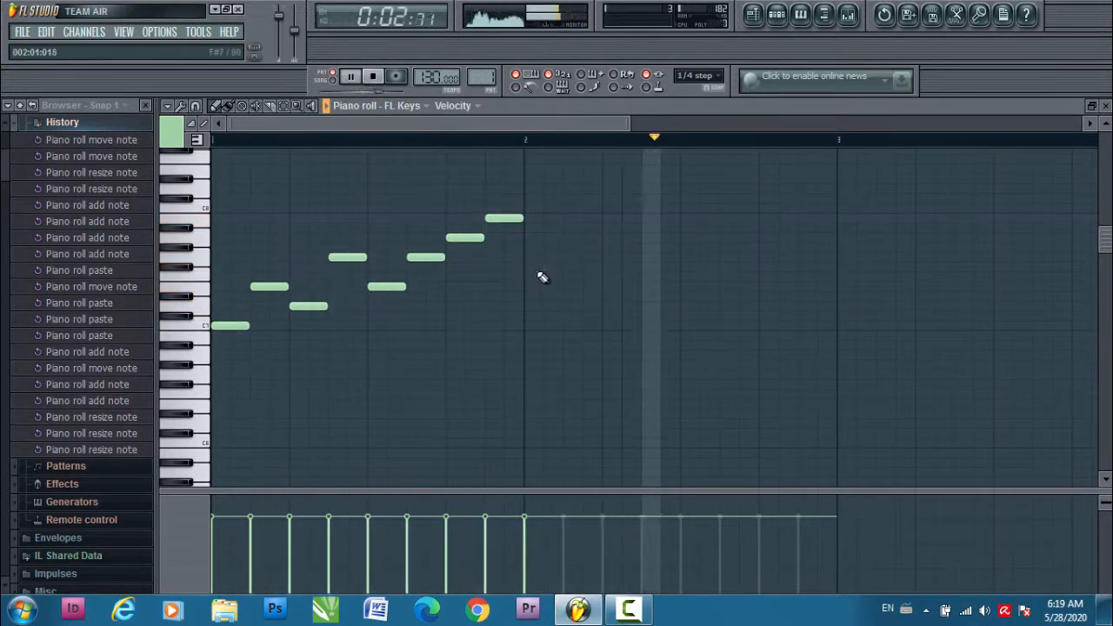
pyautogui.press('space')
# Lower the middle note of the bar 2 chord from C#5 to C5 and play the pattern
pyautogui.scroll(-6, 1031, 335)
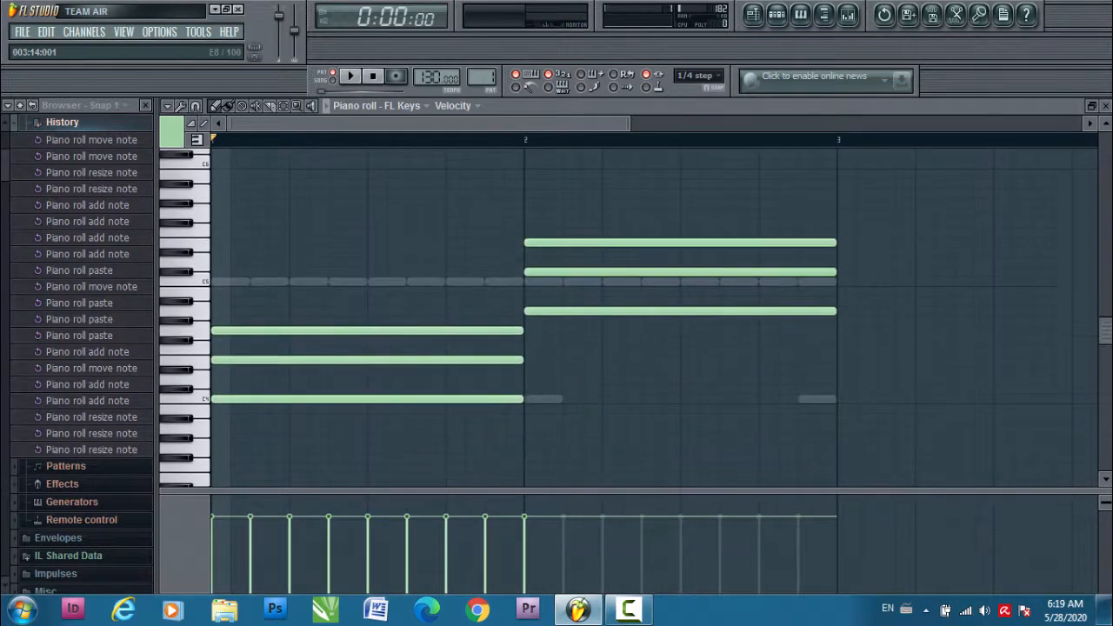
pyautogui.click(562, 311)
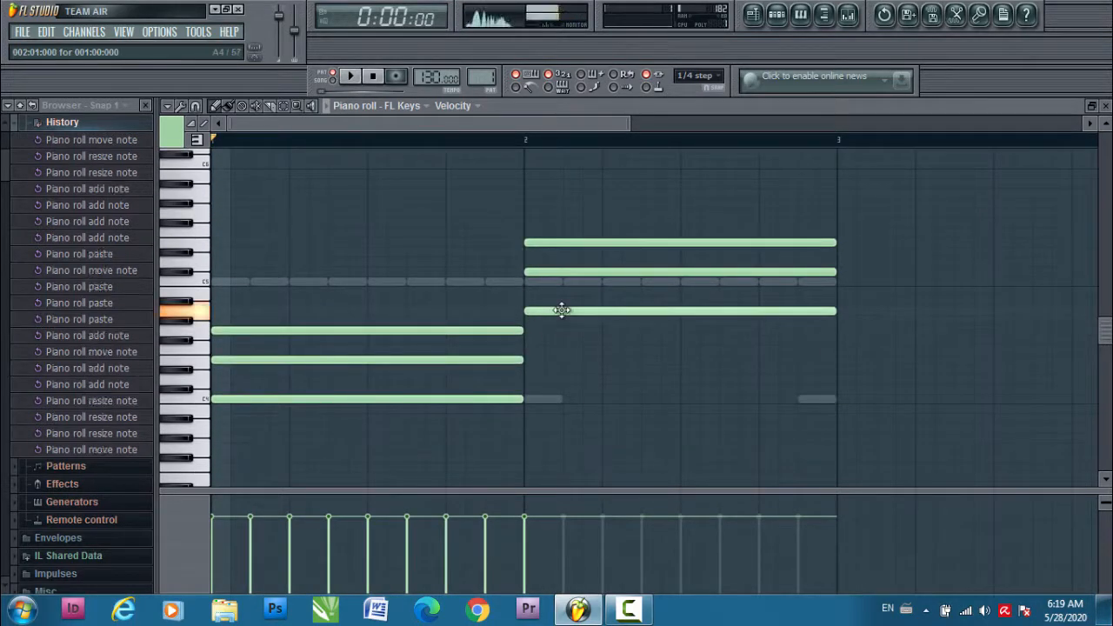
pyautogui.click(555, 277)
pyautogui.moveTo(556, 277); pyautogui.dragTo(556, 286)
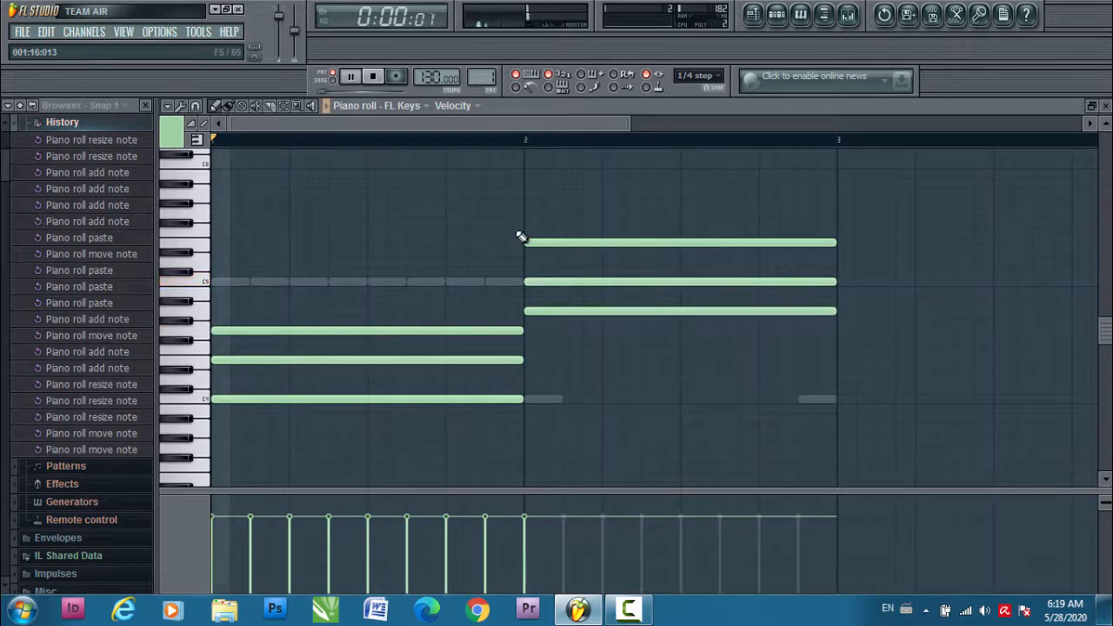
pyautogui.press('space')
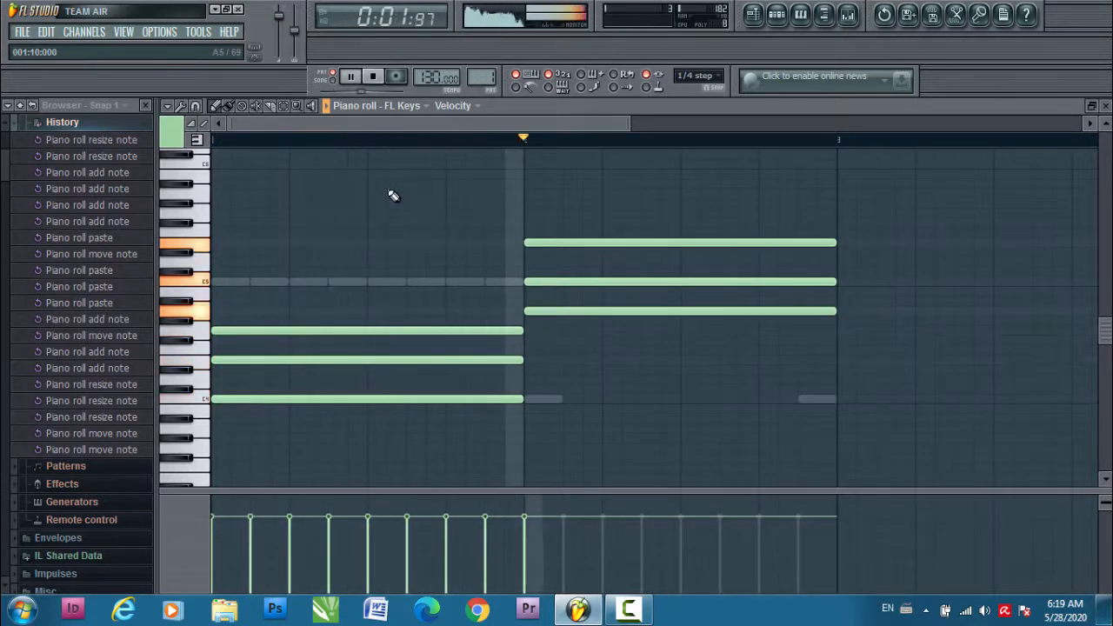
pyautogui.press('space')
pyautogui.scroll(3, 683, 267)
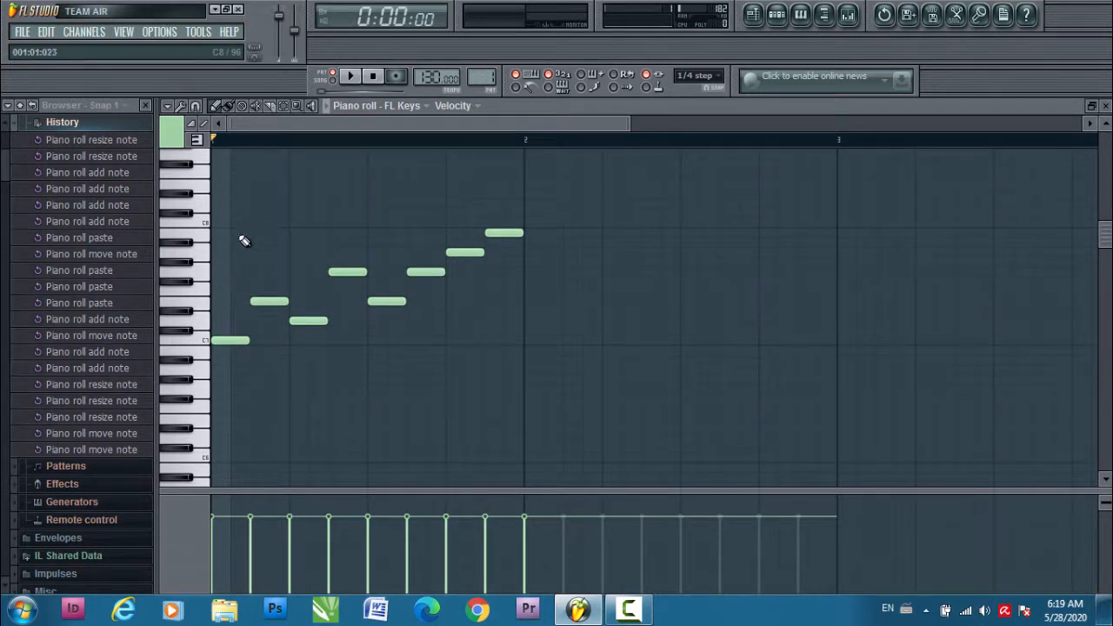
# Add two-step notes C7 and D7 at the start of the bar 2 melody
pyautogui.click(525, 342)
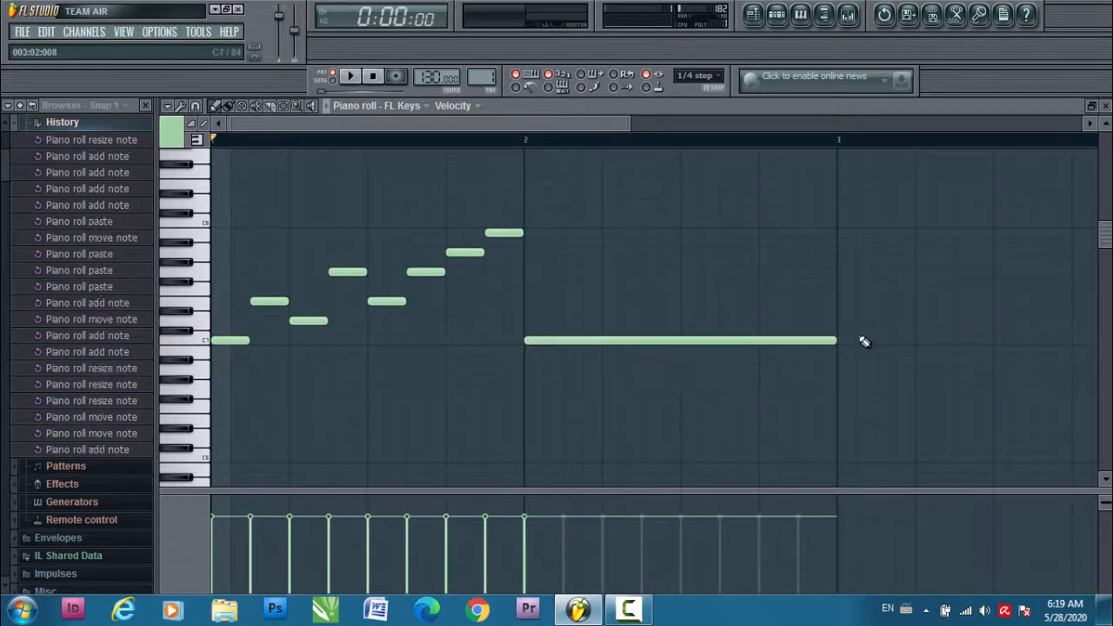
pyautogui.moveTo(832, 341); pyautogui.dragTo(561, 342)
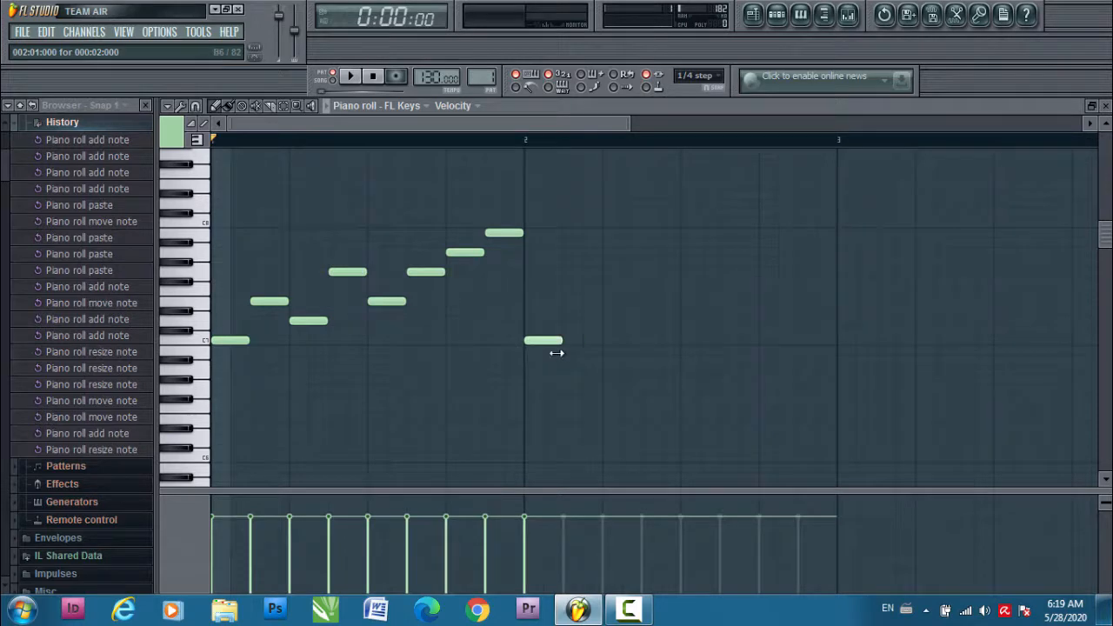
pyautogui.press('space')
pyautogui.click(572, 312)
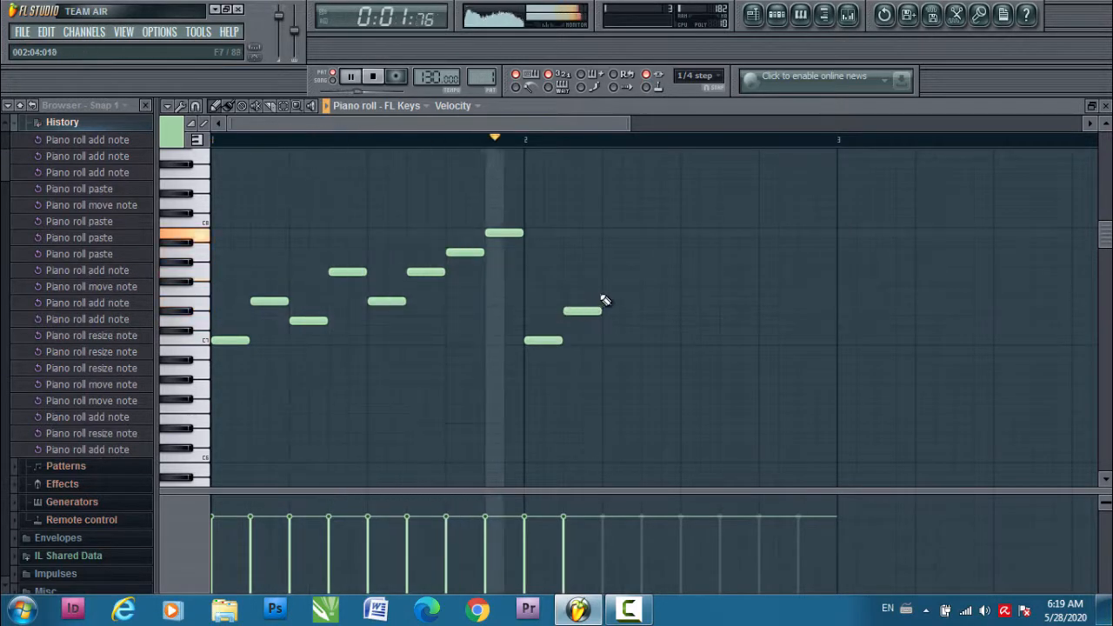
pyautogui.press('space')
pyautogui.moveTo(576, 311); pyautogui.dragTo(576, 320)
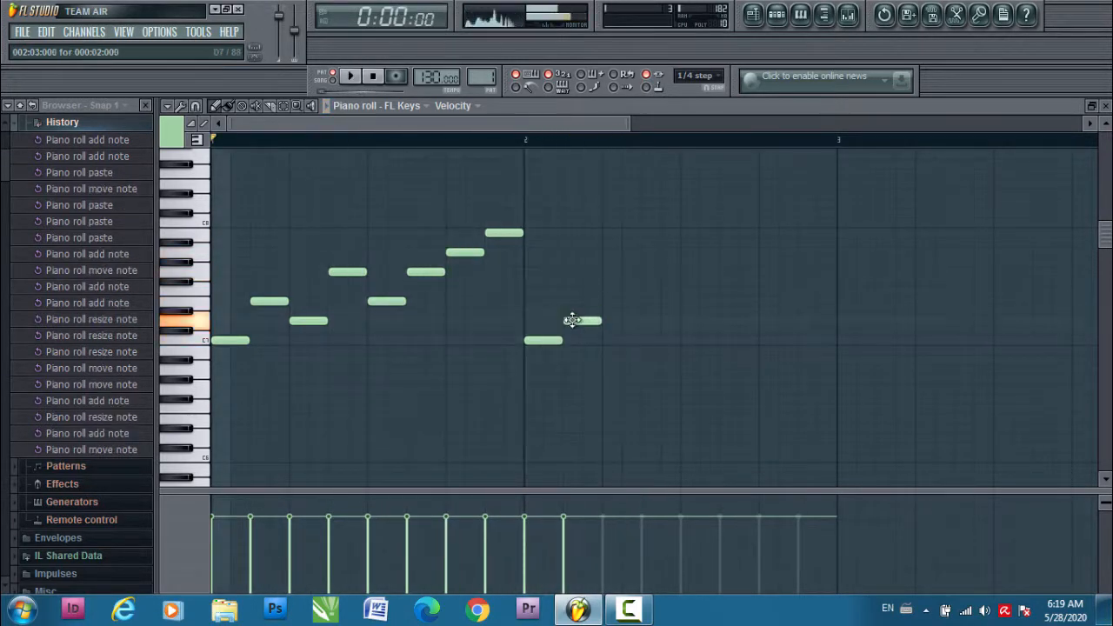
# Add two-step notes E7 and F7 after the D7 in bar 2 and check the melody by playing the pattern
pyautogui.click(605, 284)
pyautogui.moveTo(618, 282); pyautogui.dragTo(619, 293)
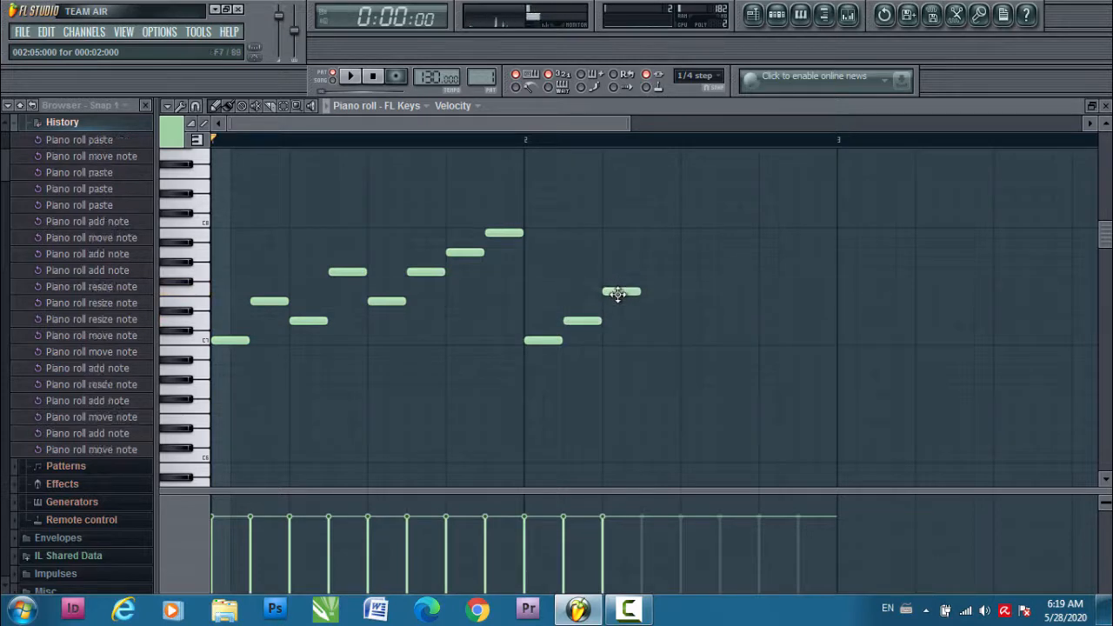
pyautogui.press('space')
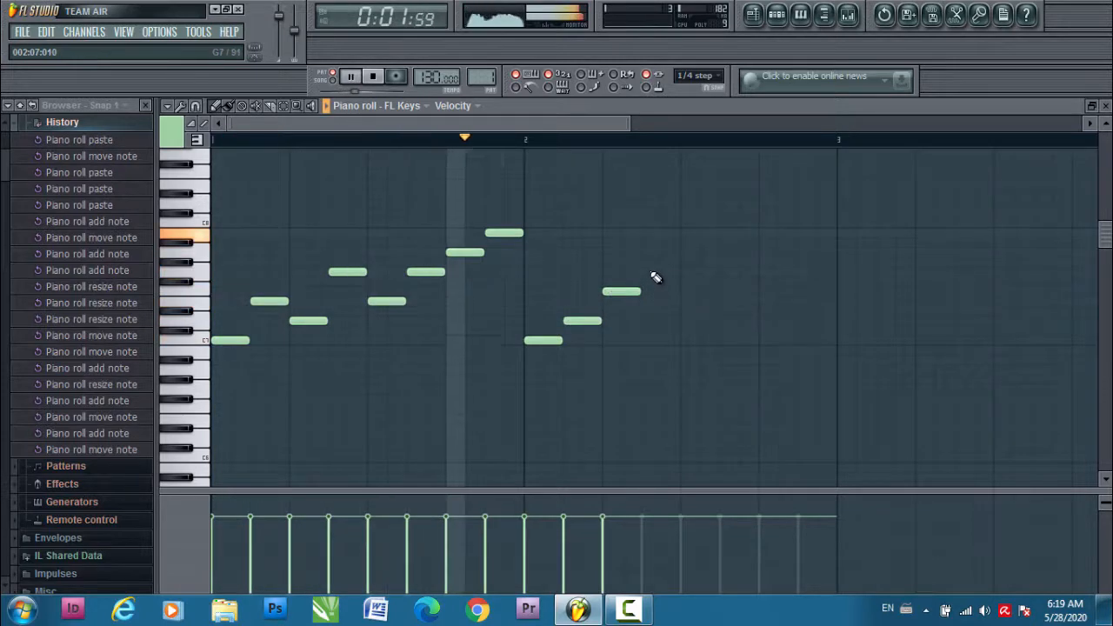
pyautogui.press('space')
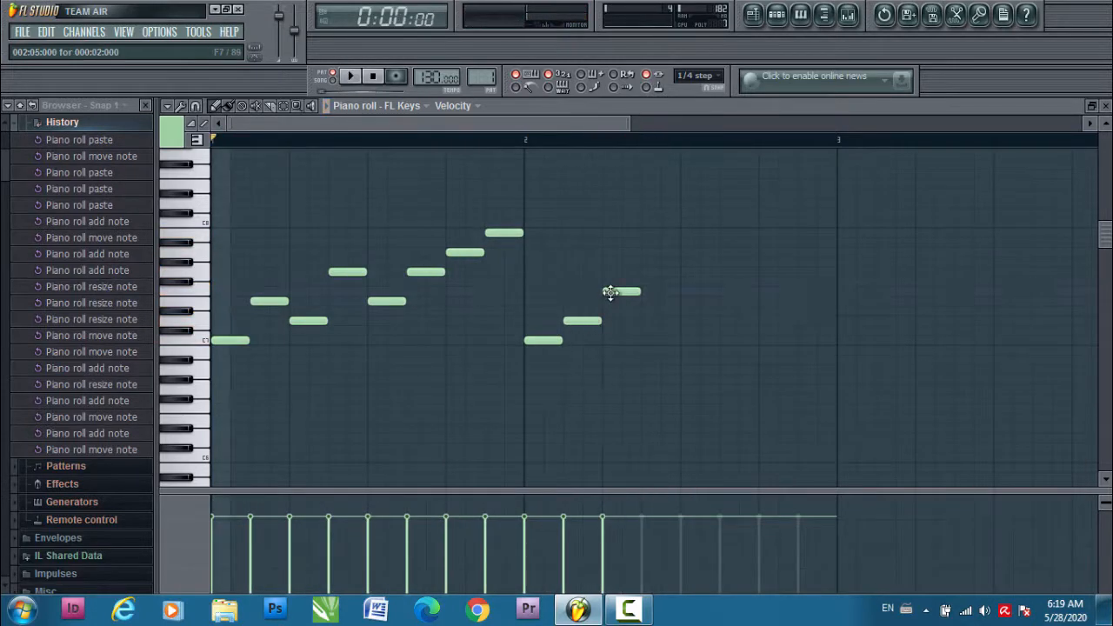
pyautogui.click(612, 292)
pyautogui.moveTo(613, 291); pyautogui.dragTo(646, 293)
pyautogui.click(642, 280)
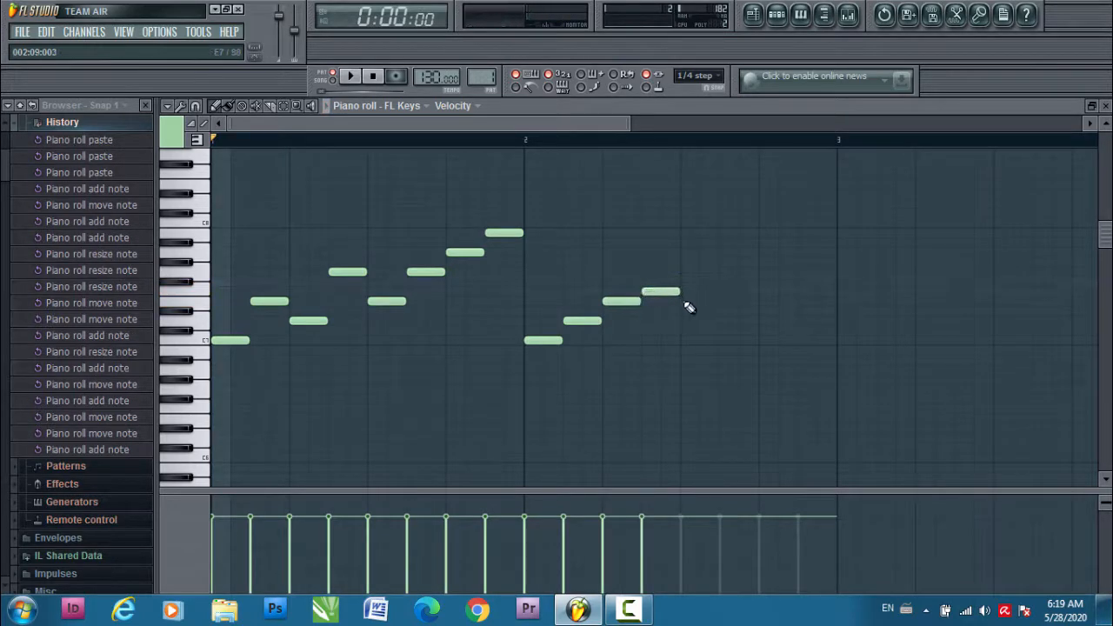
pyautogui.press('space')
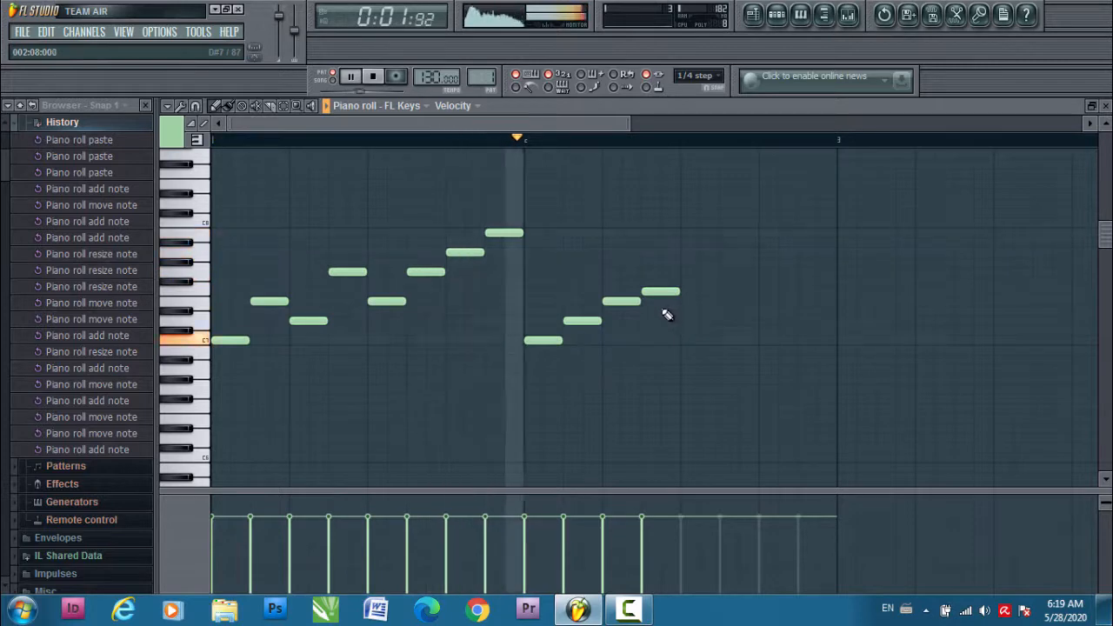
pyautogui.press('space')
# Complete the bar 2 melody with two-step notes G7, A7, B7 and A7, and play the pattern to check it
pyautogui.moveTo(681, 302)
pyautogui.mouseDown()
pyautogui.moveTo(683, 269)
pyautogui.moveTo(720, 266)
pyautogui.moveTo(719, 247)
pyautogui.mouseUp()
pyautogui.click(730, 254)
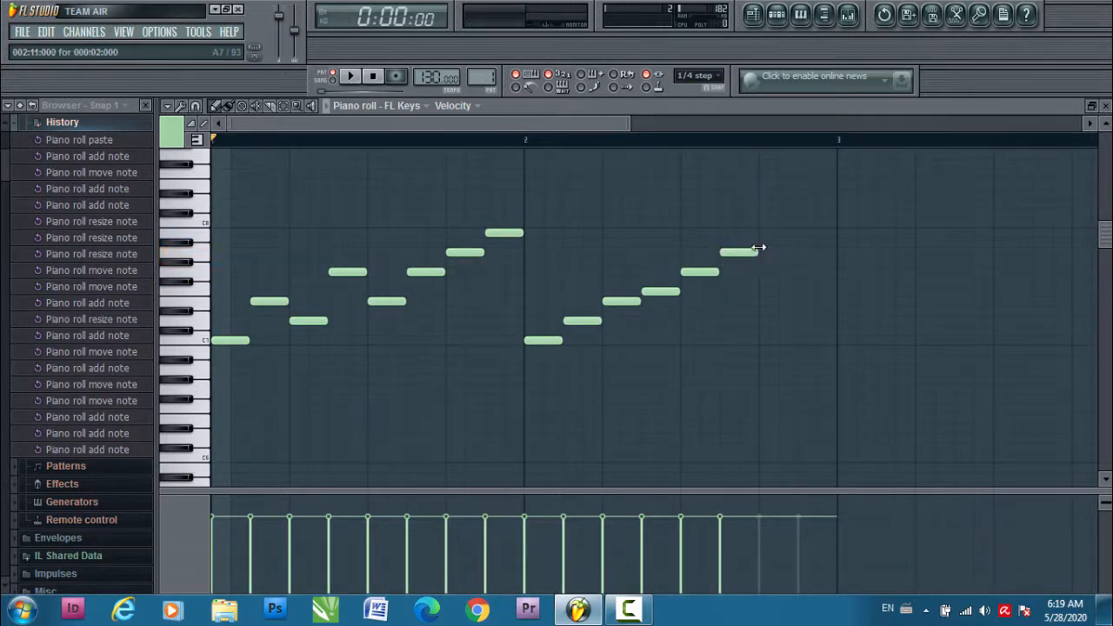
pyautogui.press('space')
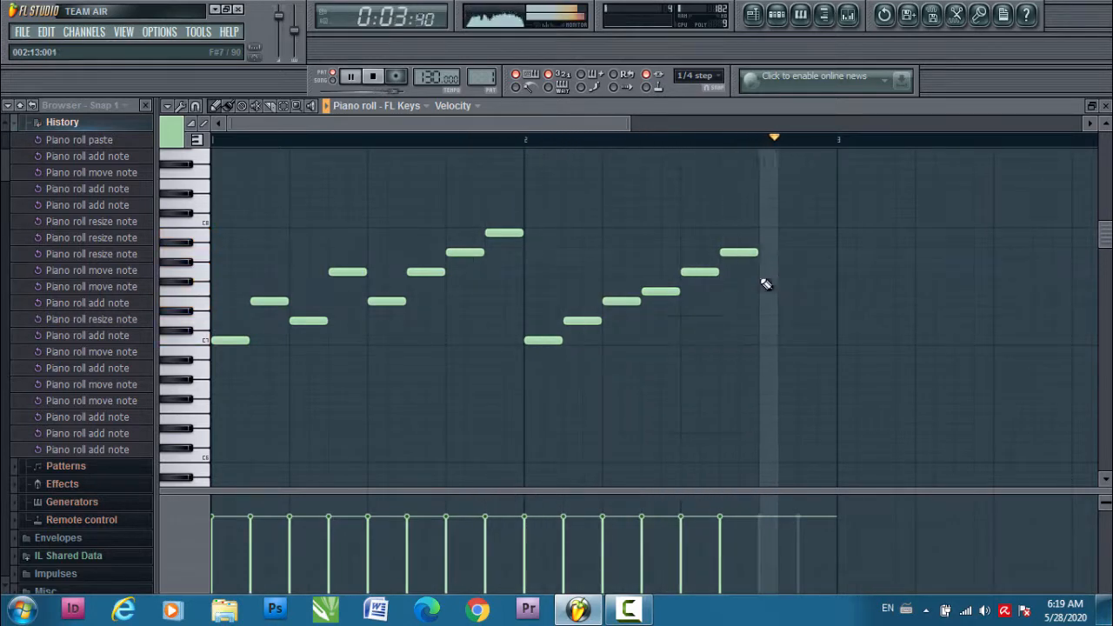
pyautogui.press('space')
pyautogui.moveTo(766, 277); pyautogui.dragTo(760, 230)
pyautogui.click(807, 253)
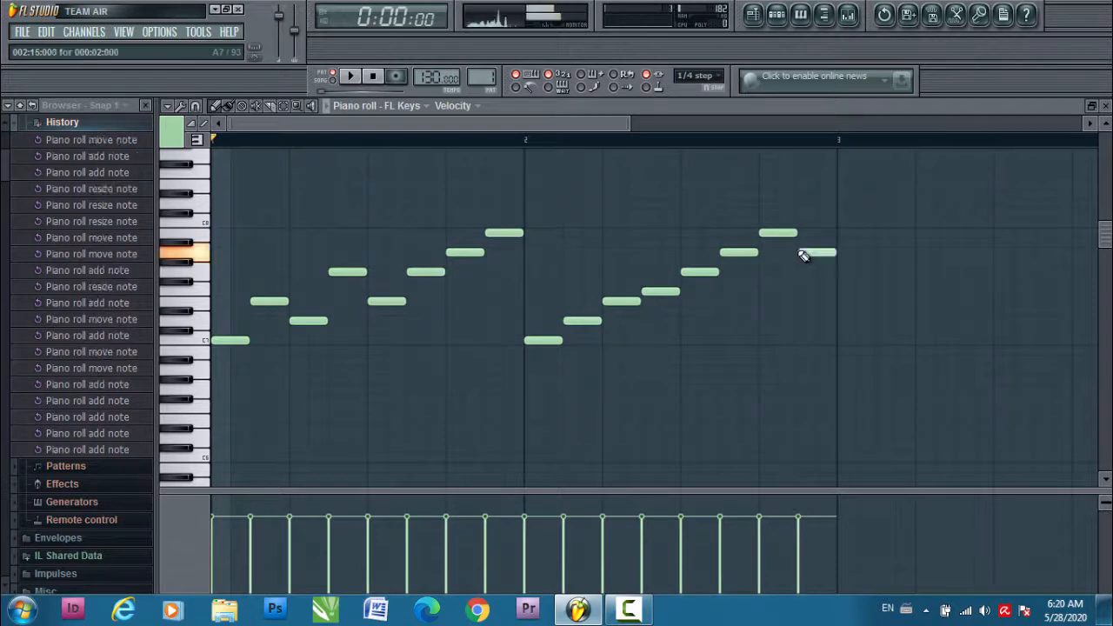
pyautogui.press('space')
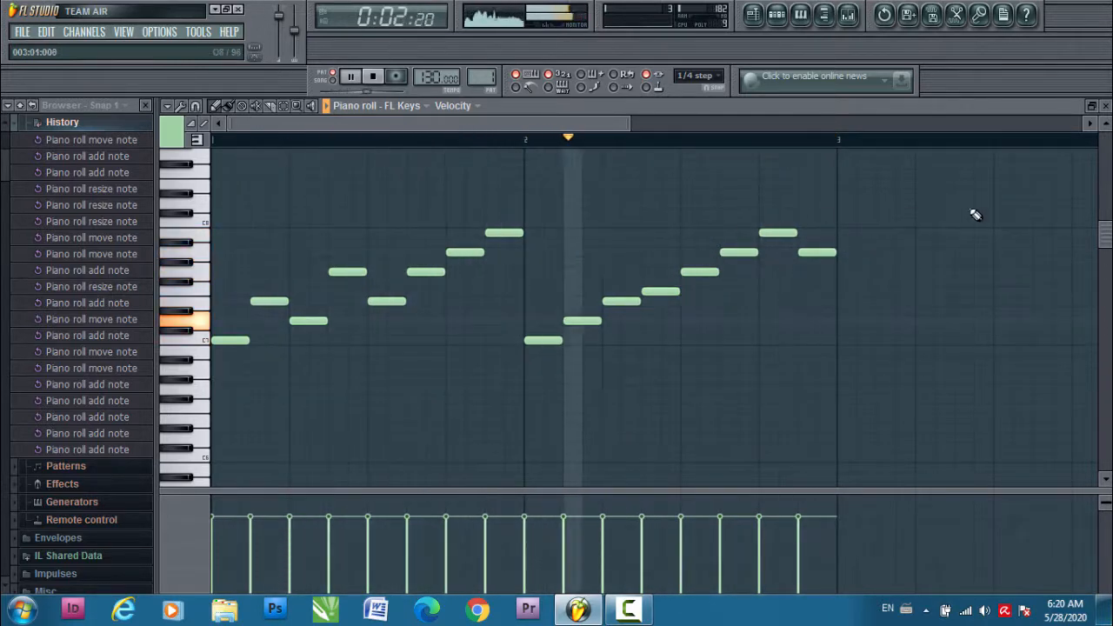
pyautogui.press('space')
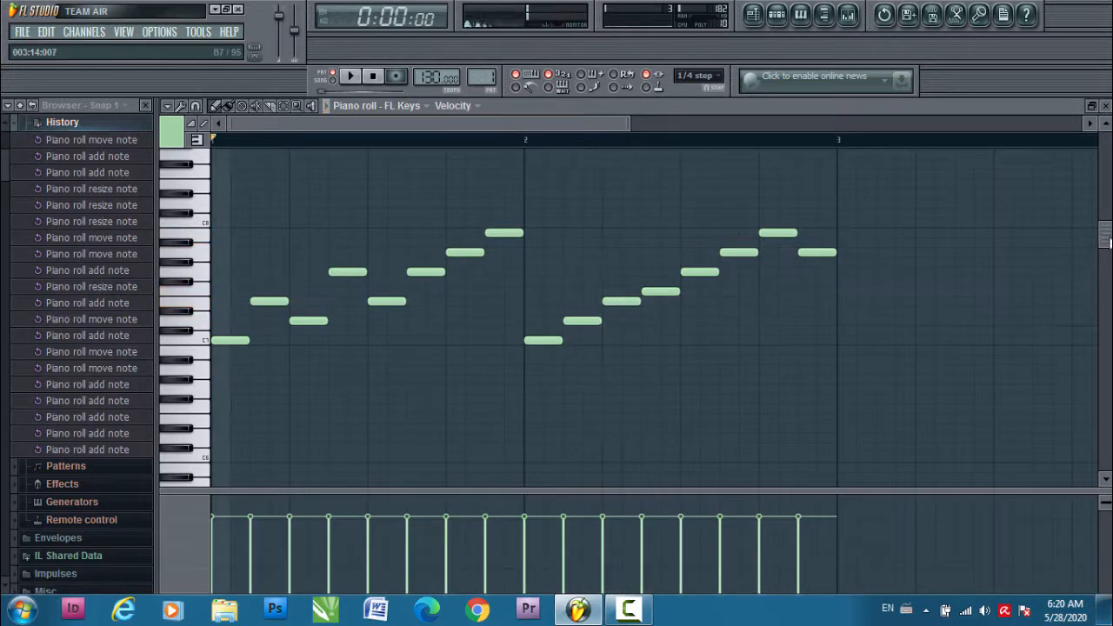
# Copy all FL Keys notes in bars 1 and 2 and paste them repeatedly to fill bars 3 through 8
pyautogui.click(777, 15)
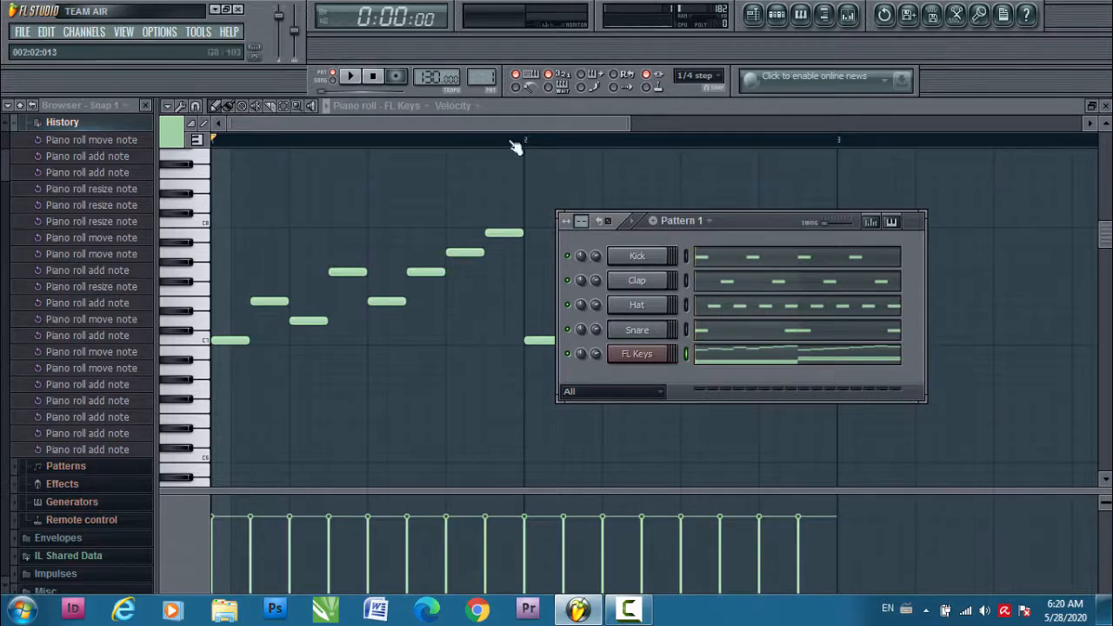
pyautogui.press('F6')
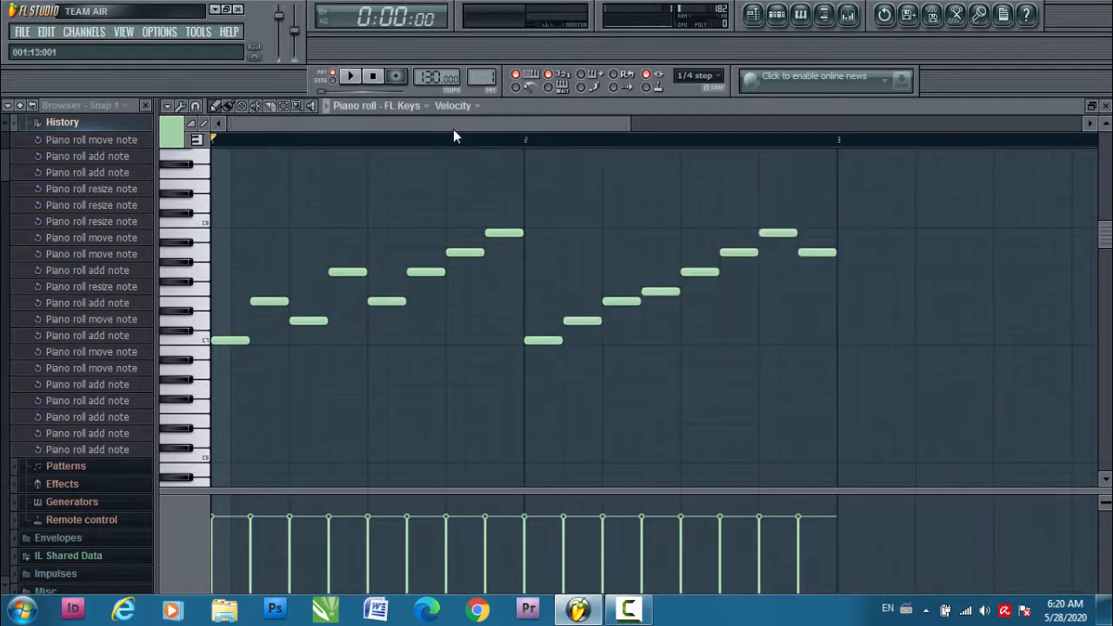
pyautogui.moveTo(453, 128); pyautogui.dragTo(460, 122)
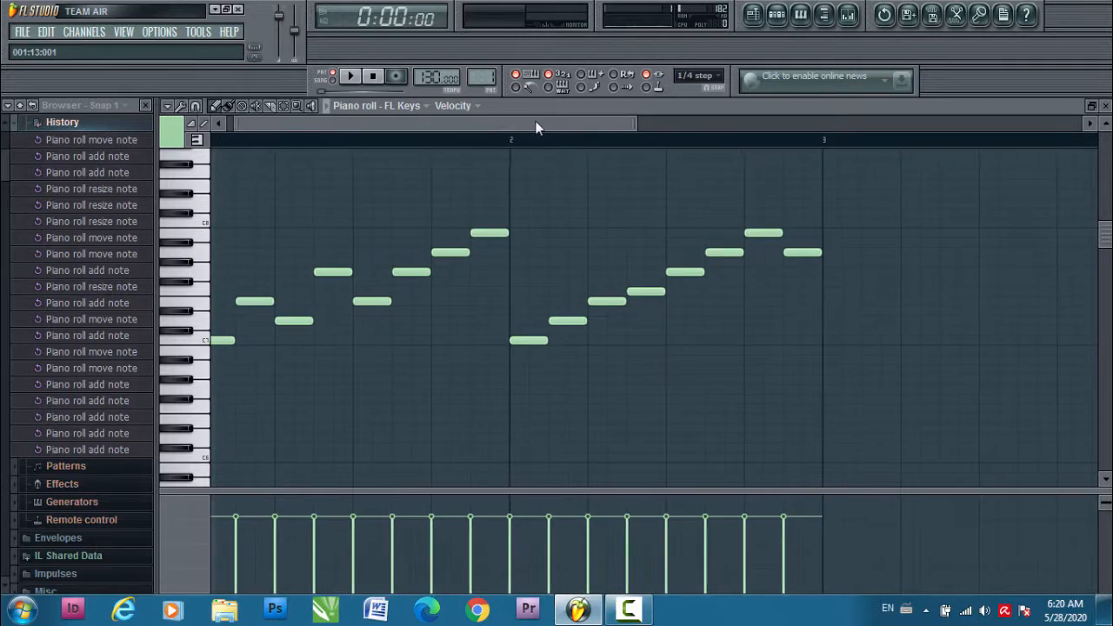
pyautogui.moveTo(535, 127); pyautogui.dragTo(500, 123)
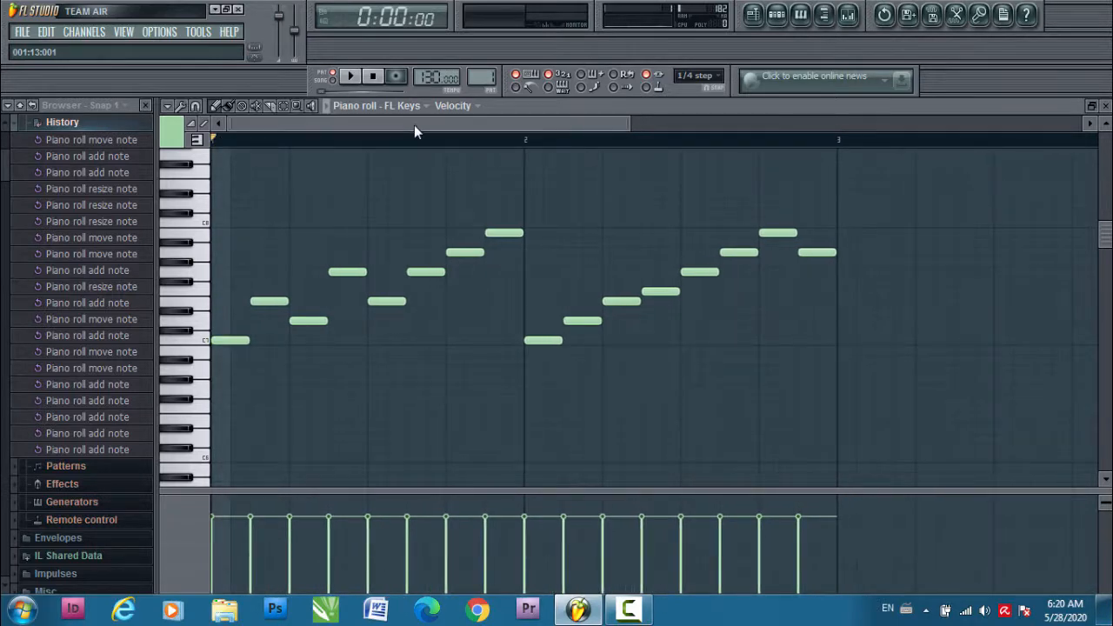
pyautogui.hotkey('ctrl', 'a')
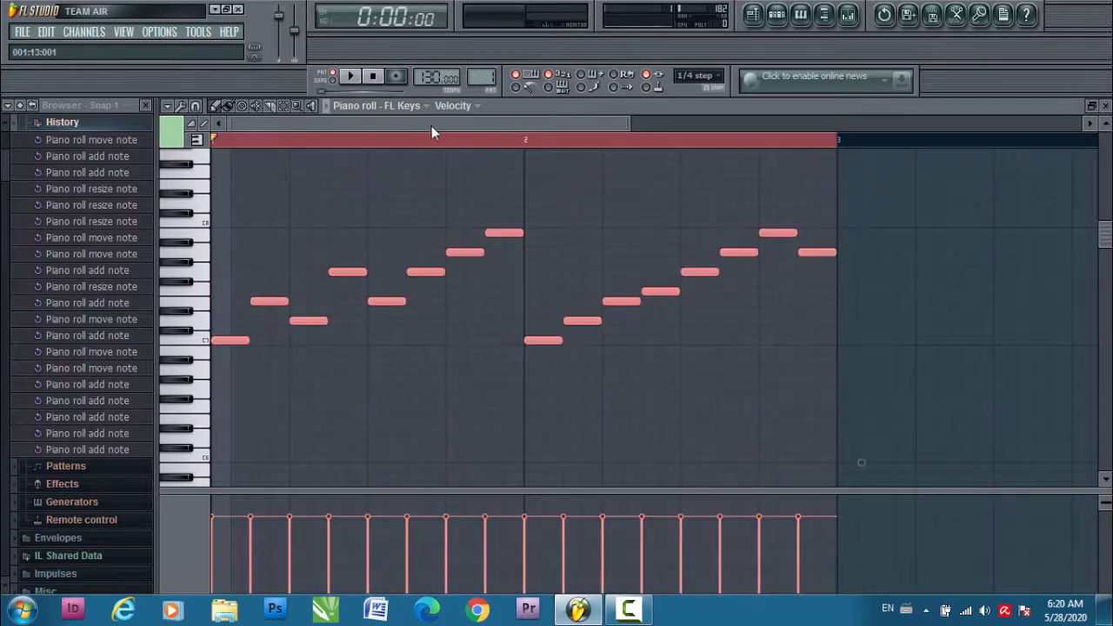
pyautogui.moveTo(500, 126); pyautogui.dragTo(679, 120)
pyautogui.hotkey('ctrl', 'v')
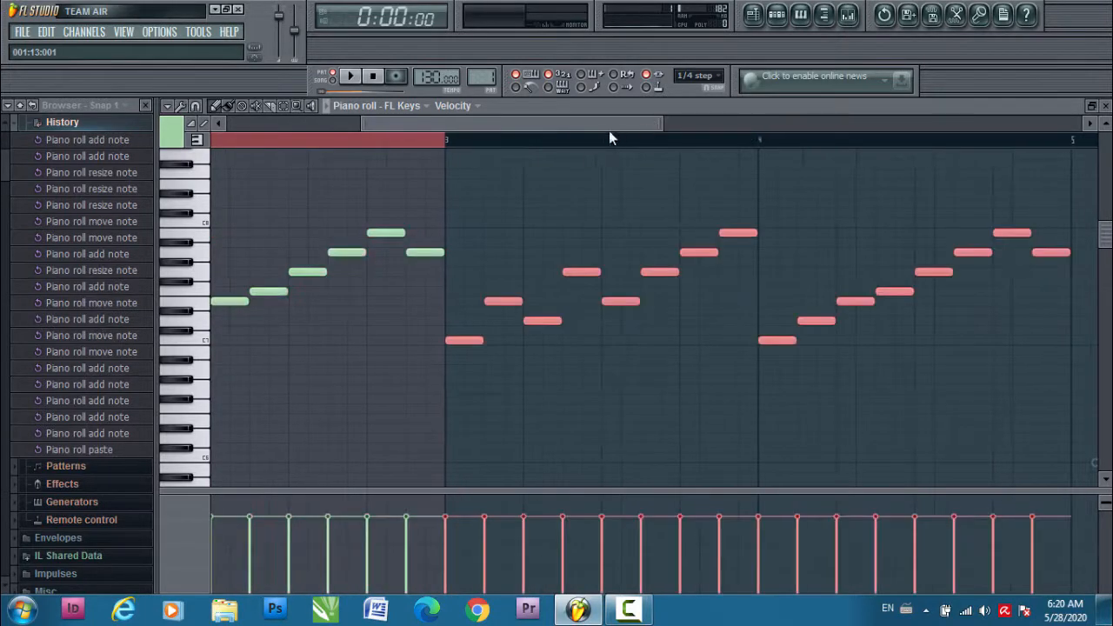
pyautogui.moveTo(570, 127); pyautogui.dragTo(784, 118)
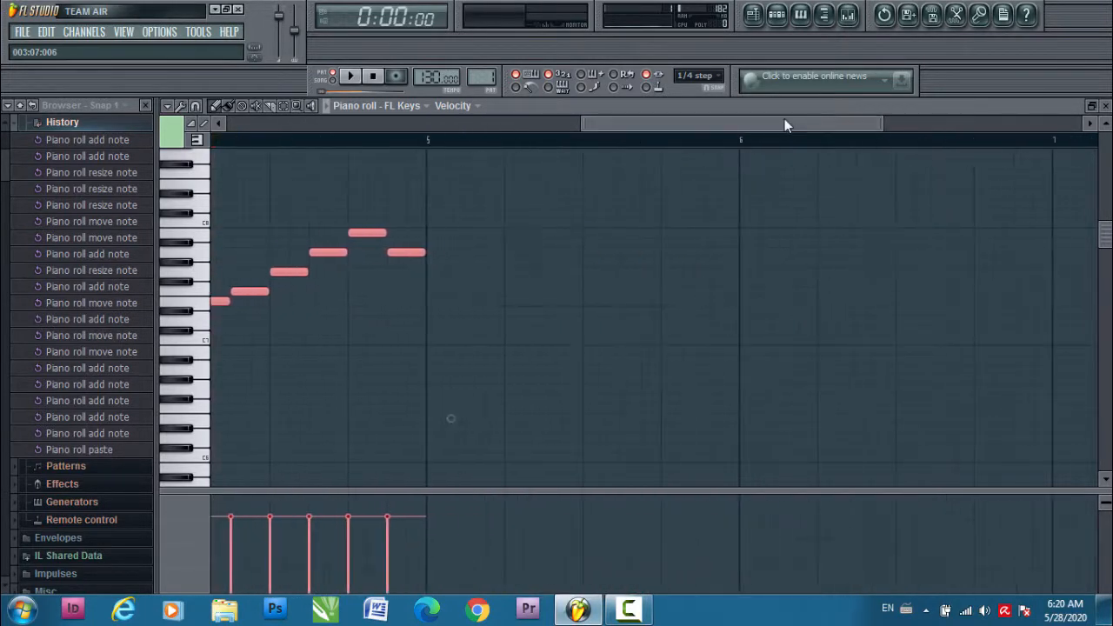
pyautogui.hotkey('ctrl', 'v')
pyautogui.moveTo(685, 131); pyautogui.dragTo(741, 134)
pyautogui.hotkey('ctrl', 'v')
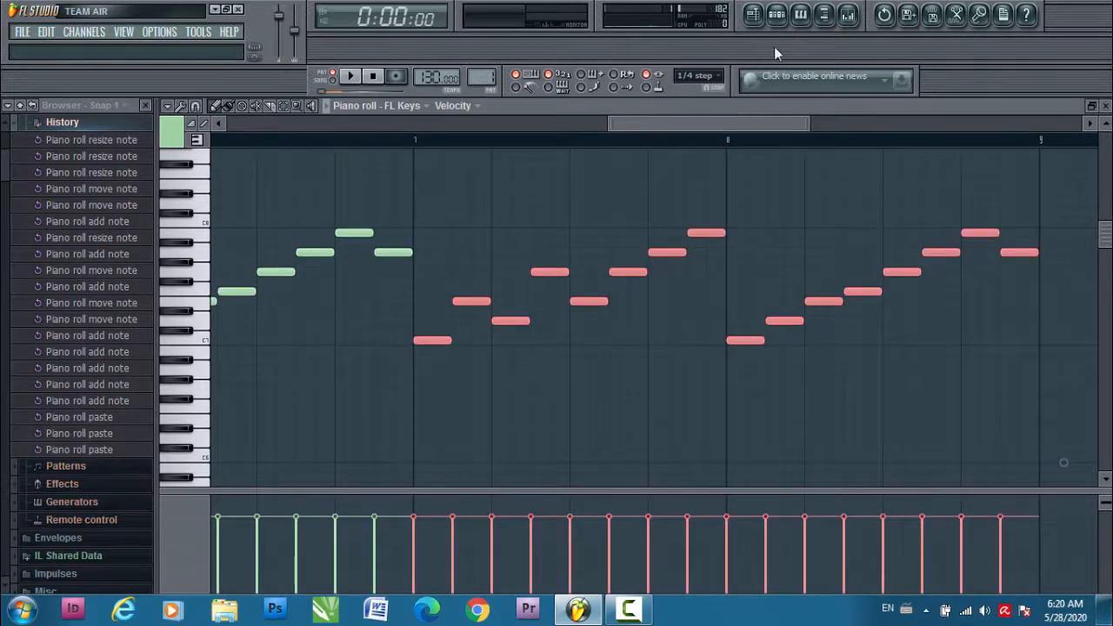
# Repeat the two-bar Kick and Clap notes through bar 8 by pasting them in their piano rolls
pyautogui.click(777, 14)
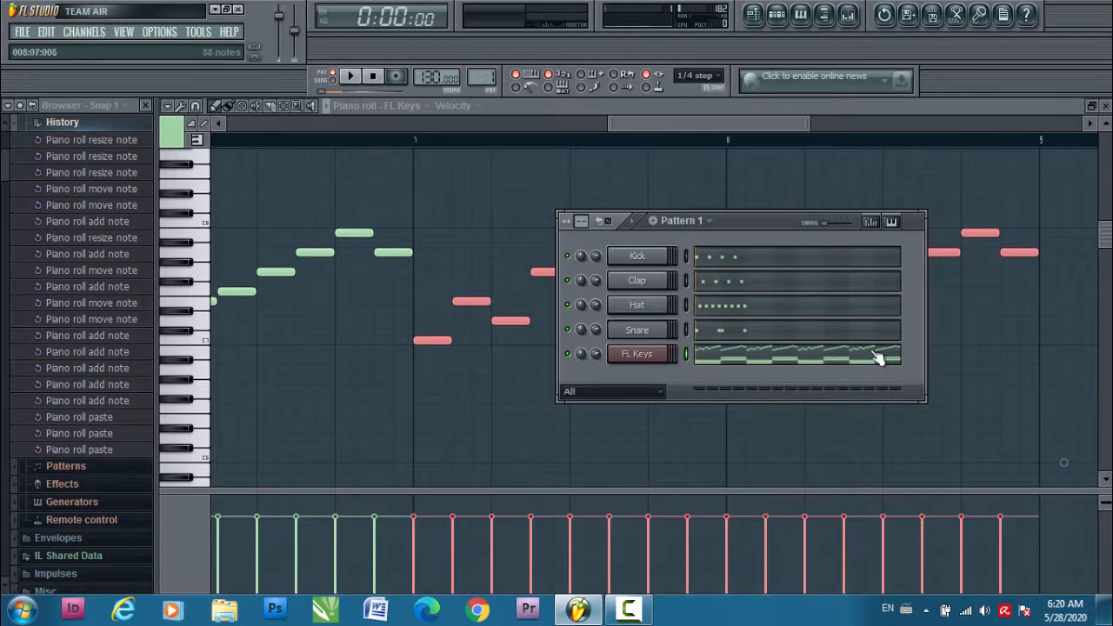
pyautogui.click(713, 263)
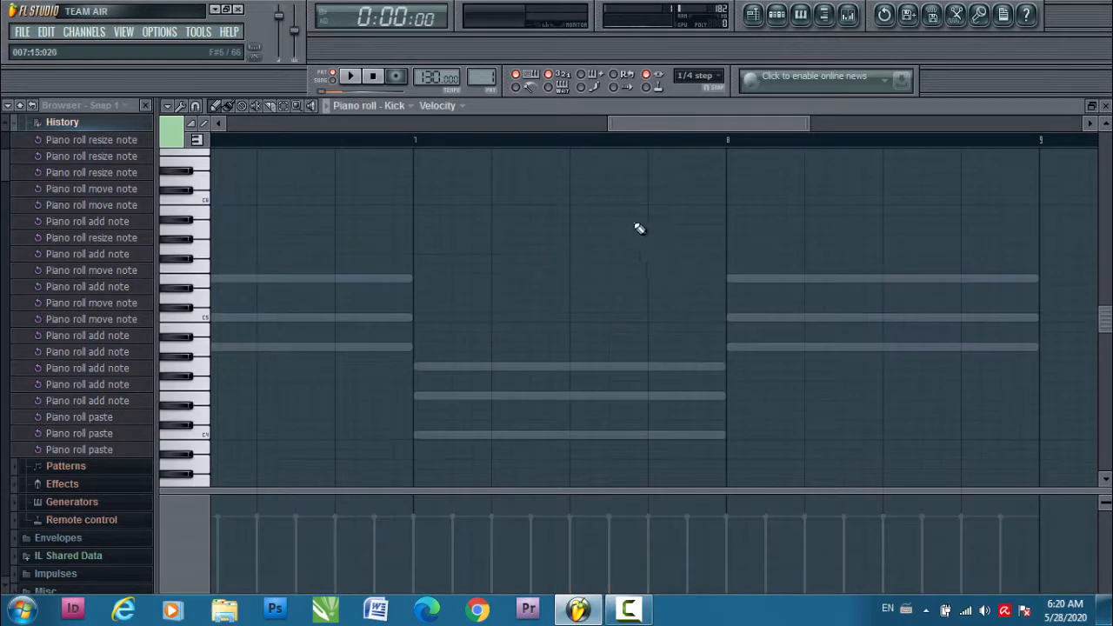
pyautogui.moveTo(687, 122); pyautogui.dragTo(213, 118)
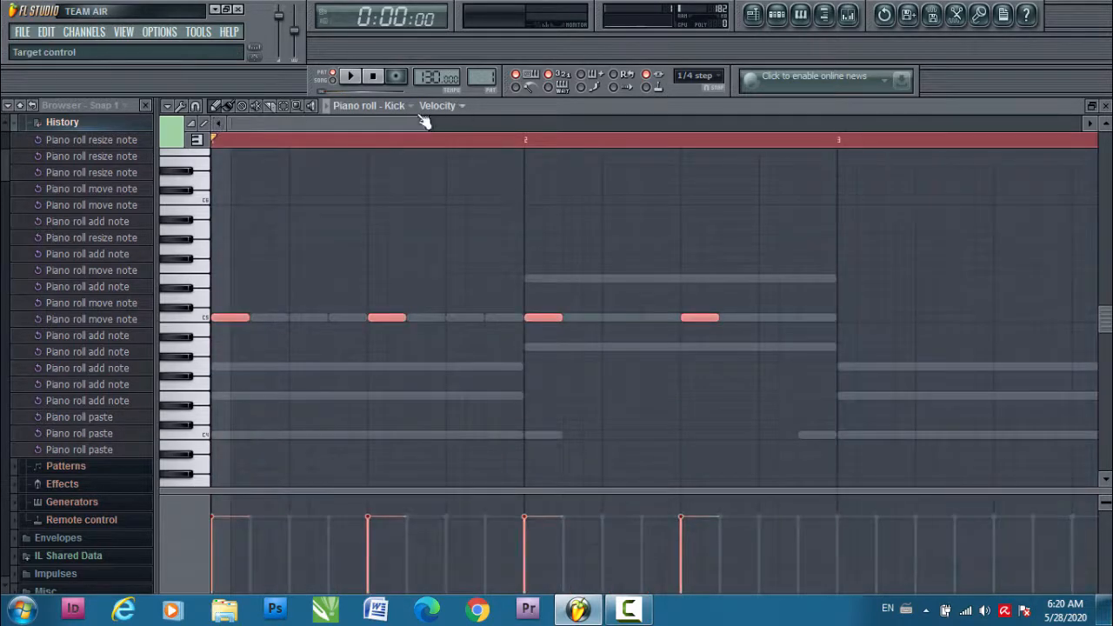
pyautogui.moveTo(412, 123); pyautogui.dragTo(462, 139)
pyautogui.hotkey('ctrl', 'v')
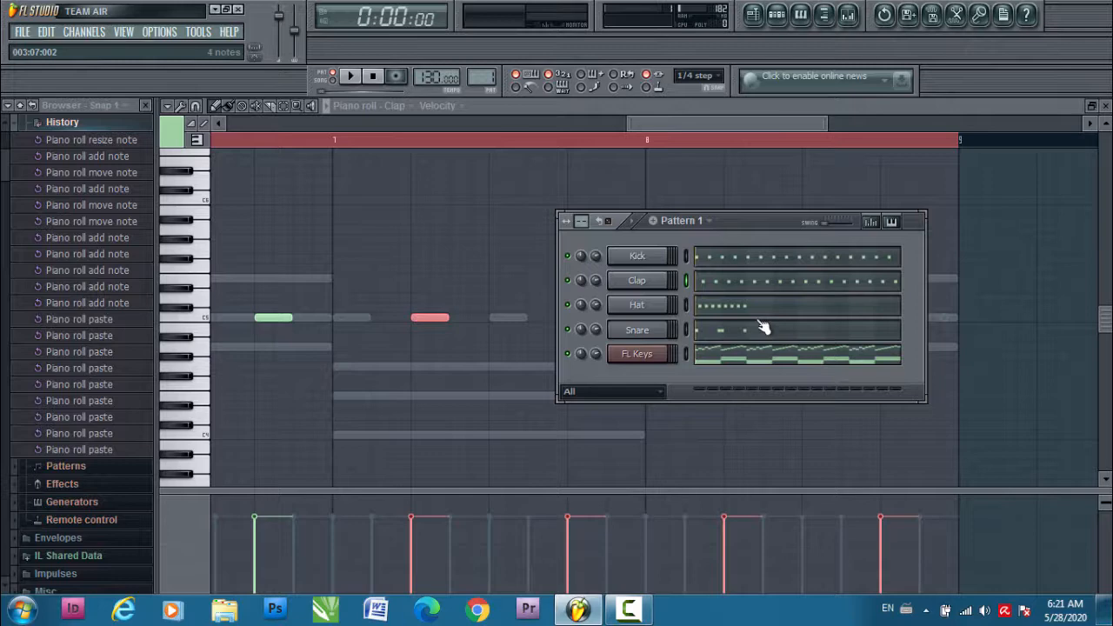
# Examine the FL Keys chords around bars 7 and 8 in the piano roll, and return to the channel list
pyautogui.rightClick(632, 355)
pyautogui.click(680, 353)
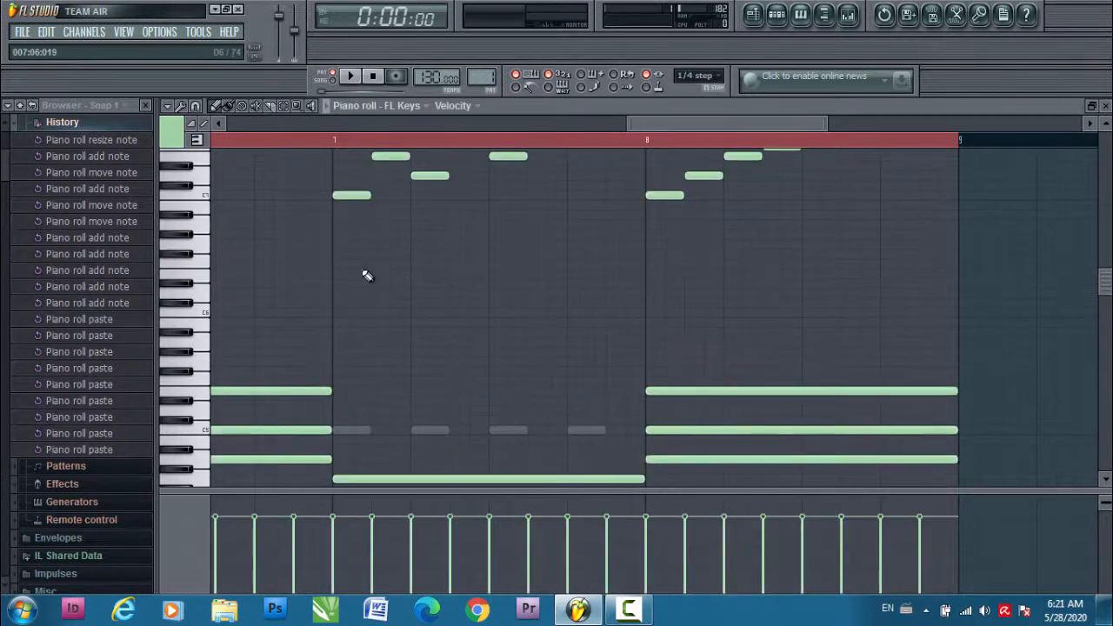
pyautogui.click(200, 293)
pyautogui.scroll(-2, 183, 347)
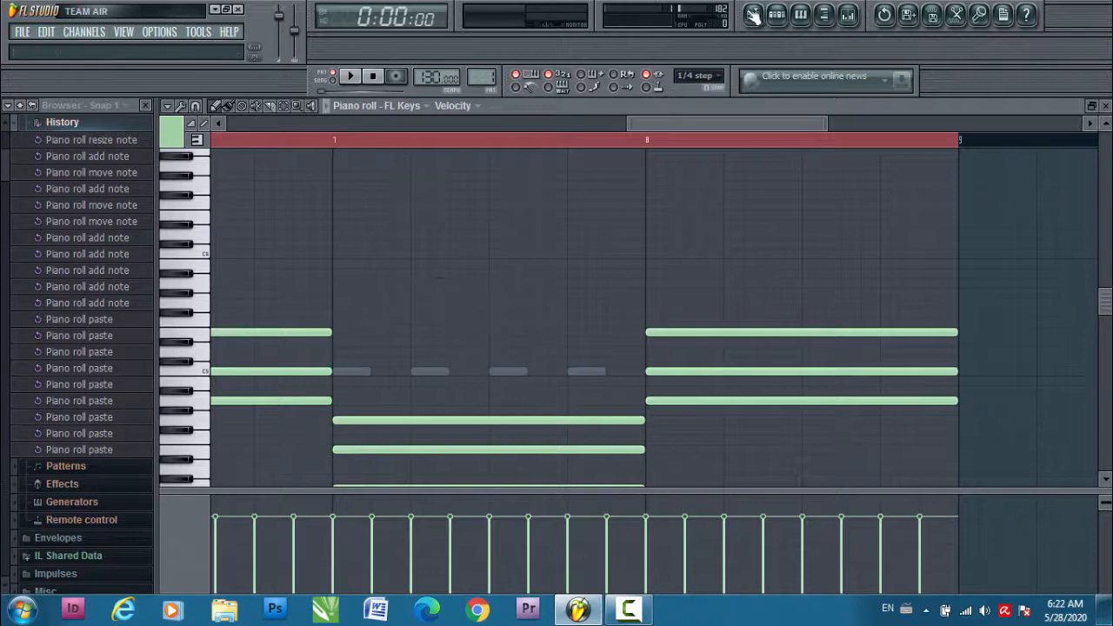
pyautogui.click(776, 14)
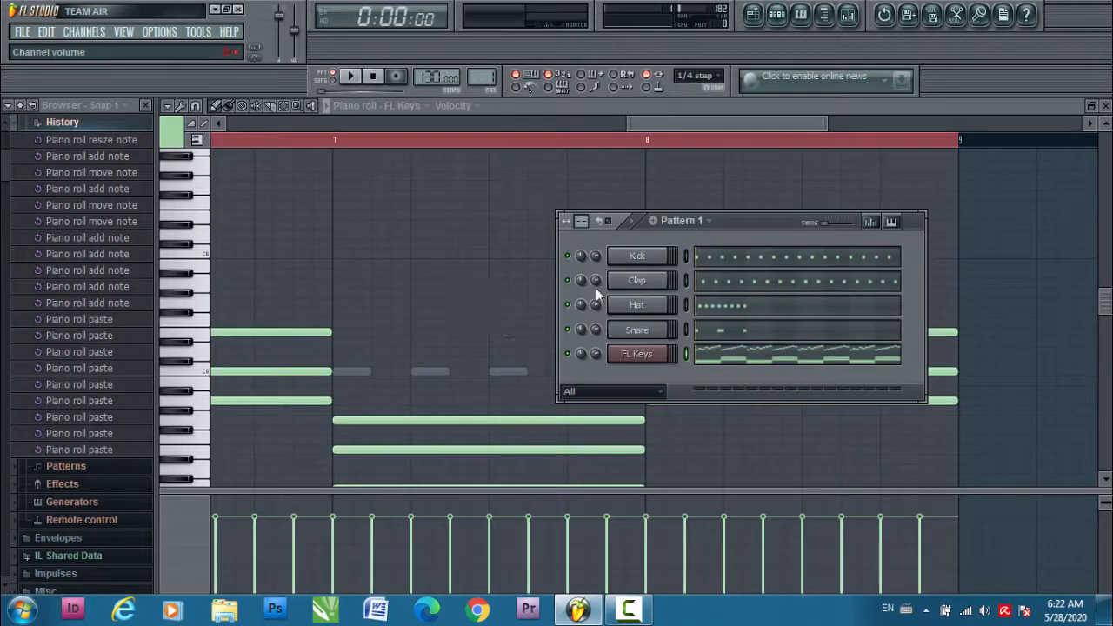